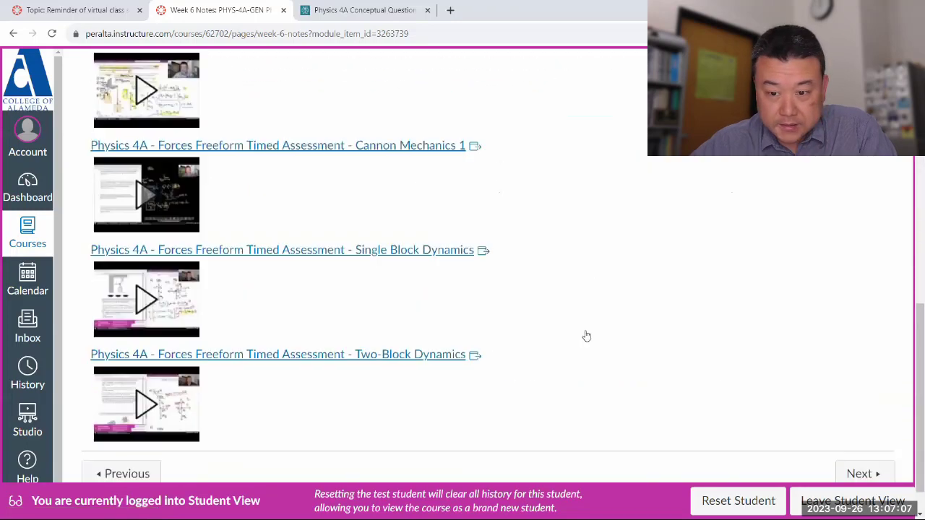
Advance from the Week 6 Notes to the Forces Multiple-Choice Timed Assessment and view its 10-minute limit and rules
click(858, 430)
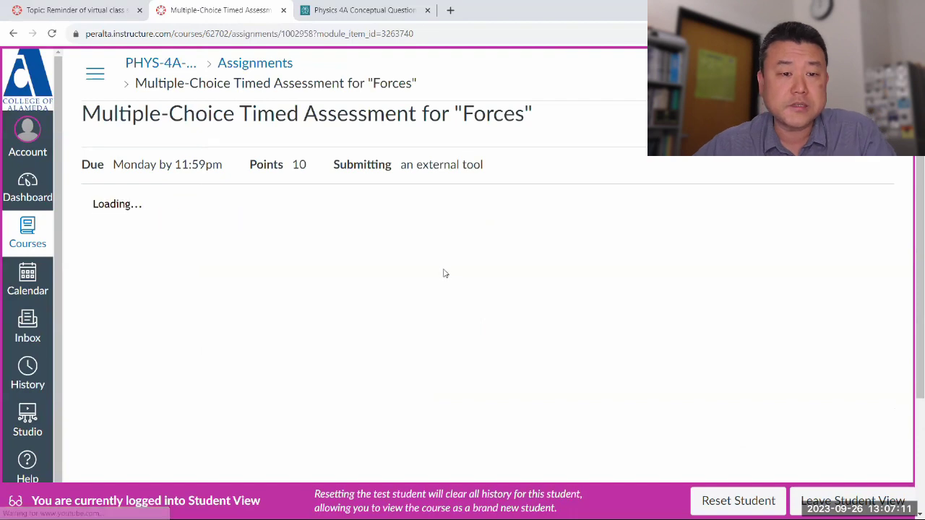
scroll(438, 274, down, 2)
scroll(438, 274, up, 1)
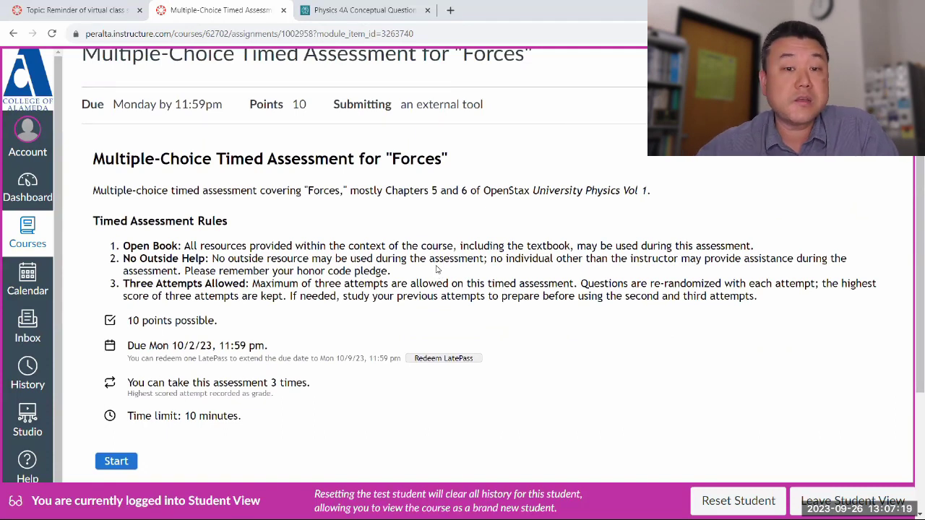
Detach the Perplexity Physics 4A thread into its own window beside Canvas, showing GPT-4's answer (c)
click(365, 10)
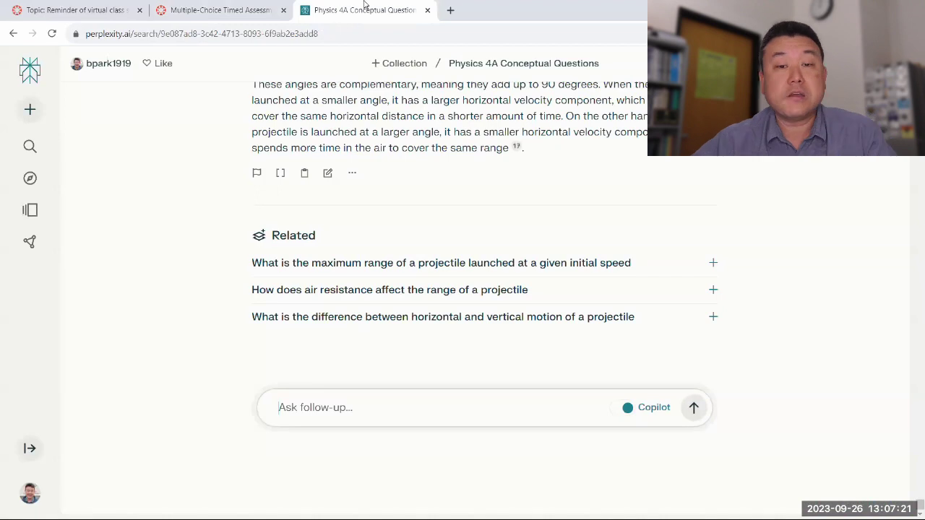
drag(366, 10, 923, 217)
scroll(585, 236, down, 15)
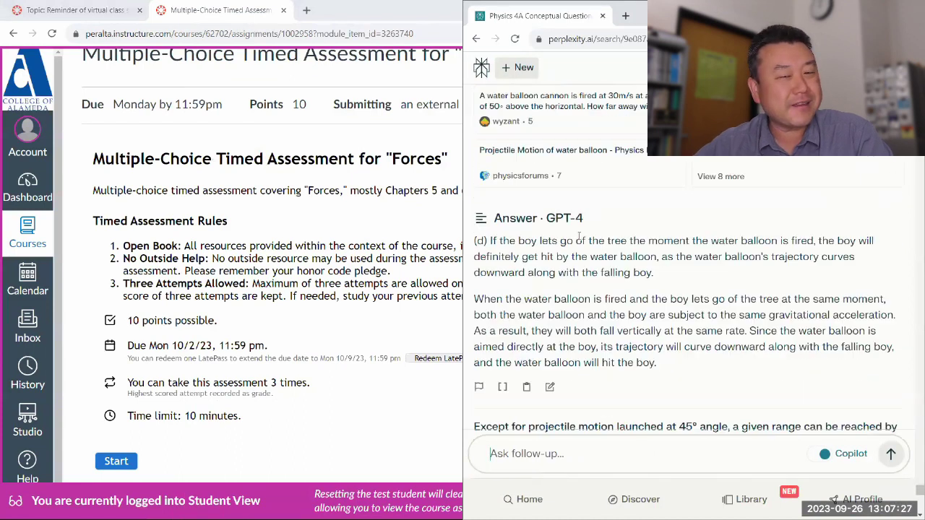
scroll(591, 347, down, 5)
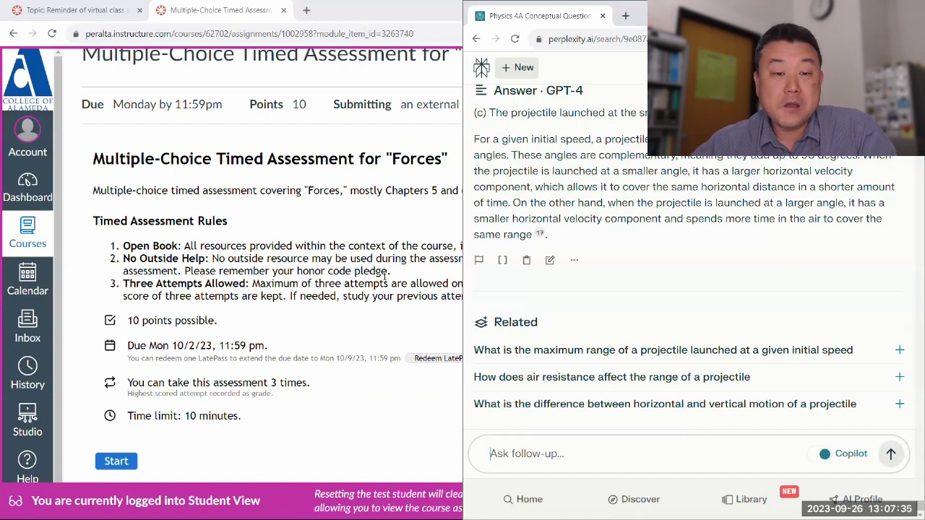
double_click(390, 14)
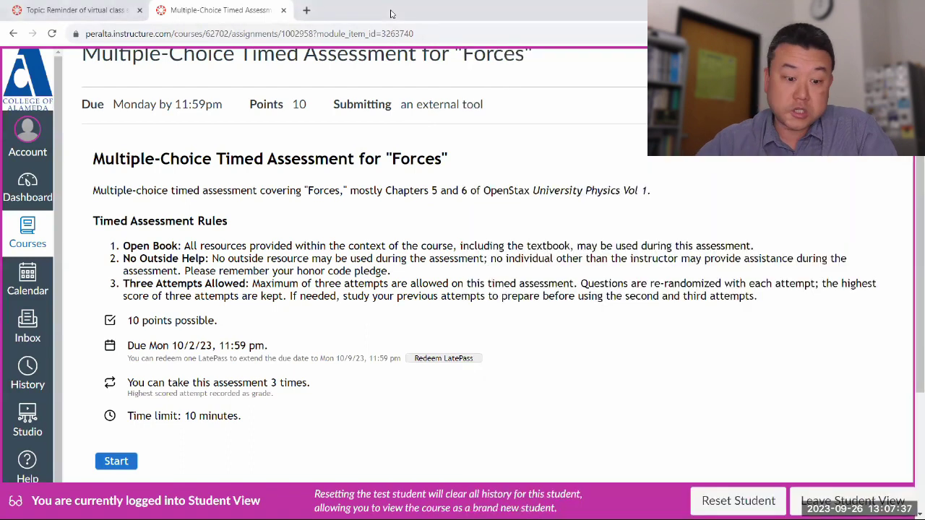
double_click(390, 13)
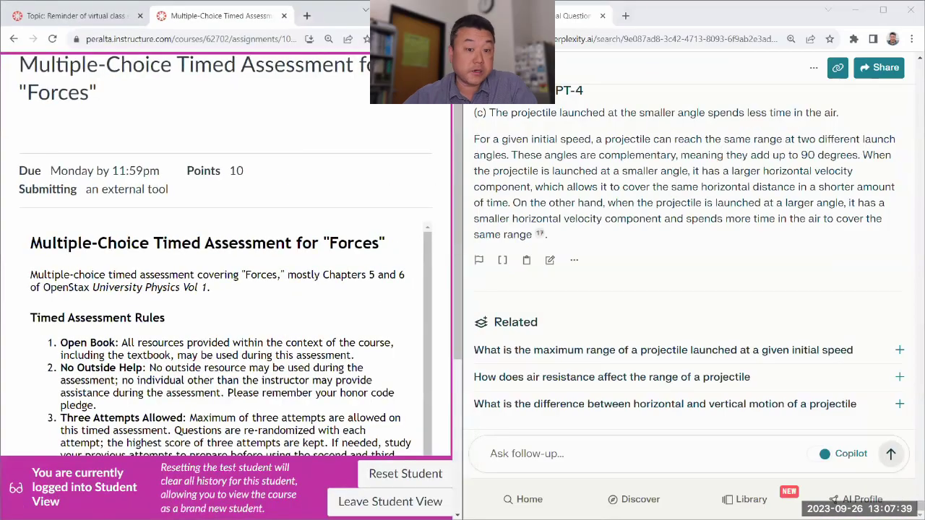
Review the Canvas rules and the Perplexity thread, briefly highlighting the heading above GPT-4's answer
scroll(428, 117, down, 5)
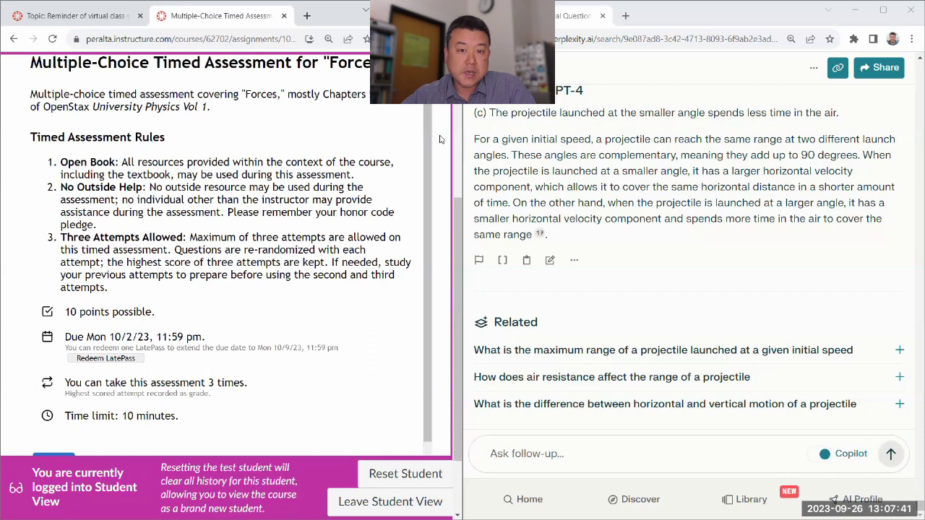
scroll(439, 139, up, 1)
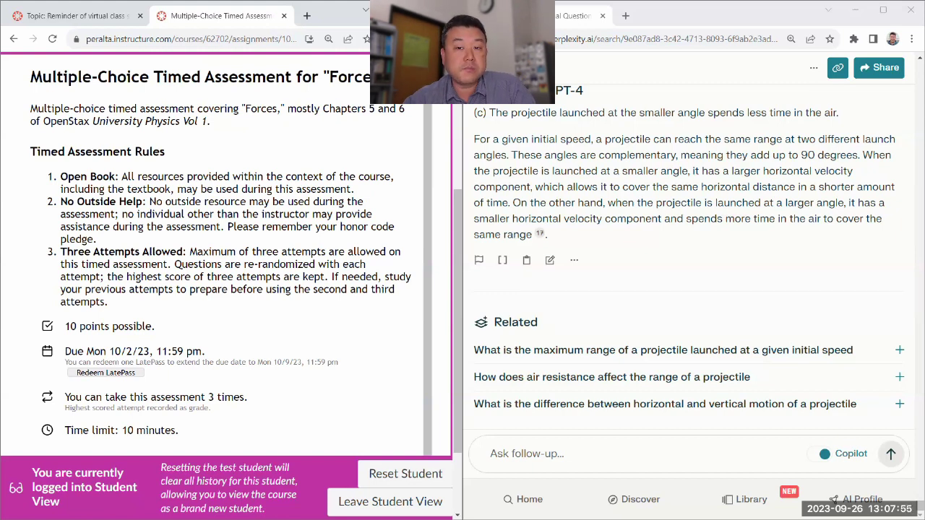
click(607, 39)
click(572, 39)
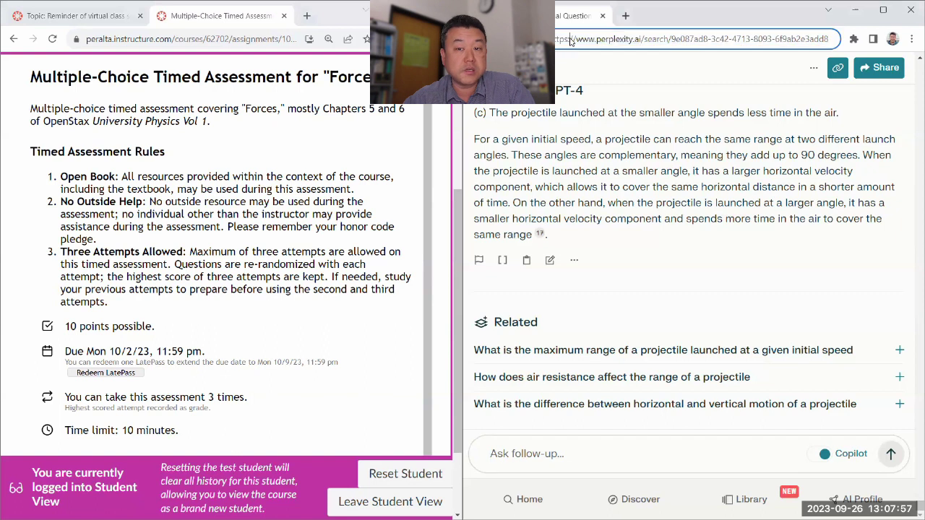
drag(543, 90, 587, 102)
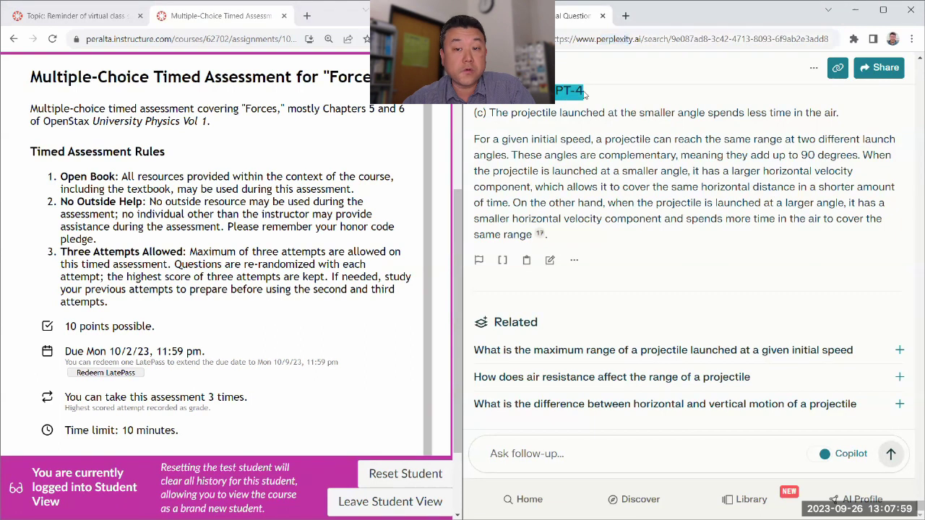
click(637, 203)
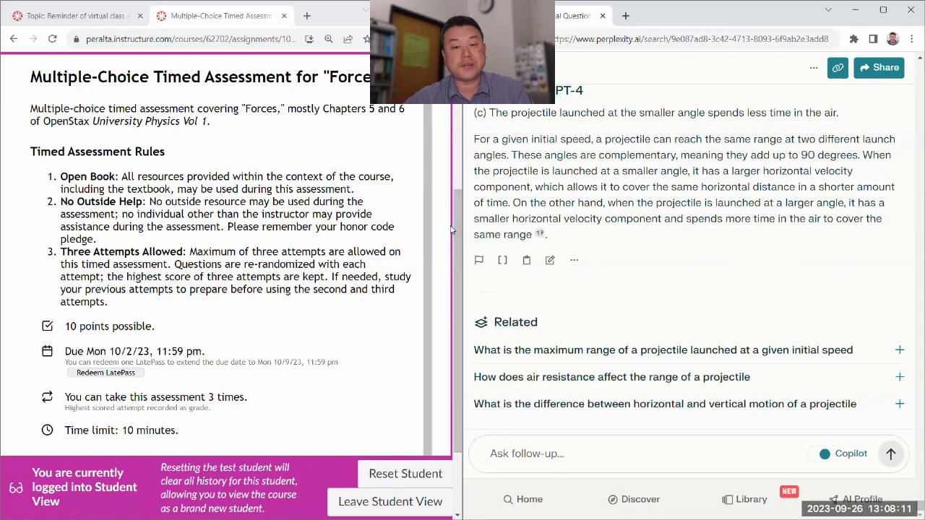
Zoom the Canvas assessment page out to 110% so the rules and Start fit
scroll(451, 230, down, 1)
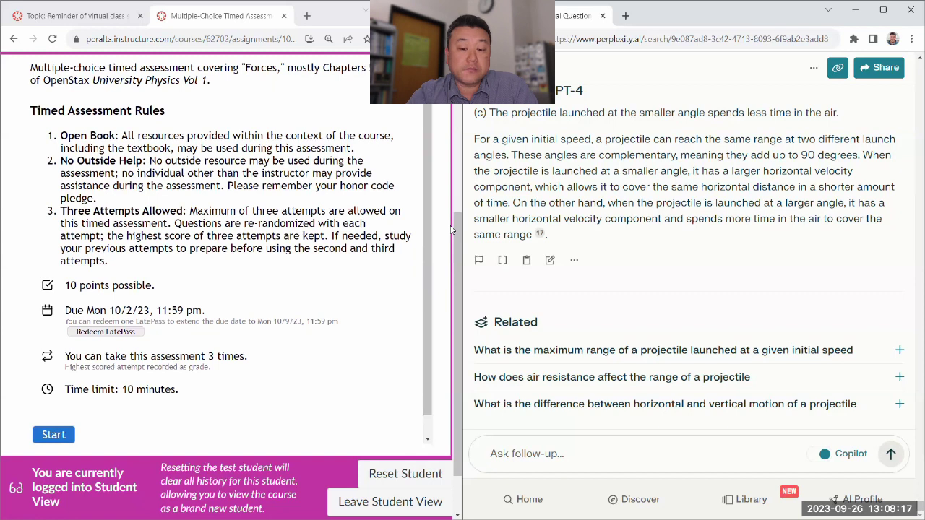
click(450, 230)
key(ctrl+minus)
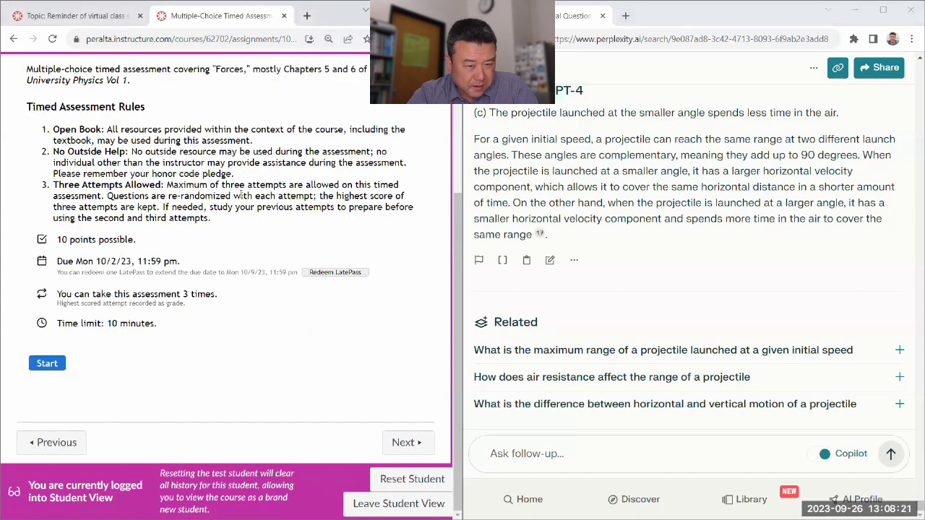
scroll(241, 193, up, 2)
scroll(240, 194, down, 2)
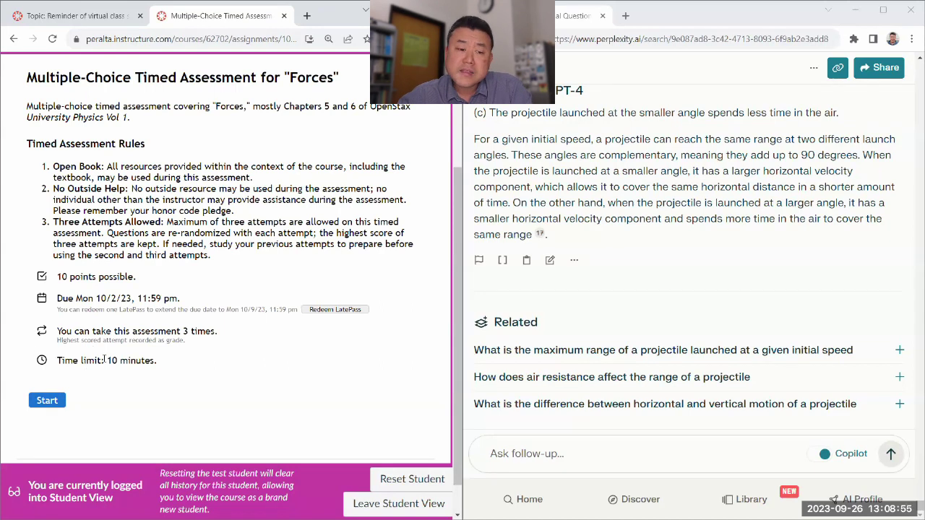
drag(107, 360, 142, 361)
click(143, 361)
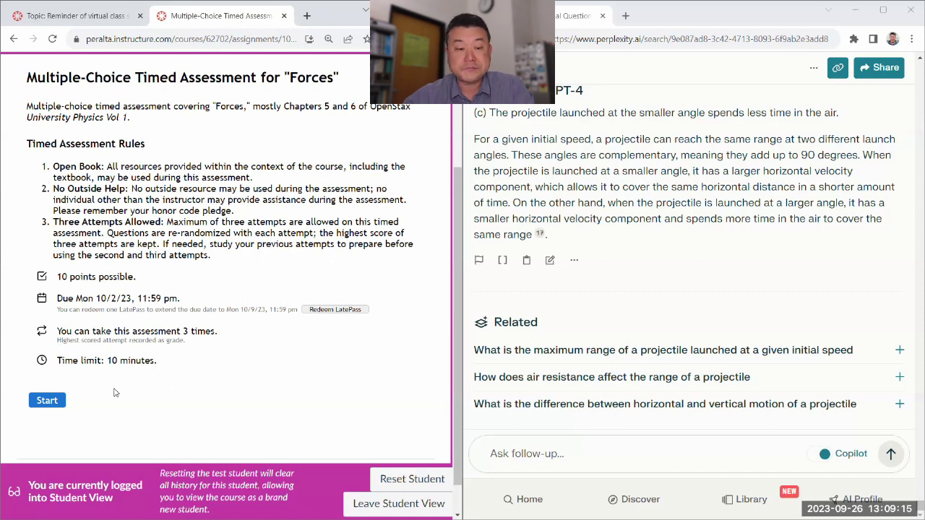
Start the timed Forces assessment and copy Question 1 with its answer options
click(45, 401)
click(243, 272)
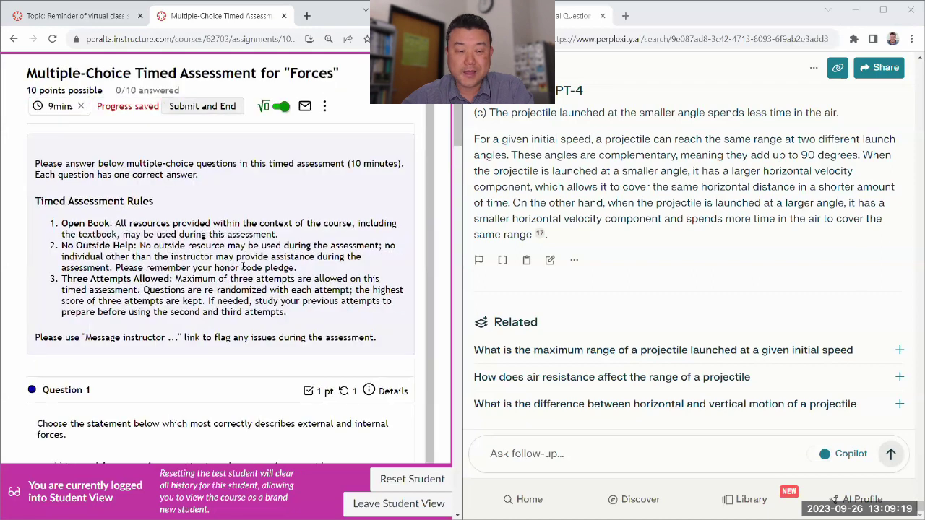
scroll(242, 267, down, 3)
click(34, 241)
shift+click(282, 348)
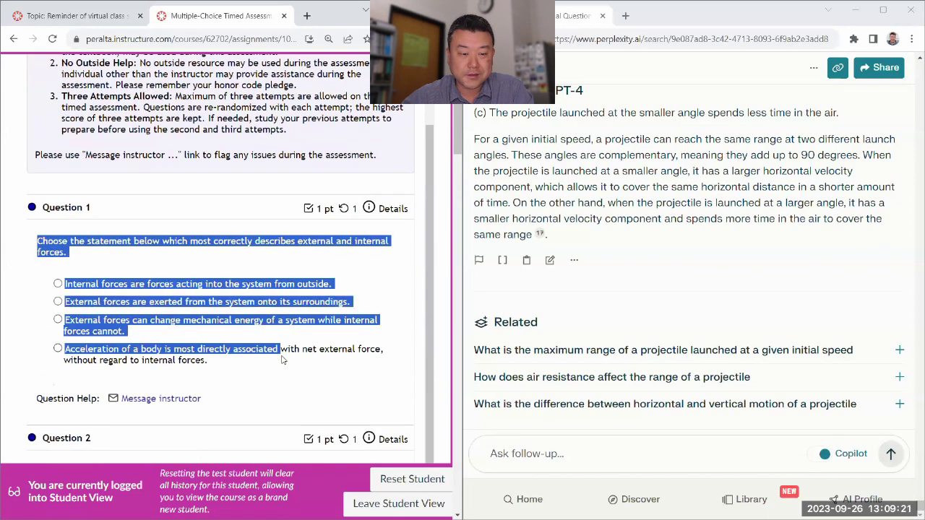
shift+click(282, 359)
key(ctrl+c)
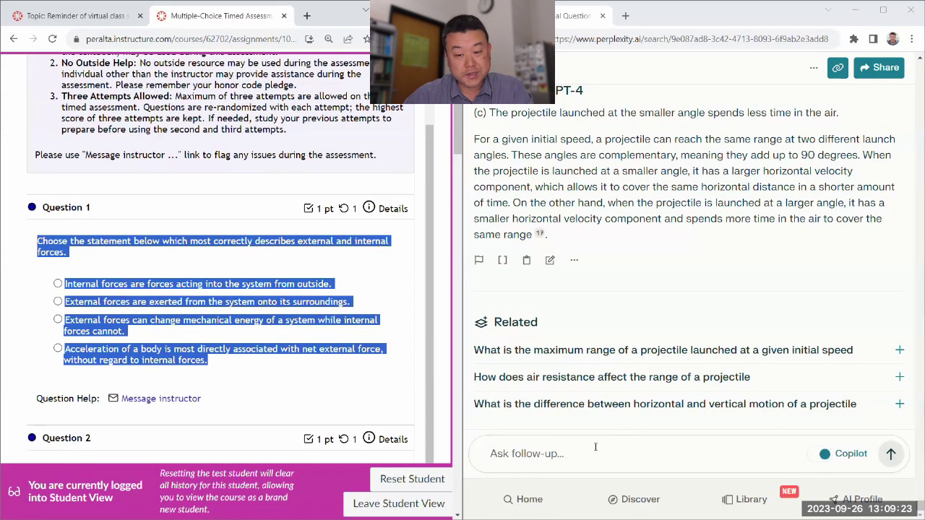
Paste Question 1 into Perplexity's follow-up, letter the options (a)–(d), and submit it to GPT-4
click(596, 448)
key(ctrl+v)
key(Up)
key(Up)
key(Up)
key(Up)
key(Up)
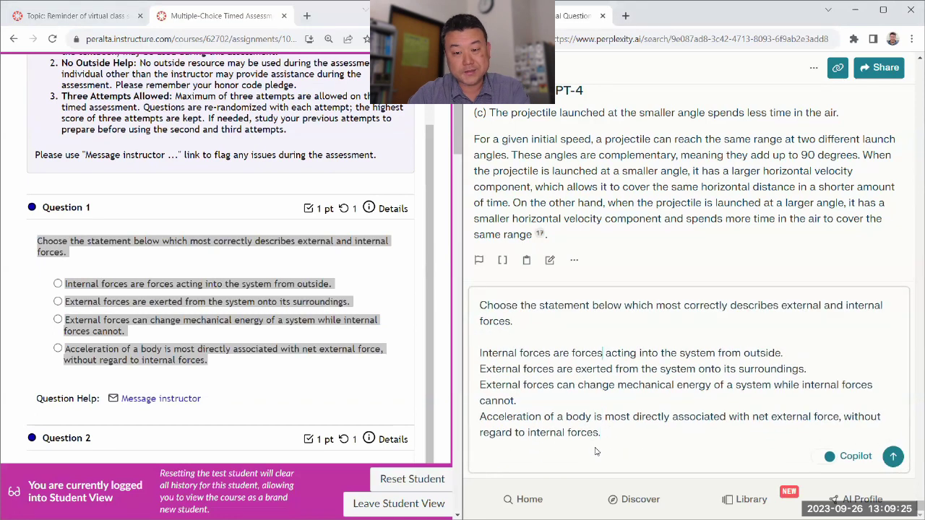
key(Home)
text((a) )
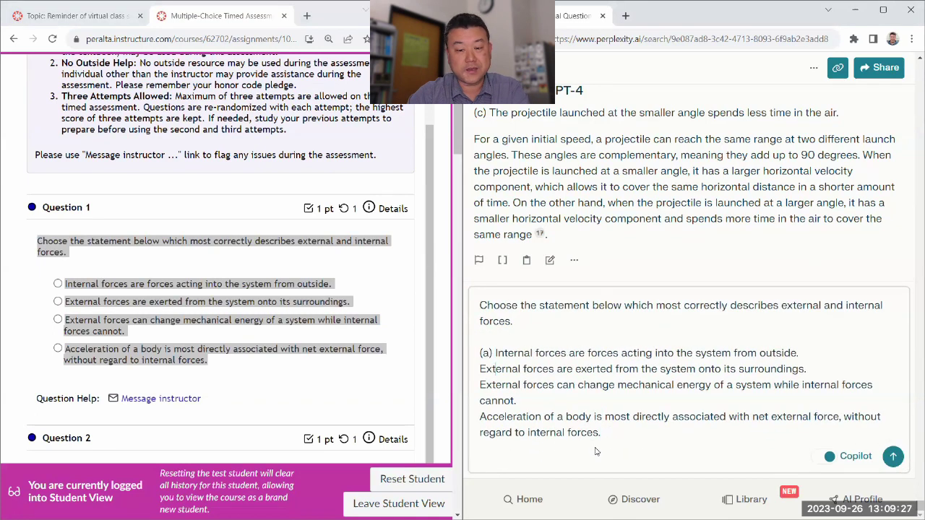
text((b))
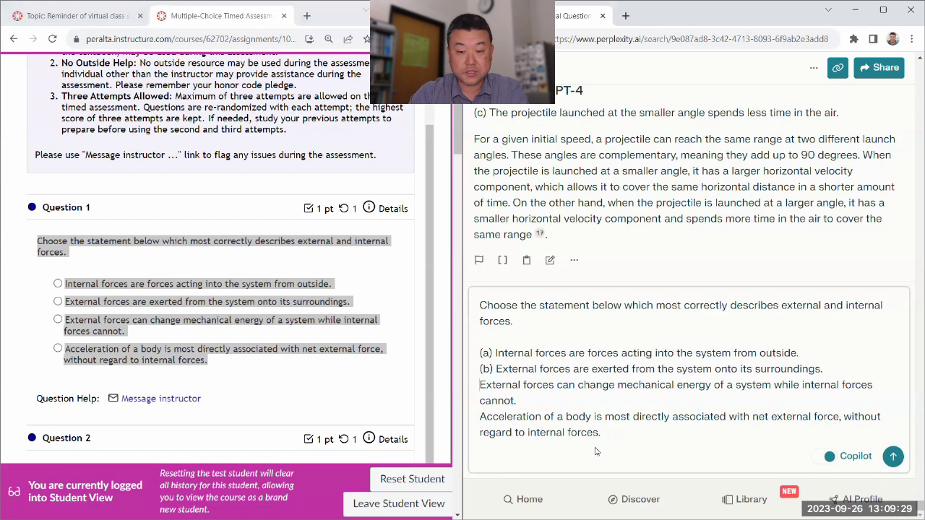
key(Down)
key(Home)
text((c) )
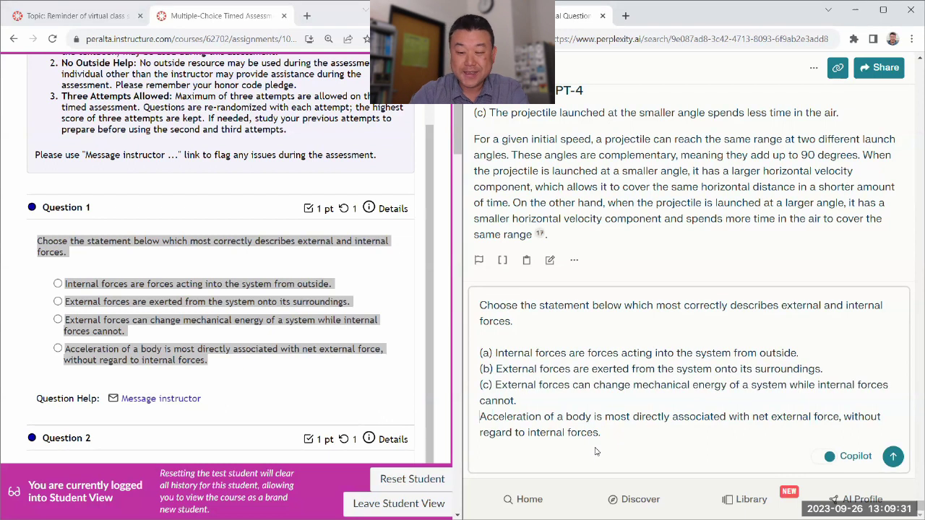
text((d))
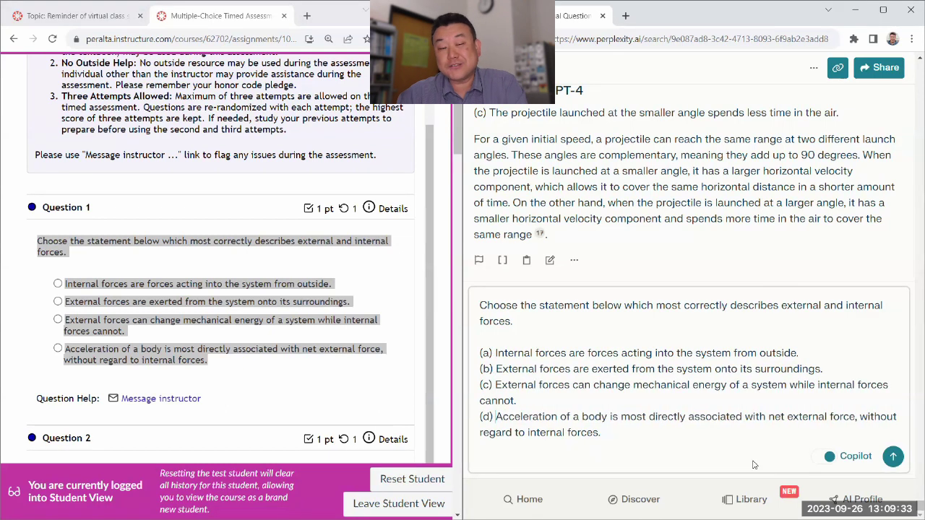
click(893, 456)
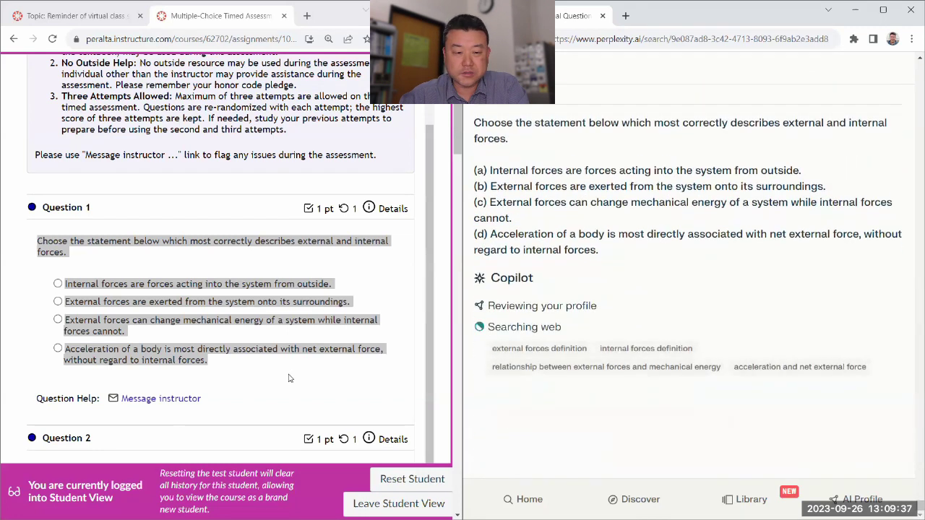
Mark option (d) for Question 1 in Canvas and select Question 2 with its four options
click(290, 380)
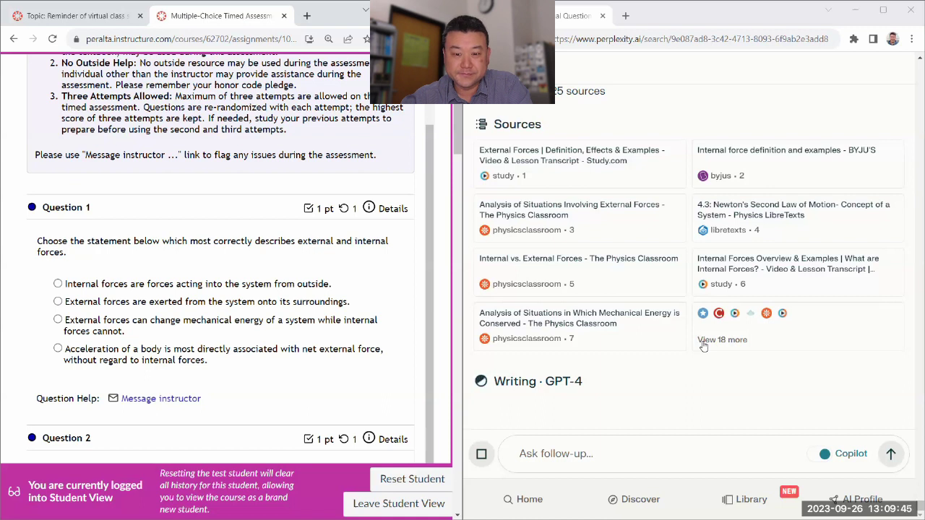
click(316, 350)
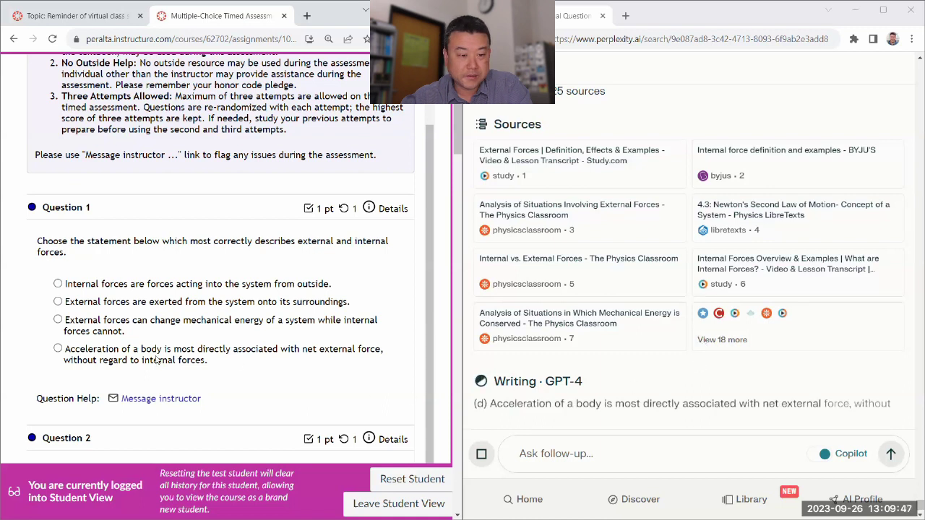
scroll(57, 230, down, 4)
drag(36, 179, 110, 288)
drag(34, 174, 335, 346)
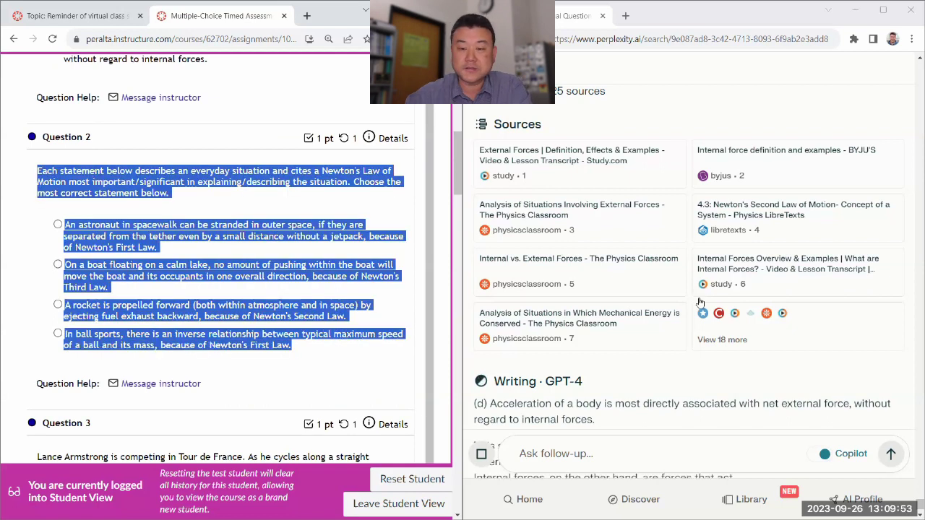
Paste the Newton's Laws Question 2 into Perplexity, letter its options (a)–(d), and submit it to GPT-4
click(598, 457)
key(ctrl+v)
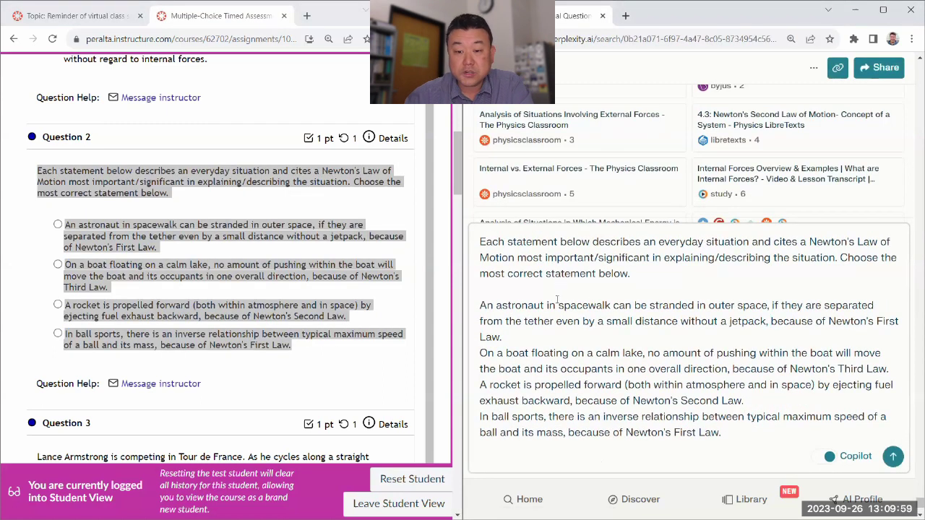
text((a) )
text((b) )
text((c) )
text((d))
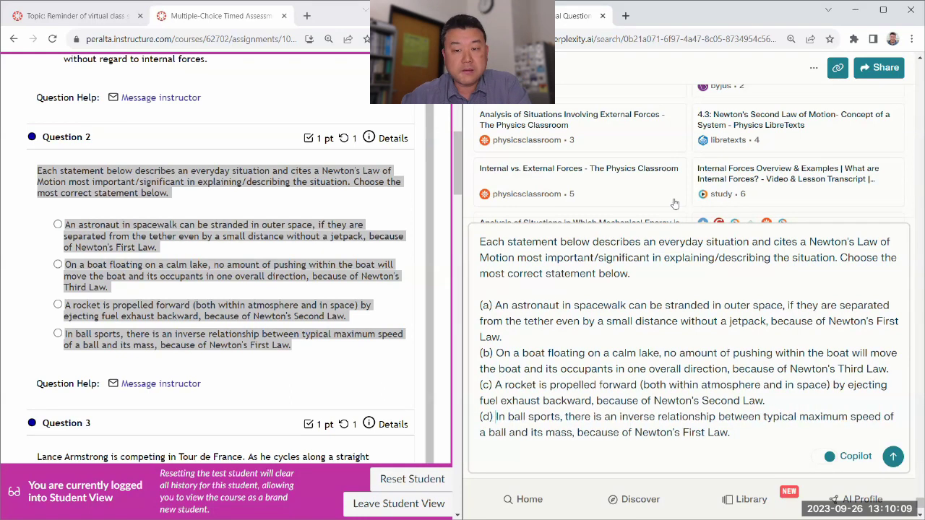
scroll(686, 318, down, 3)
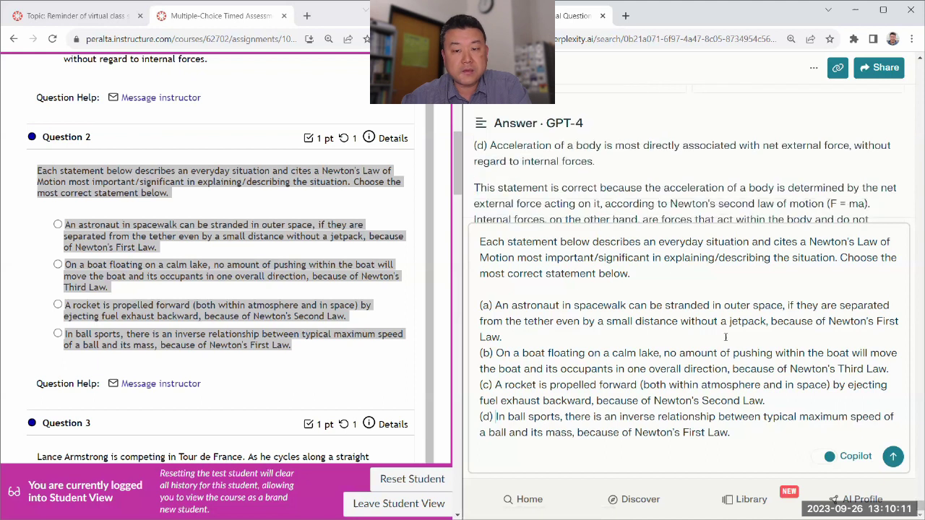
click(893, 456)
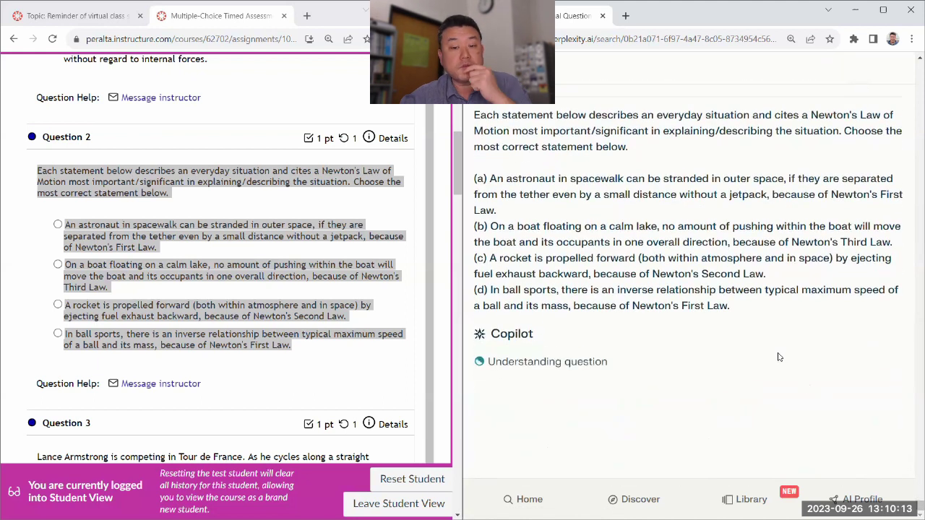
scroll(726, 322, up, 3)
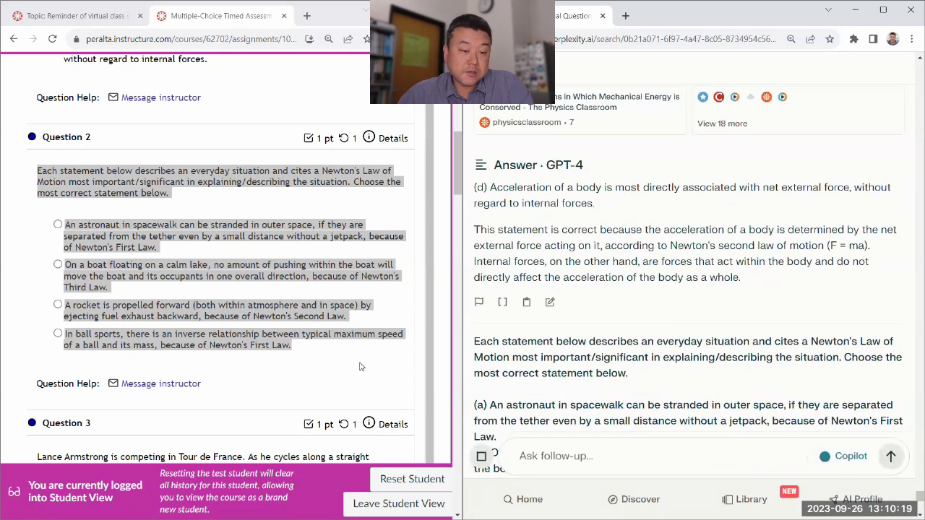
scroll(553, 360, down, 8)
scroll(554, 360, down, 1)
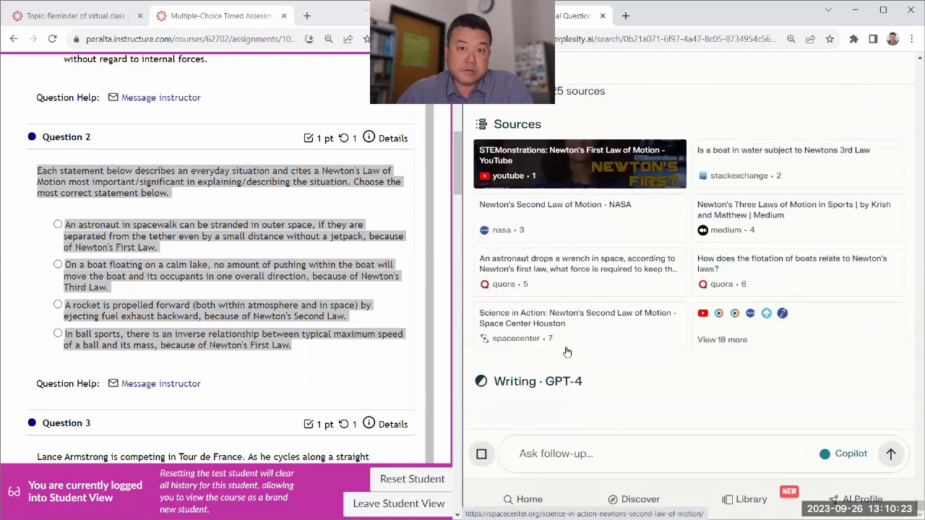
Mark the rocket statement for Question 2 and select Question 3 with its four options
click(126, 304)
scroll(31, 157, down, 4)
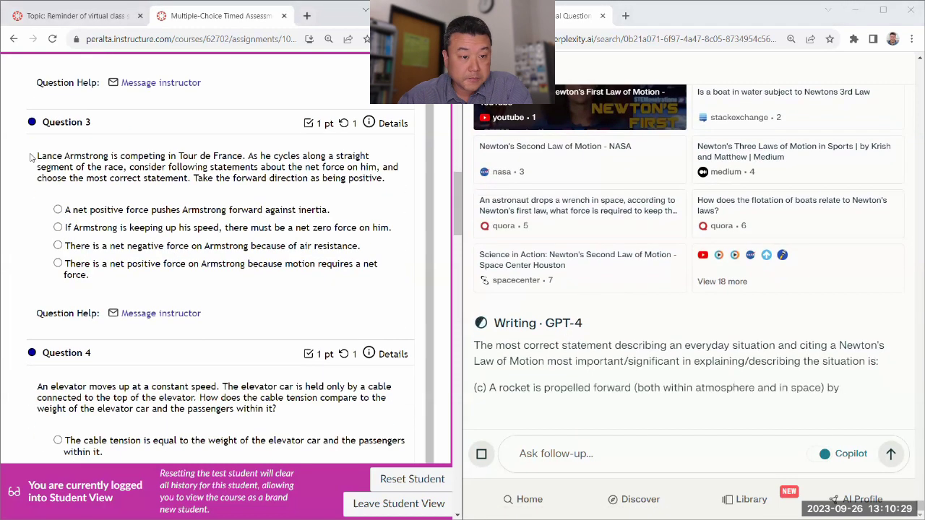
drag(30, 157, 207, 276)
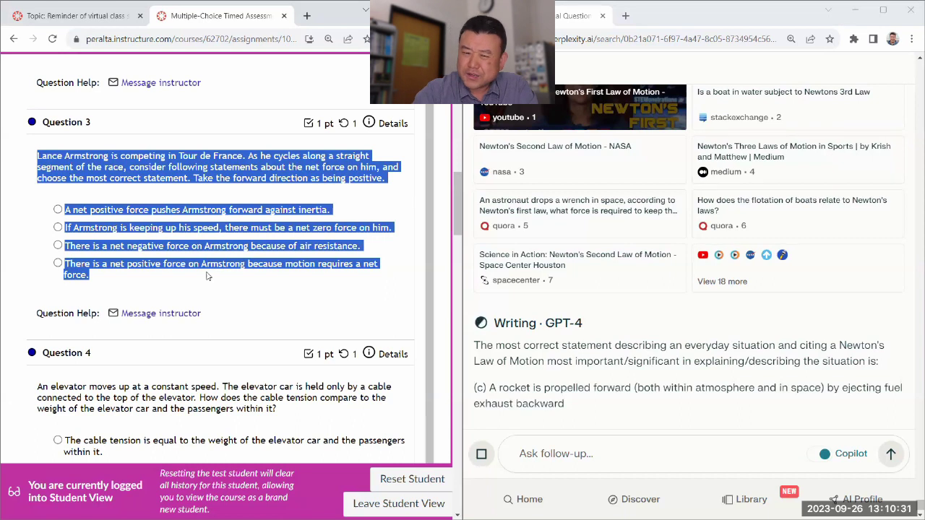
Paste the Lance Armstrong Question 3 into Perplexity, letter options (a)–(d), and submit it to GPT-4
click(557, 450)
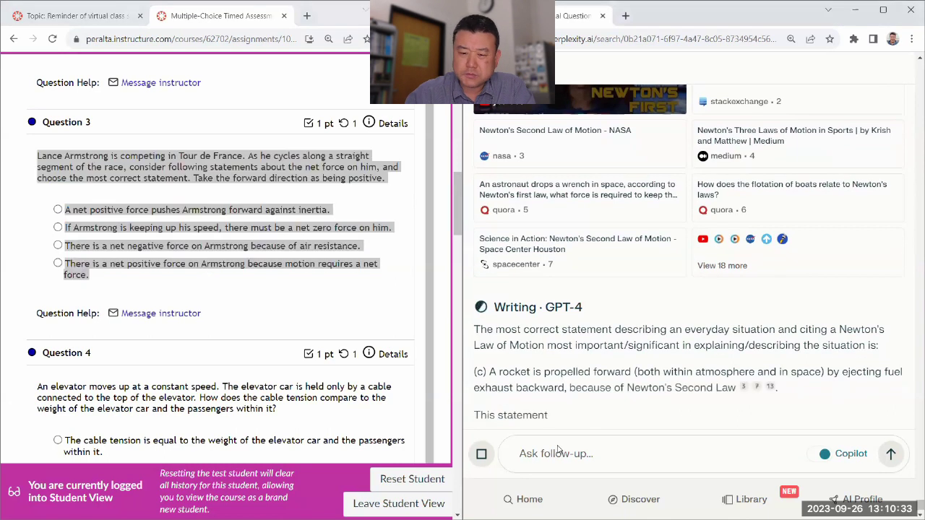
key(ctrl+v)
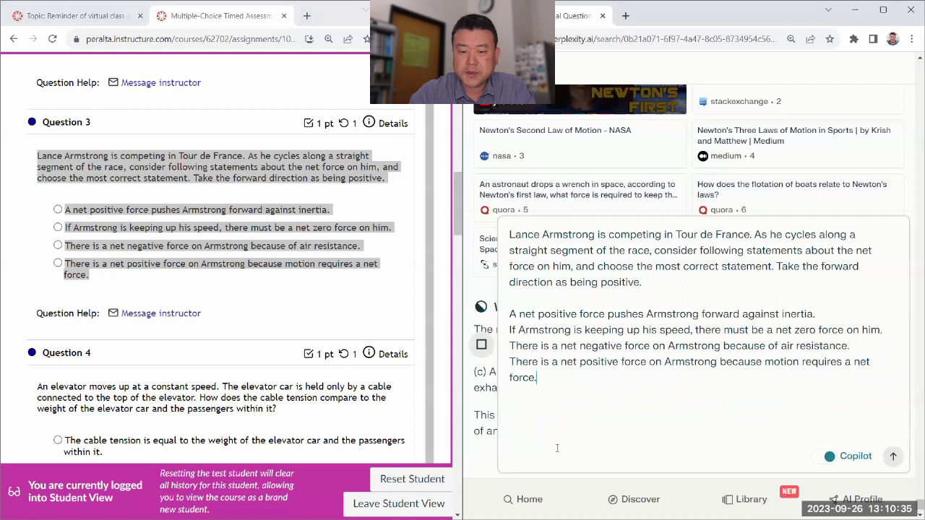
text((a) )
text((b))
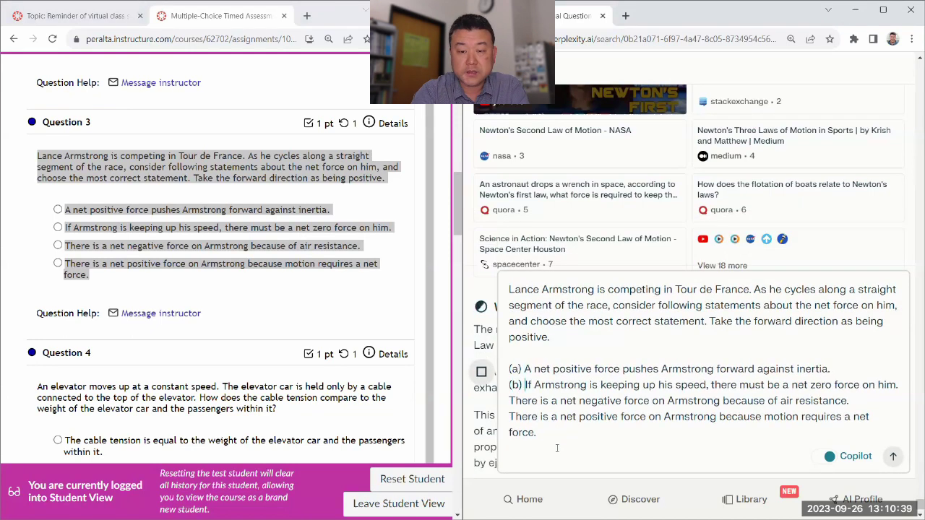
key(Down)
key(Home)
text((c))
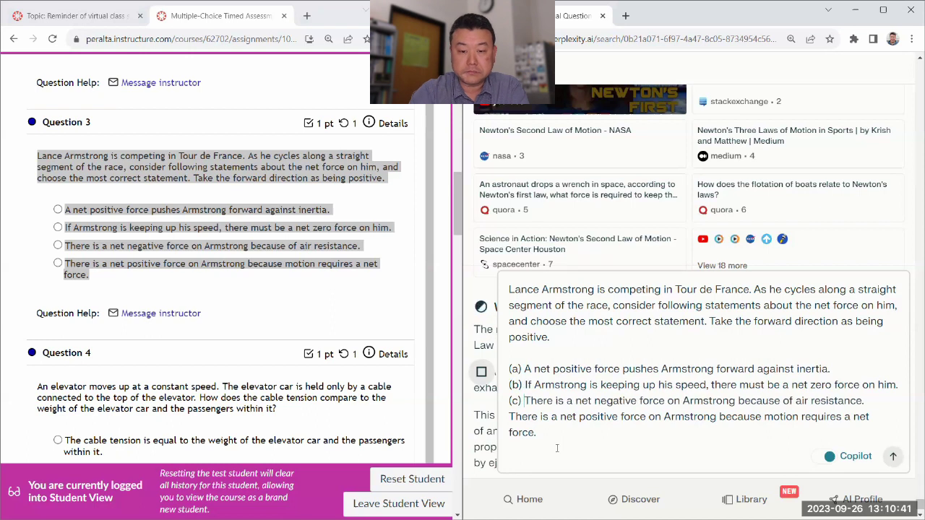
key(Down)
key(Home)
text((d))
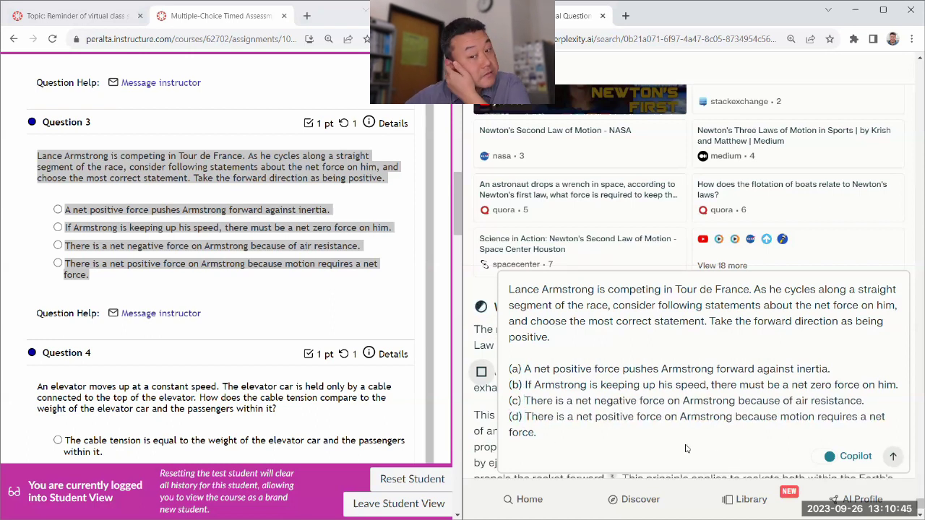
scroll(686, 437, down, 2)
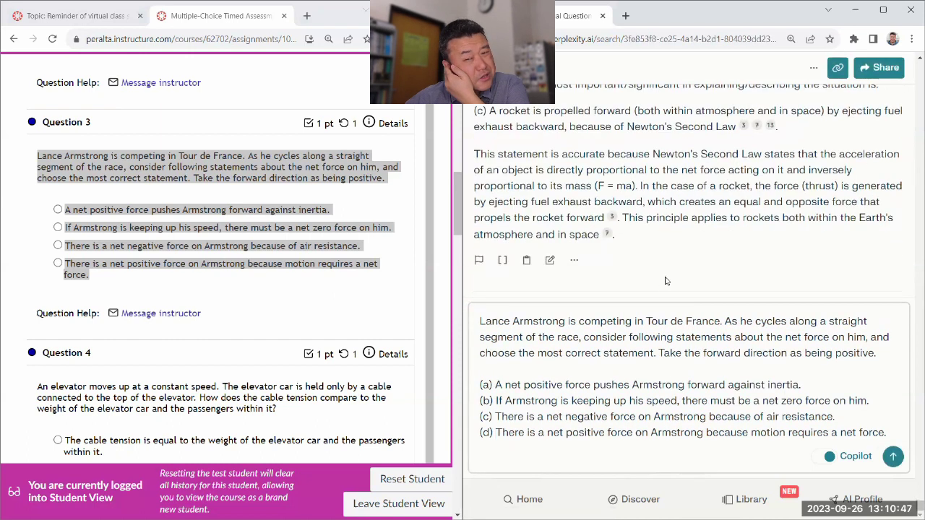
click(893, 456)
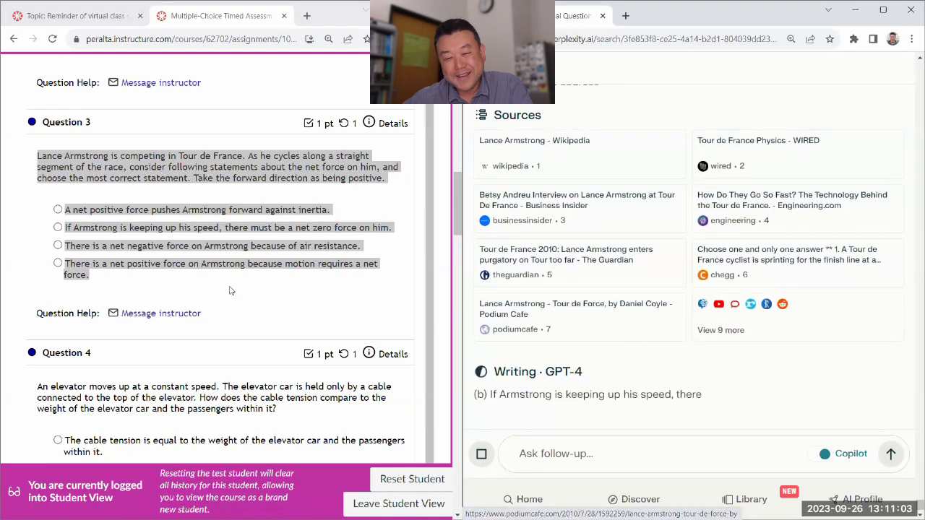
Return to the Canvas quiz page to compare it with GPT-4's answer (b)
click(121, 239)
scroll(66, 192, down, 4)
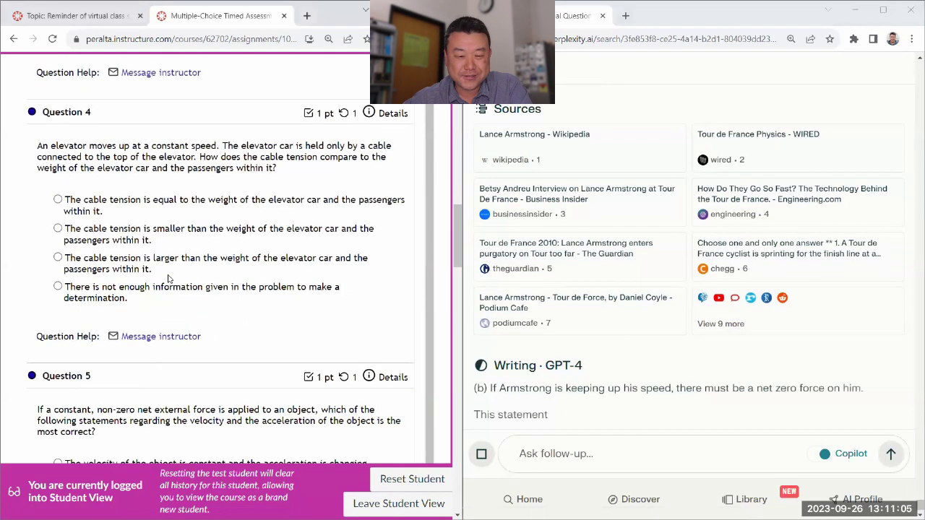
scroll(66, 192, up, 1)
Ask GPT-4 the elevator cable-tension Question 4 lettered (a)–(d), then mark (a), tension equals weight
drag(36, 145, 187, 305)
key(ctrl+c)
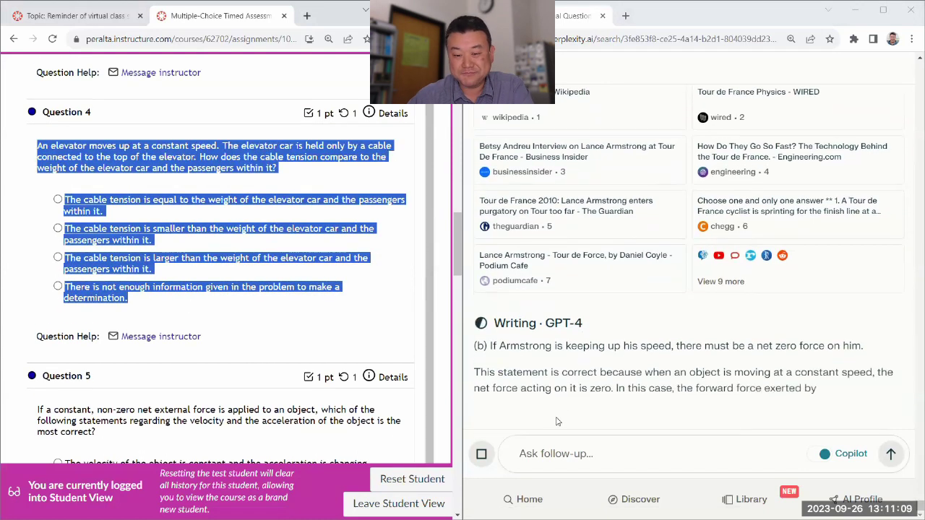
click(549, 453)
key(ctrl+v)
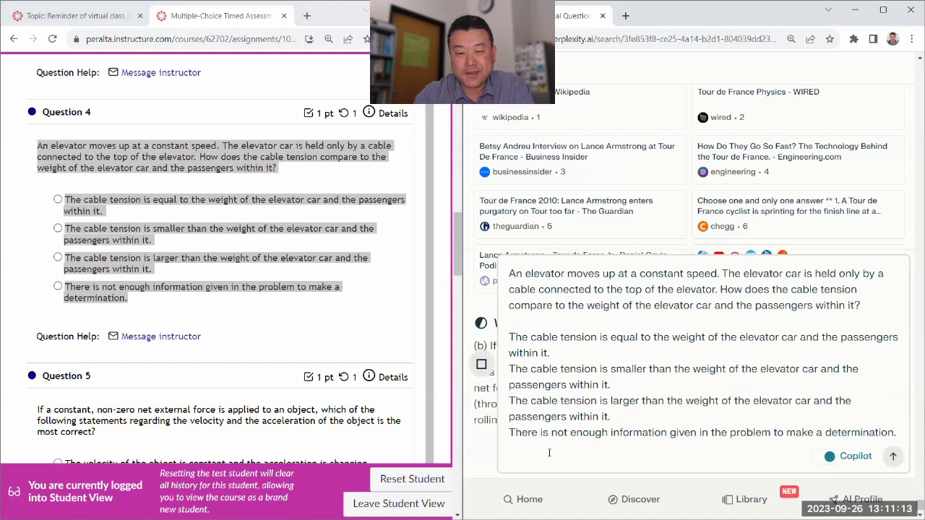
text((a) )
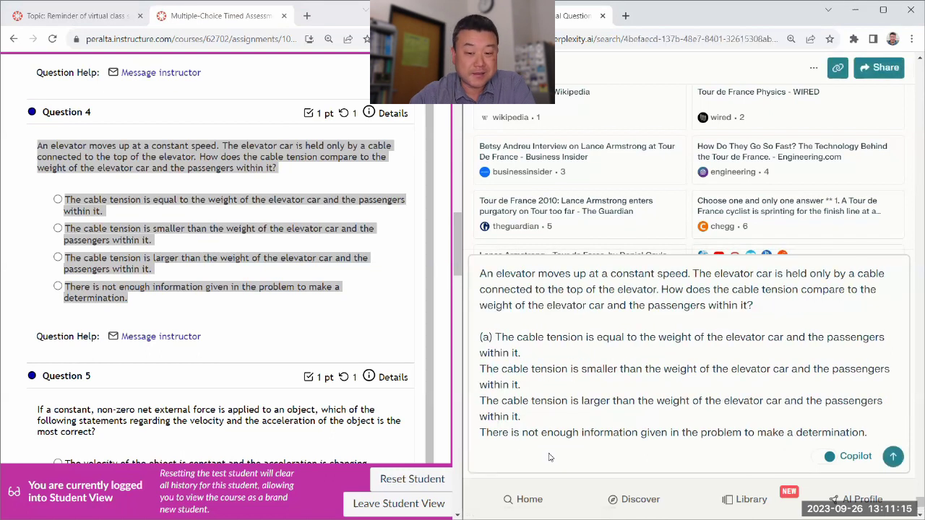
text((b) )
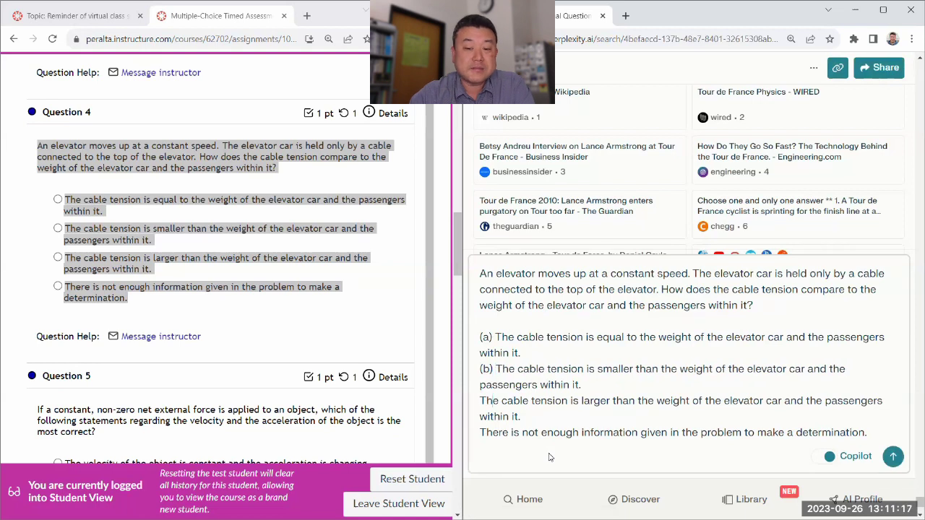
text((c) )
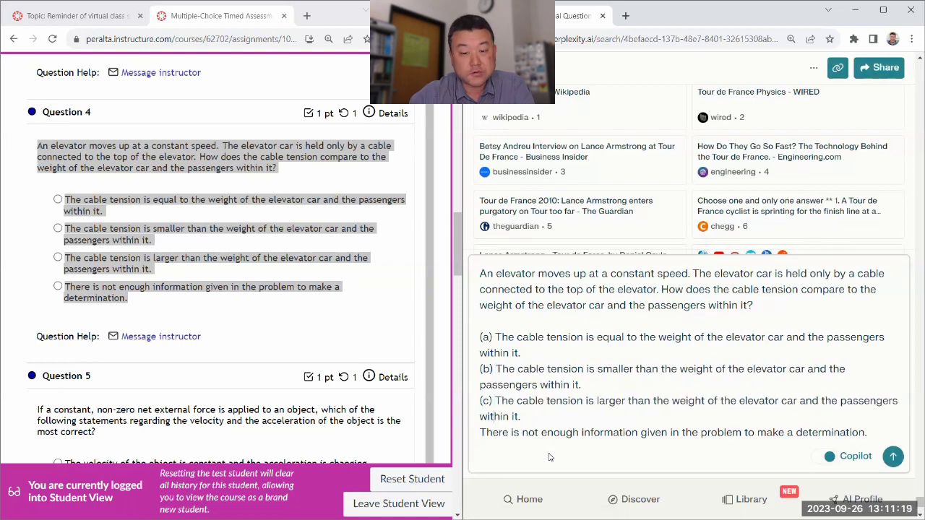
text((d))
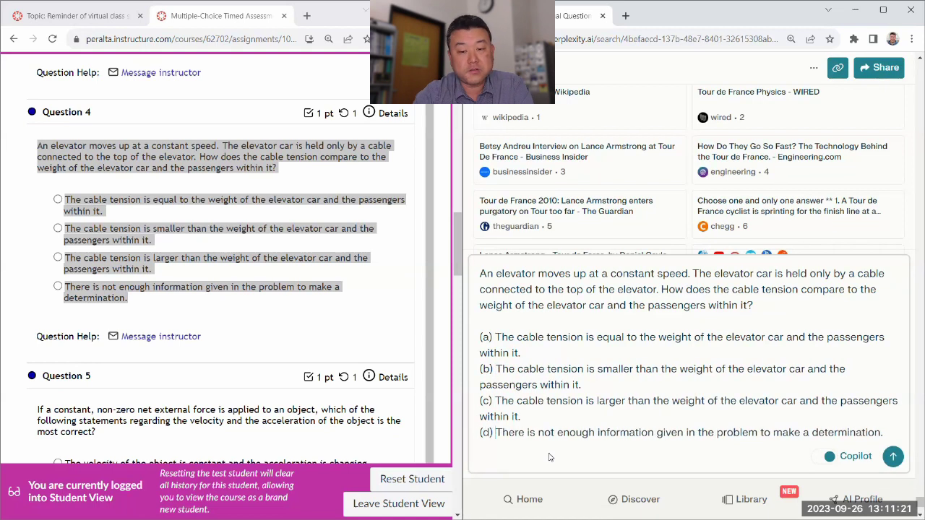
scroll(614, 437, down, 3)
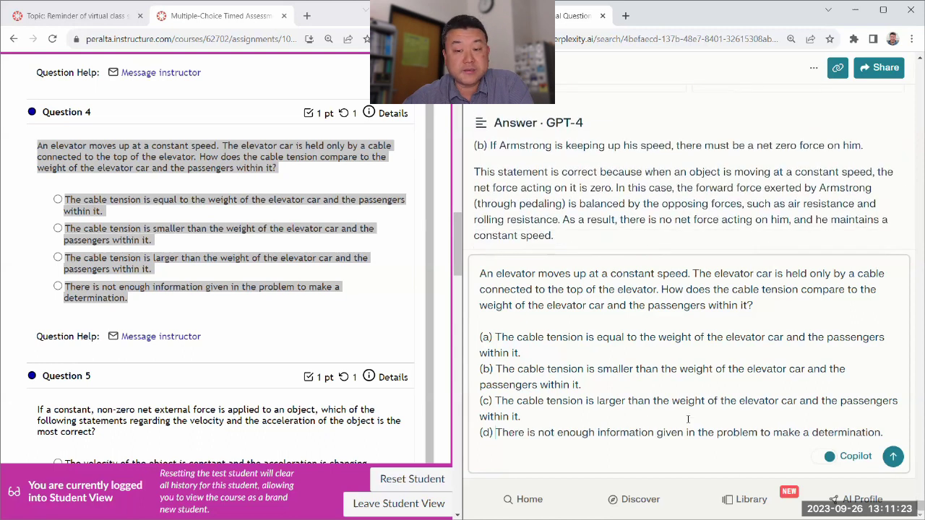
click(893, 456)
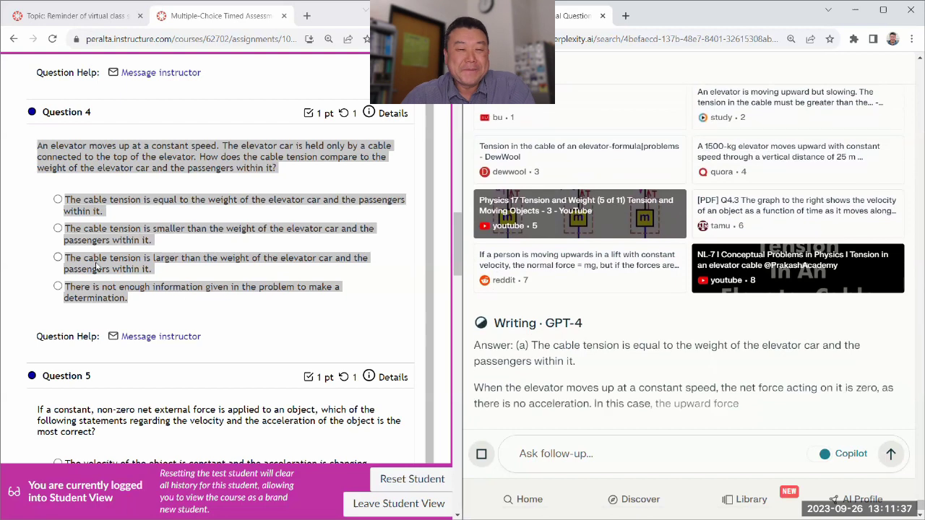
click(58, 200)
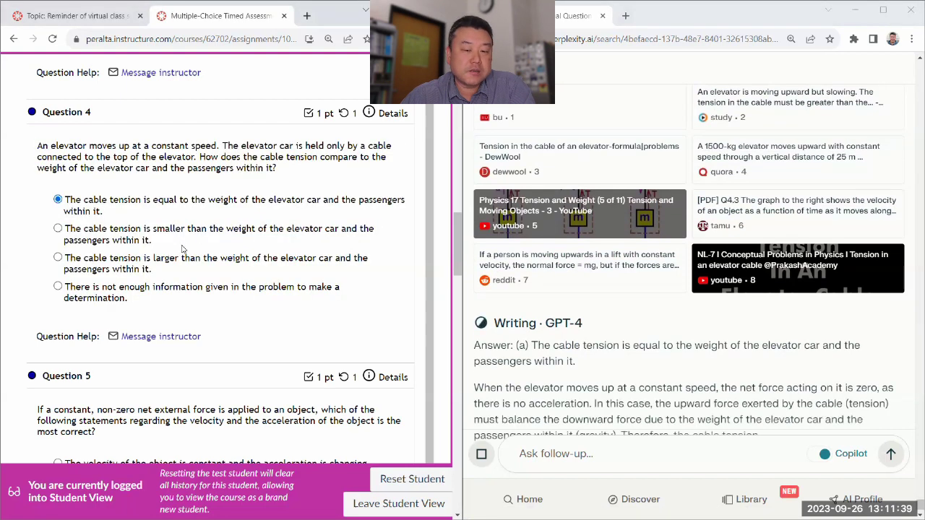
Copy the constant net-force Question 5 into Perplexity, letter options (a)–(d), and submit it to GPT-4
scroll(185, 255, down, 1)
scroll(185, 255, down, 2)
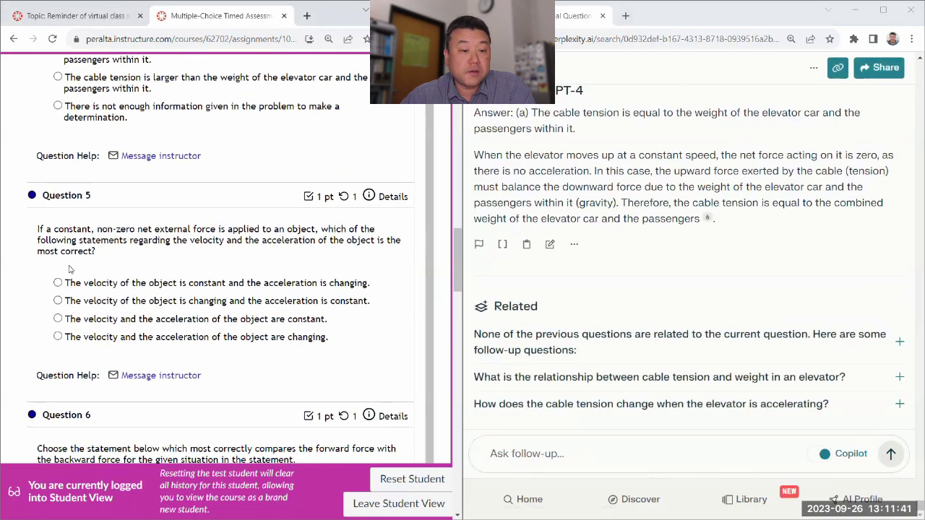
drag(36, 230, 338, 339)
key(ctrl+c)
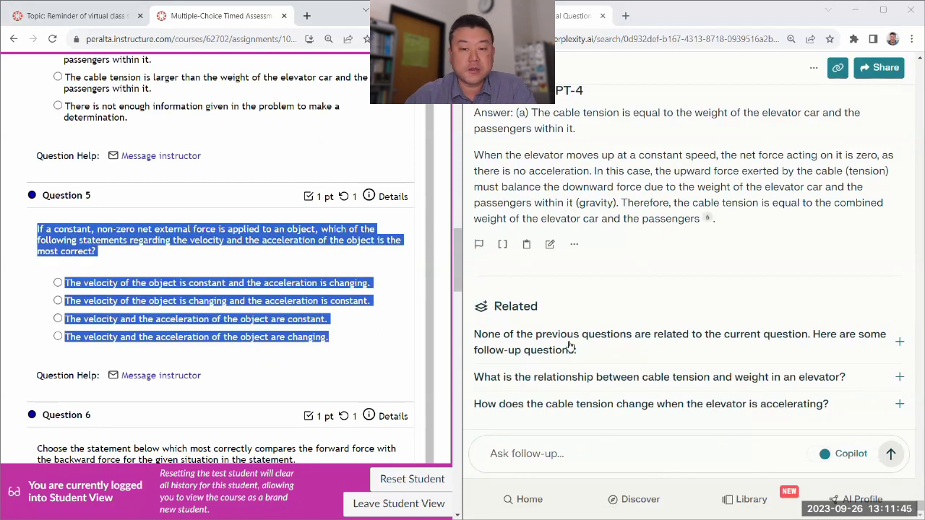
click(560, 450)
key(ctrl+v)
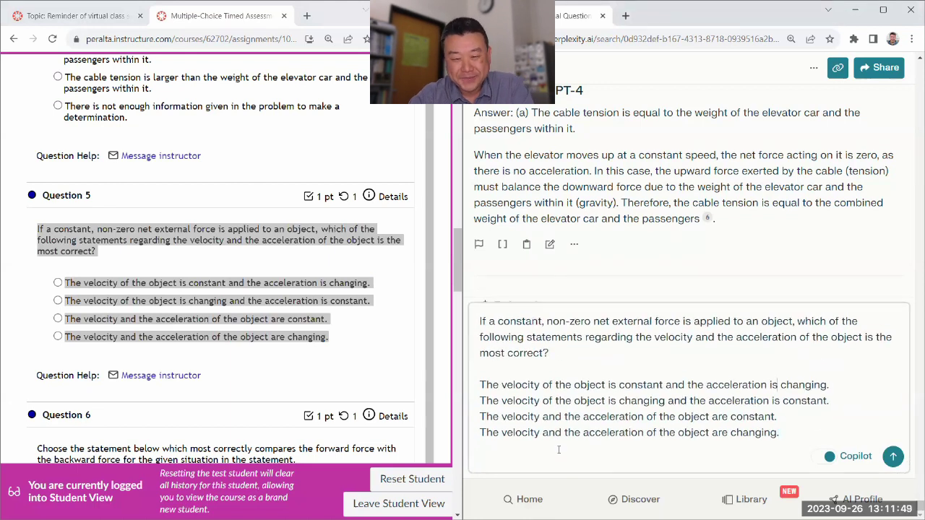
text((a) )
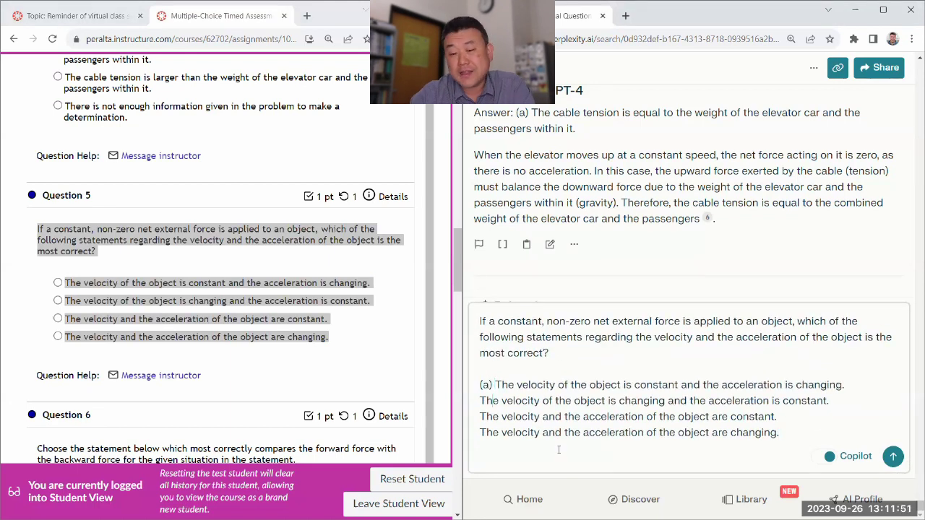
text((b) )
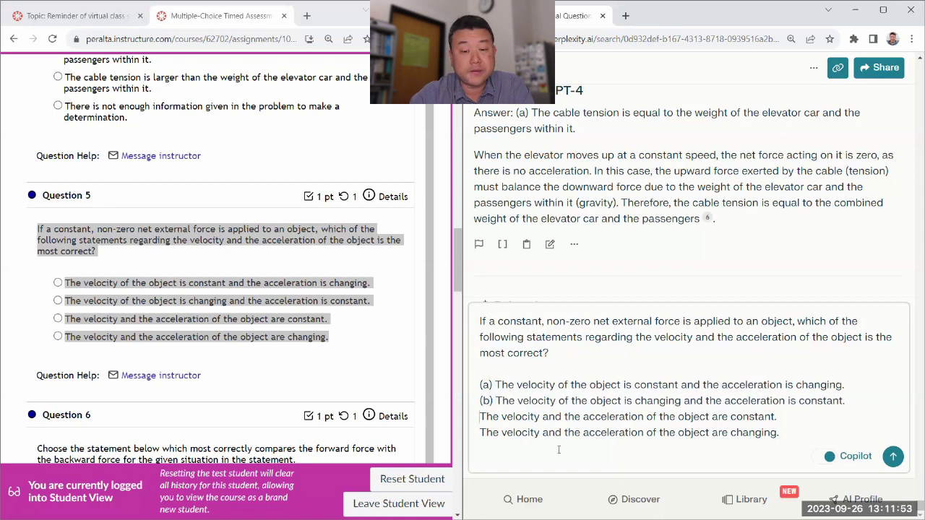
text((c) )
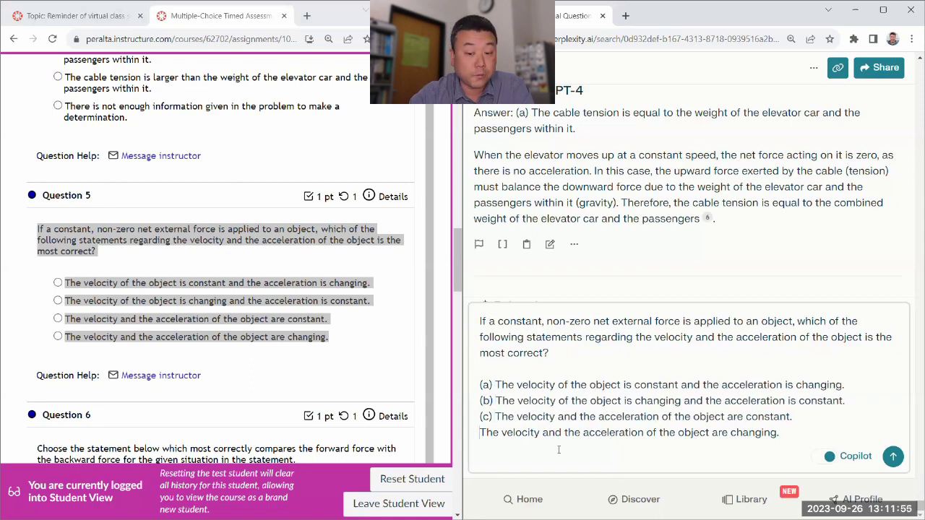
text((d))
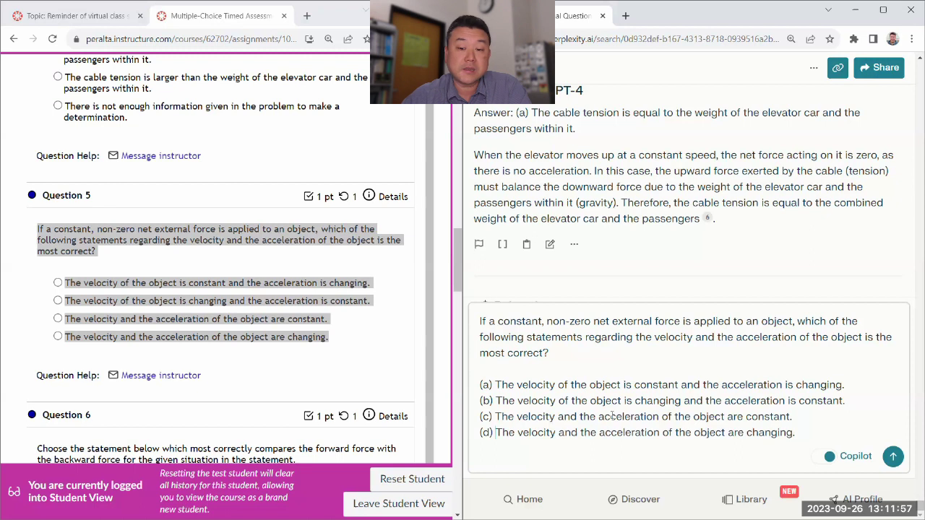
click(892, 456)
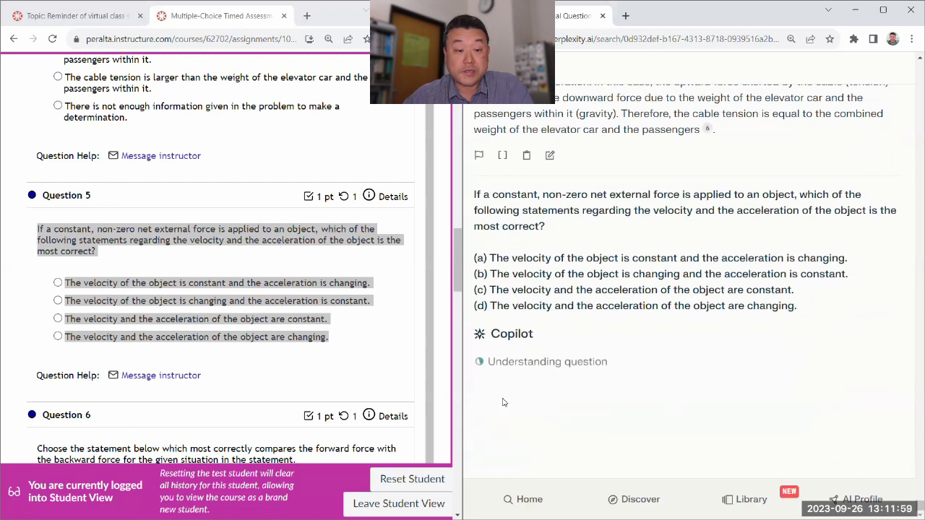
Mark (b), velocity changing and acceleration constant, for Question 5, then select Question 6
click(311, 239)
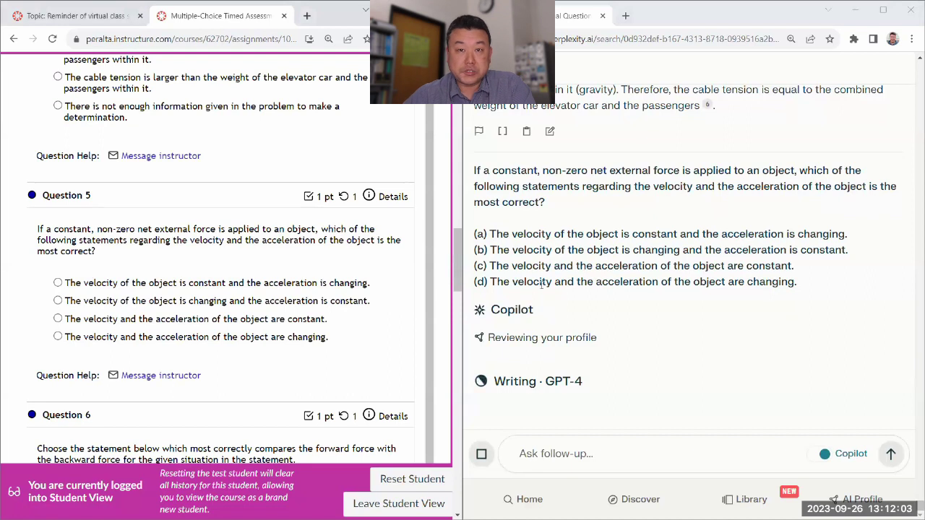
click(267, 303)
scroll(267, 303, down, 3)
drag(37, 207, 315, 378)
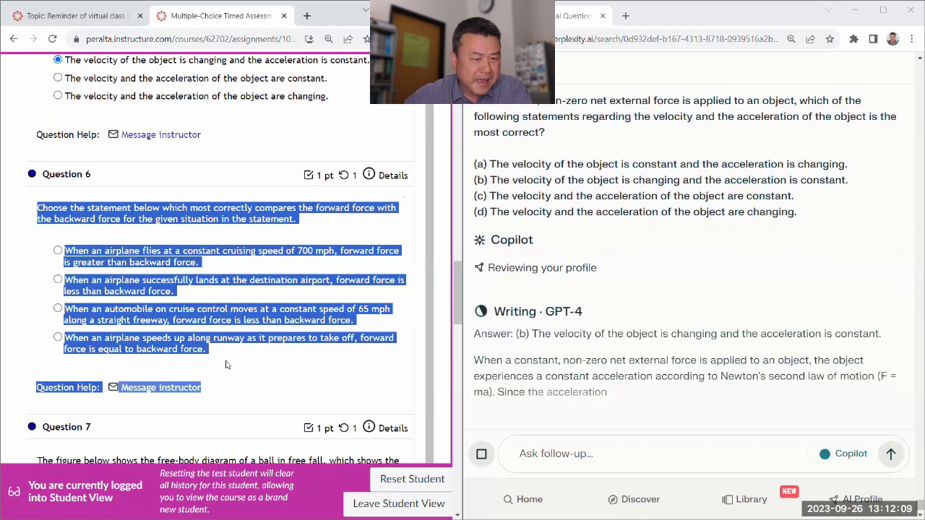
Paste the forward-versus-backward force Question 6 into Perplexity lettered (a)–(d), submit, and skip source selection
click(40, 209)
drag(39, 209, 237, 358)
key(ctrl+c)
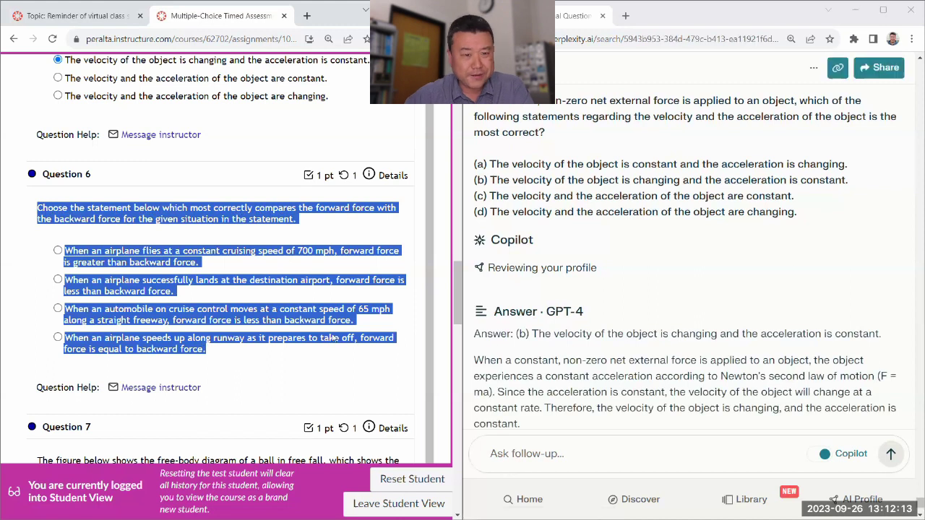
click(535, 453)
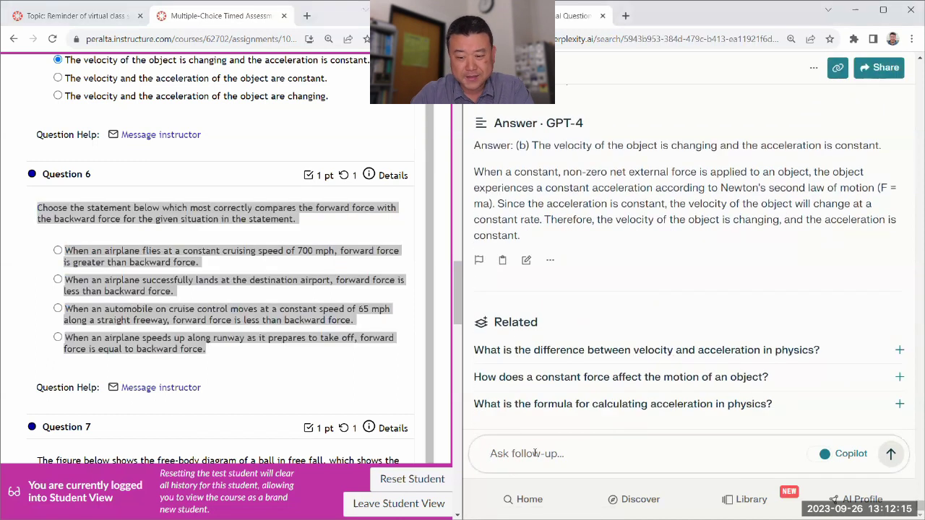
key(ctrl+v)
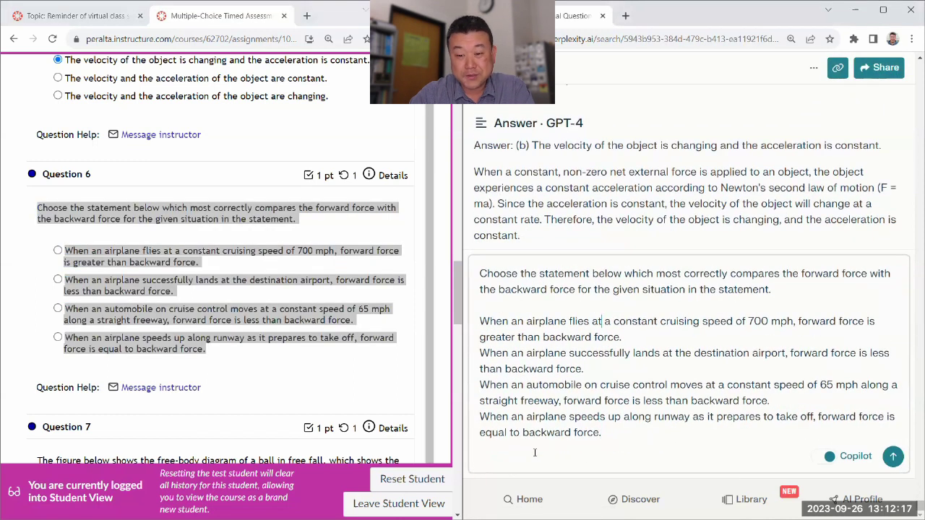
text((a) )
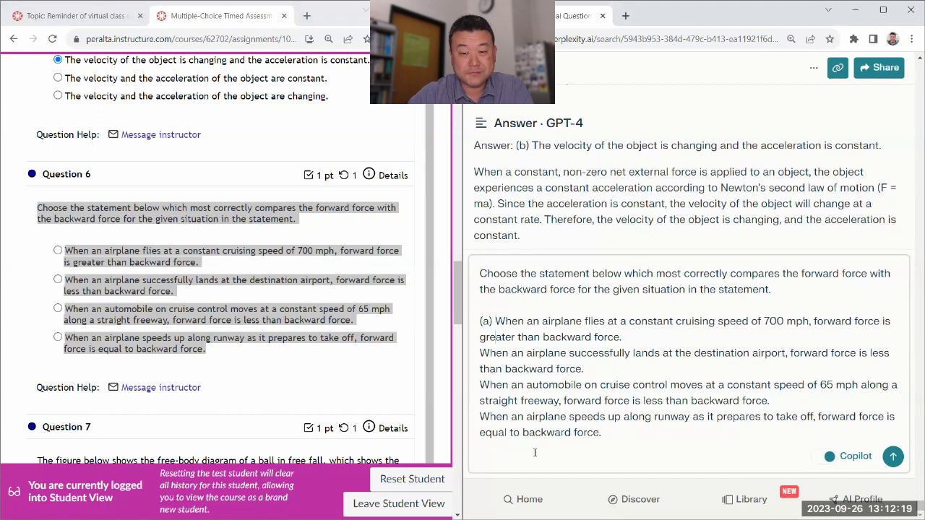
text((b))
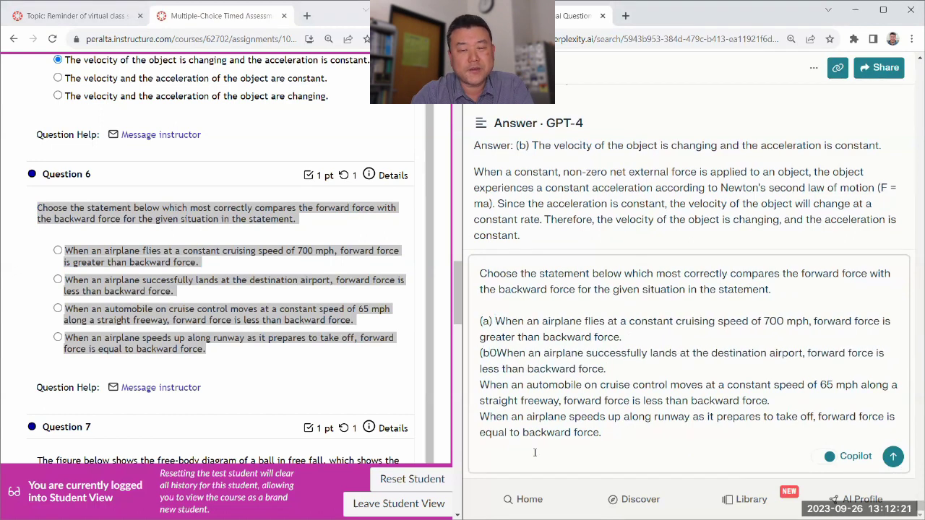
text( (c) )
text((d))
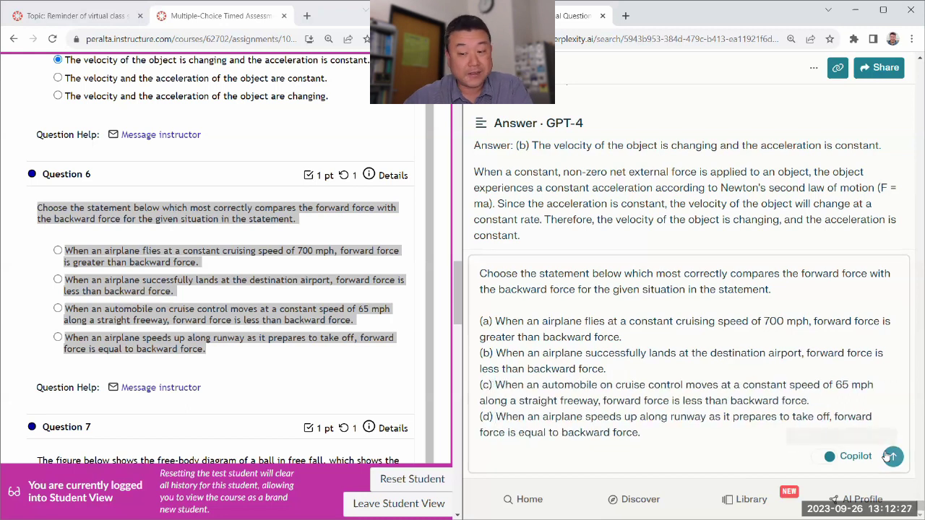
click(893, 456)
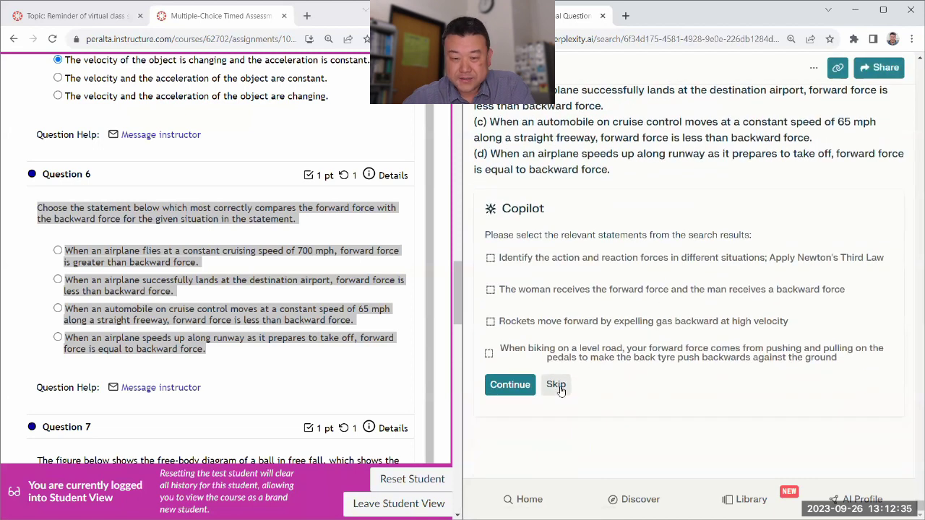
click(555, 385)
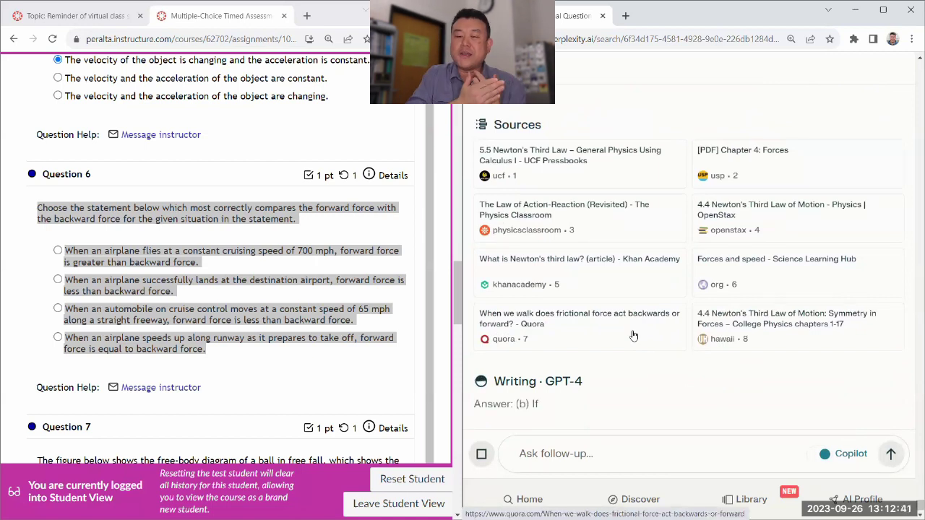
Return to the quiz and select the free-fall reaction-force Question 7 with its options
click(81, 277)
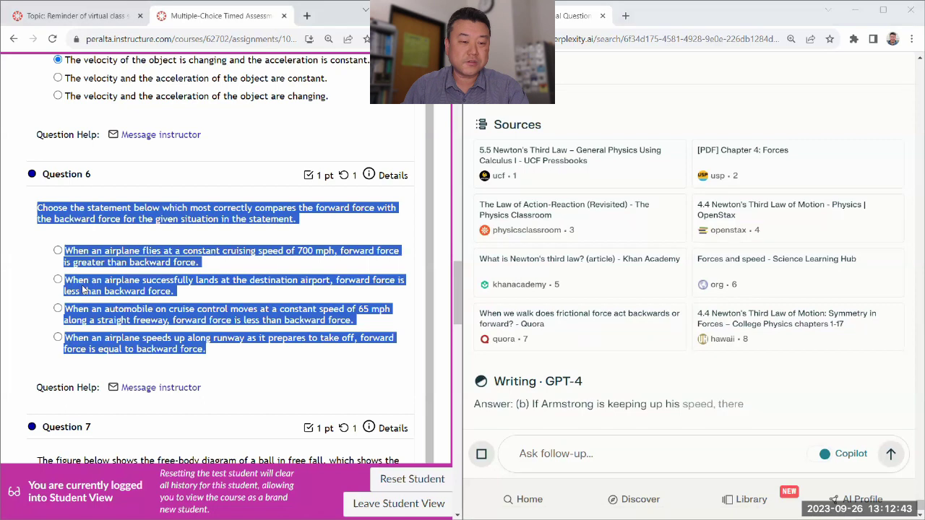
scroll(65, 245, down, 3)
drag(36, 216, 243, 352)
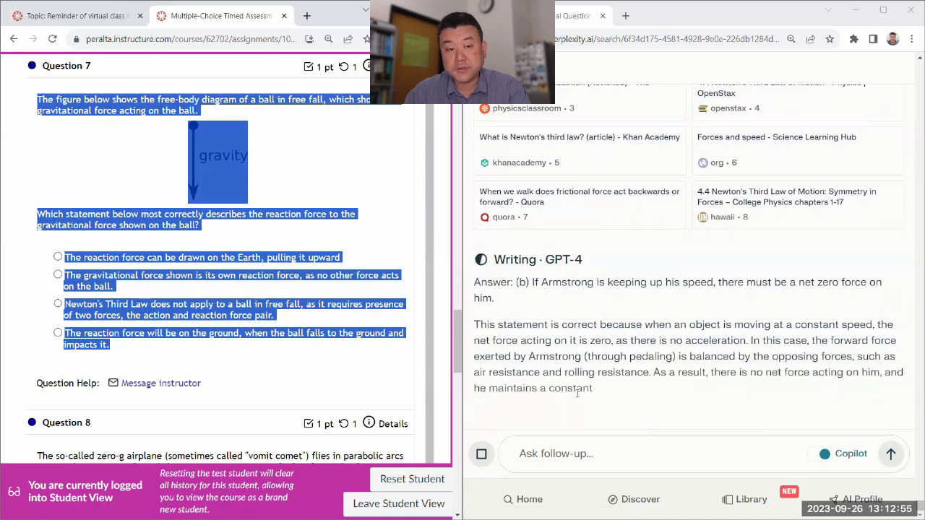
Paste Question 7 into Perplexity, letter each option (a)–(d), and submit it to GPT-4
click(549, 453)
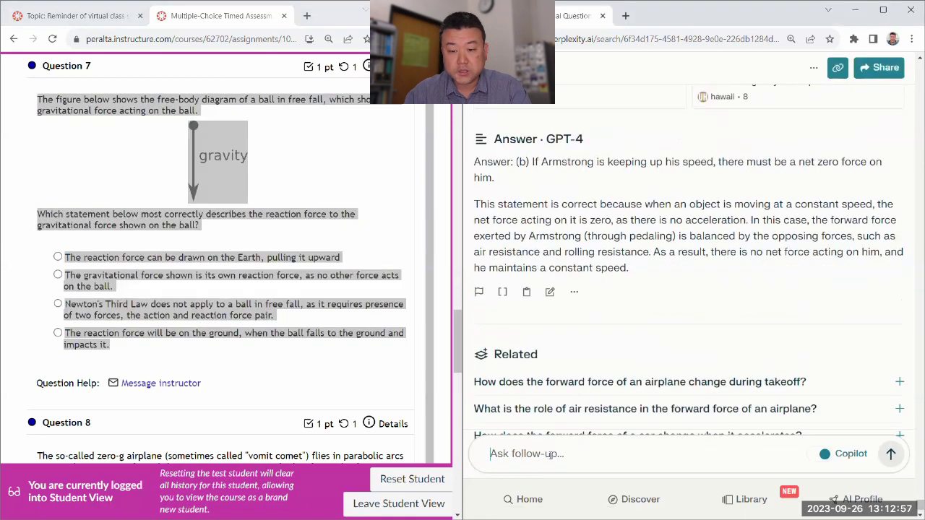
text(The figure below shows the free-body diagram of a ball in free fall, which shows the gravitational force acting on the ball.  Free-body diagram of the ball. Shows one arrow labeled gravity, pointed downward. Which statement below most correctly describes the reaction force to the gravitational force shown on the ball?  The reaction force can be drawn on the Earth, pulling it upward The gravitational force shown is its own reaction force, as no other force acts on the ball. Newton's Third Law does not apply to a ball in free fall, as it requires presence of two forces, the action and reaction force pair. The reaction force will be on the ground, when the ball falls to the ground and impacts it.)
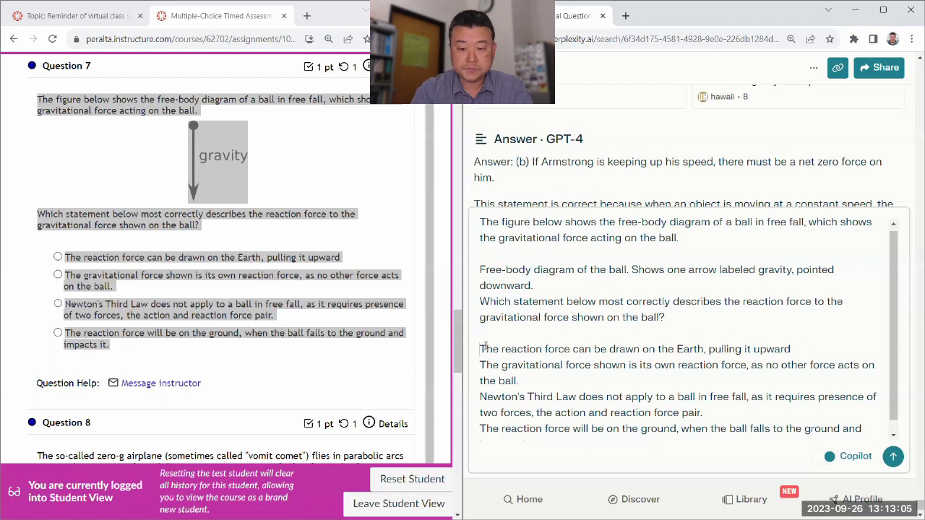
text((a))
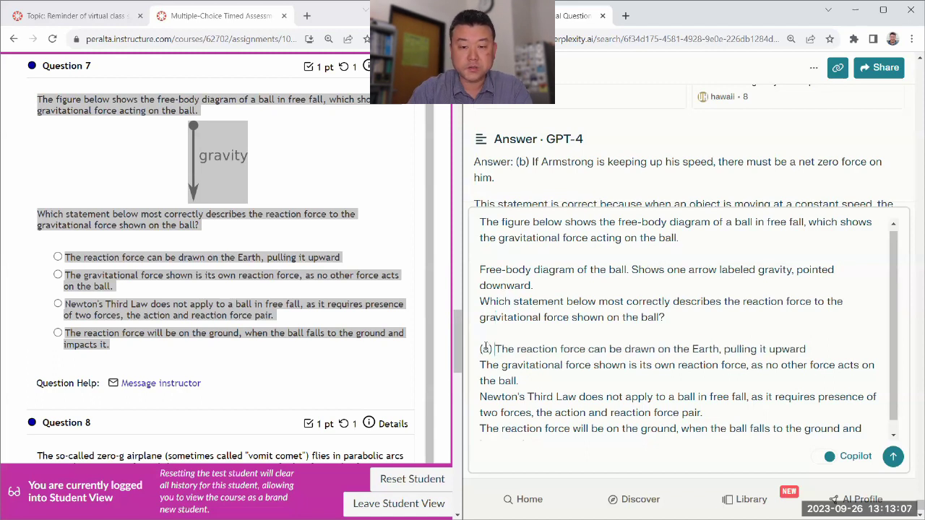
key(Down)
key(Home)
text((b))
key(Down)
key(Down)
key(Home)
text((c) )
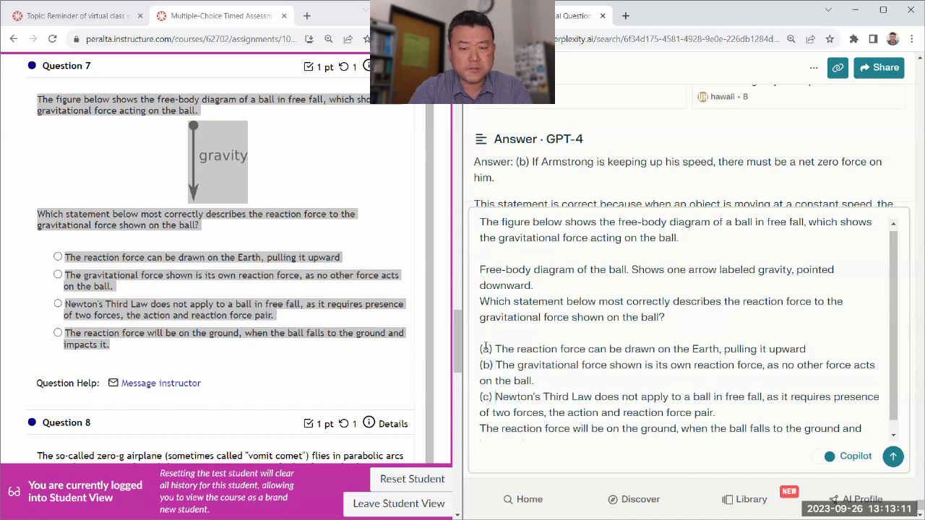
text((d)
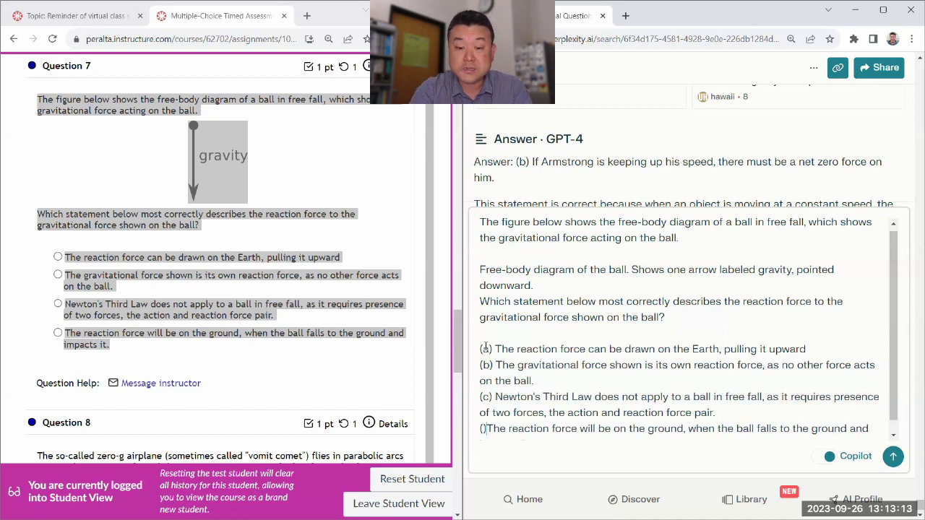
text())
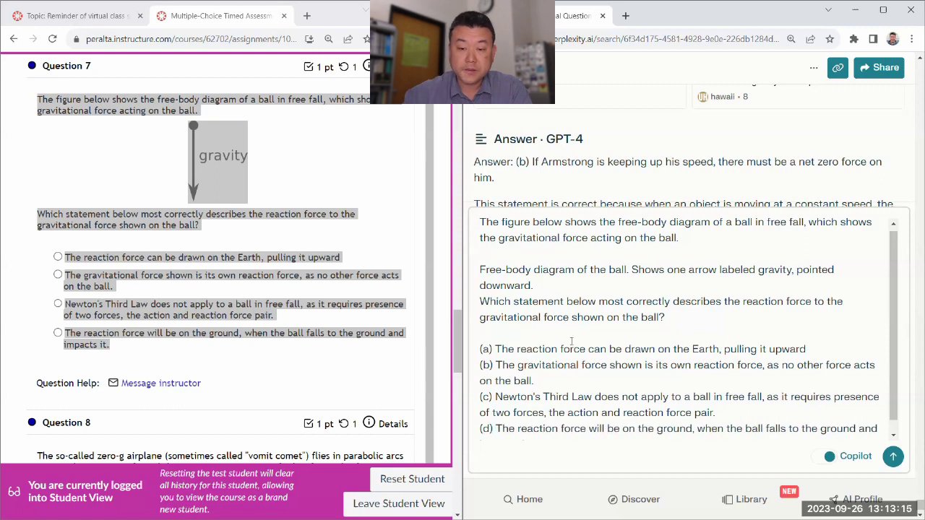
scroll(718, 394, down, 1)
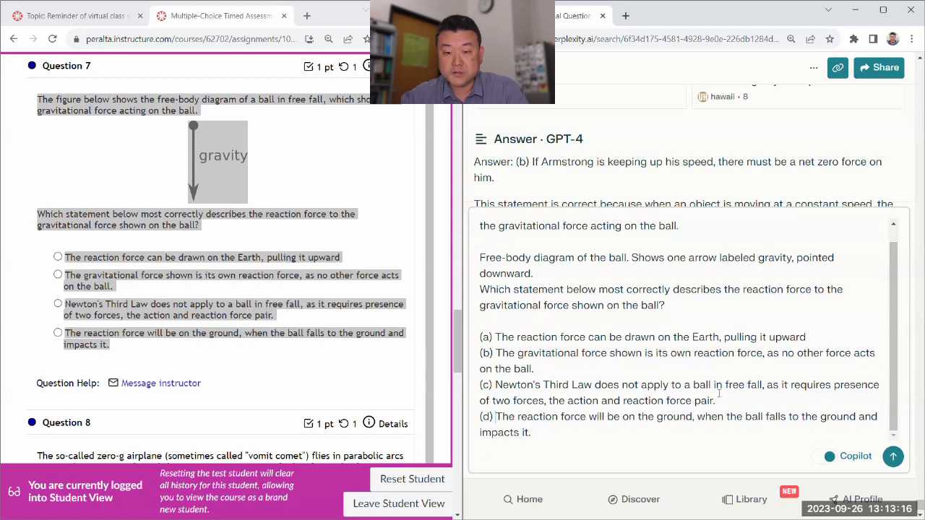
click(893, 455)
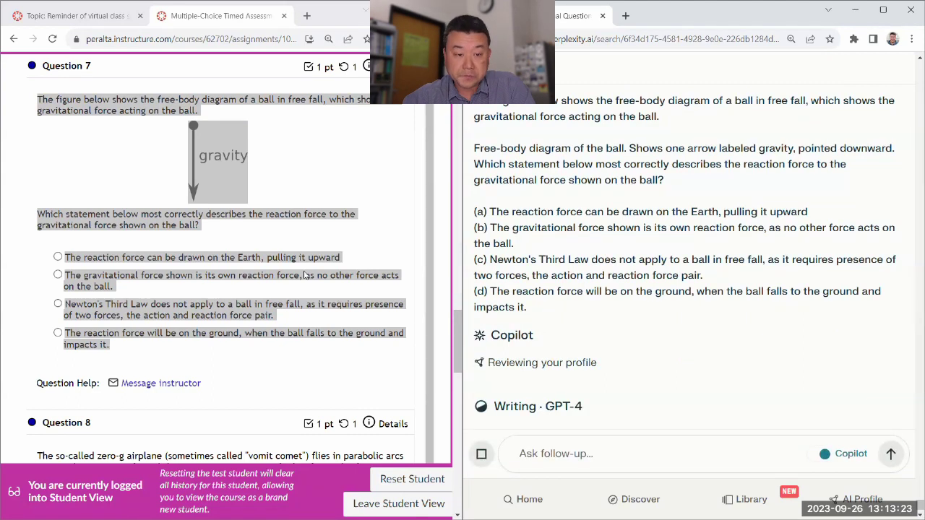
Back in the Canvas quiz, mark answer (a) for Question 7
click(288, 225)
scroll(246, 230, up, 6)
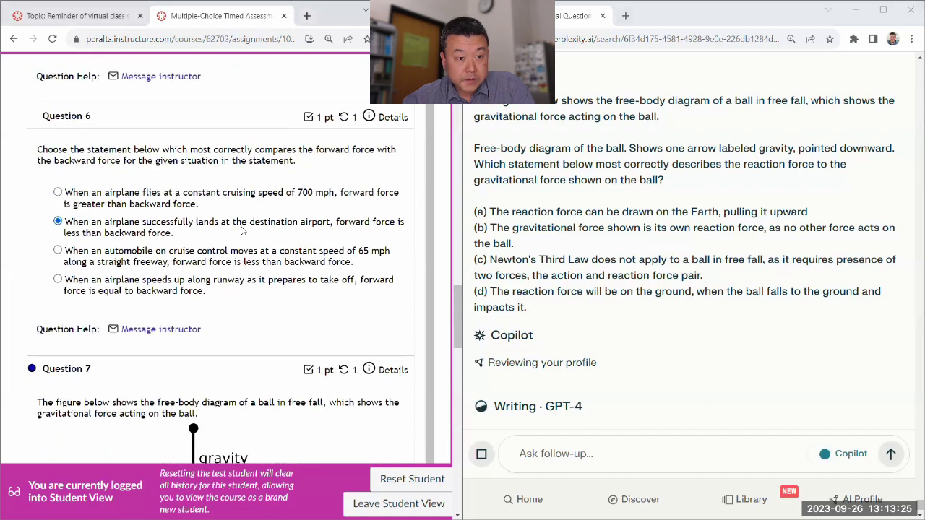
scroll(240, 232, down, 3)
scroll(241, 233, down, 3)
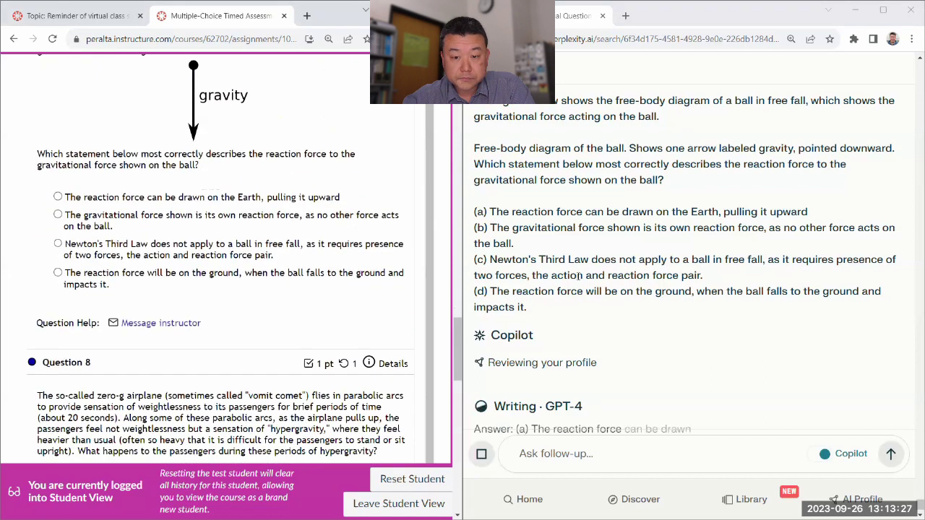
click(120, 198)
Copy Question 8 on zero-g hypergravity and its four options into Perplexity's follow-up box
scroll(99, 233, down, 3)
drag(252, 382, 251, 410)
key(ctrl+c)
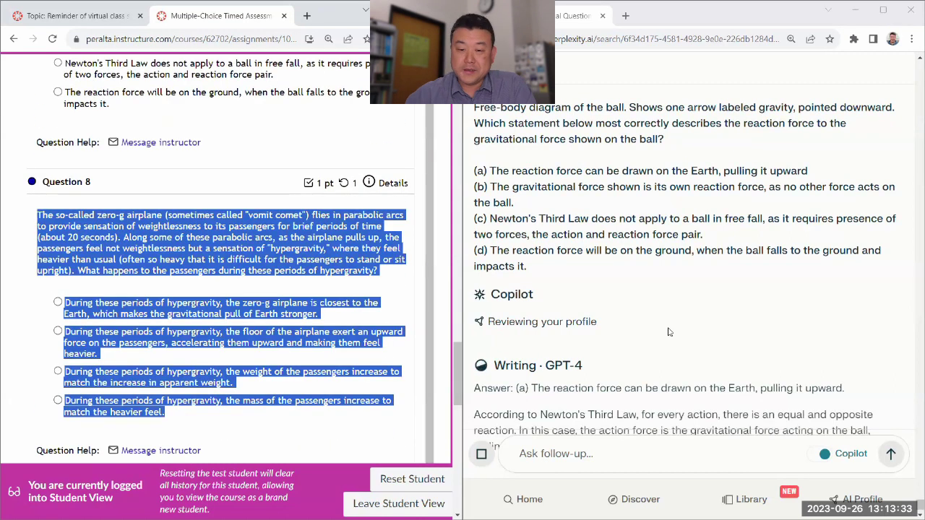
click(600, 453)
key(ctrl+v)
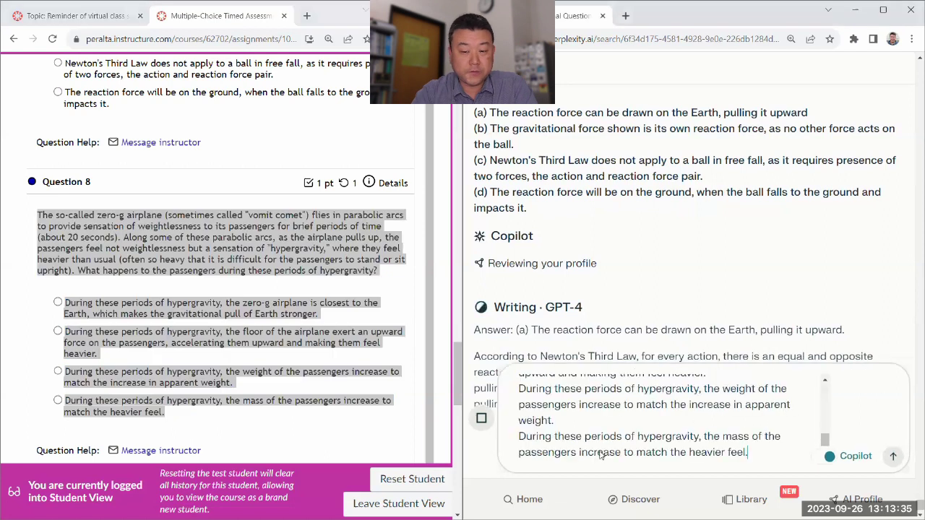
scroll(558, 312, up, 2)
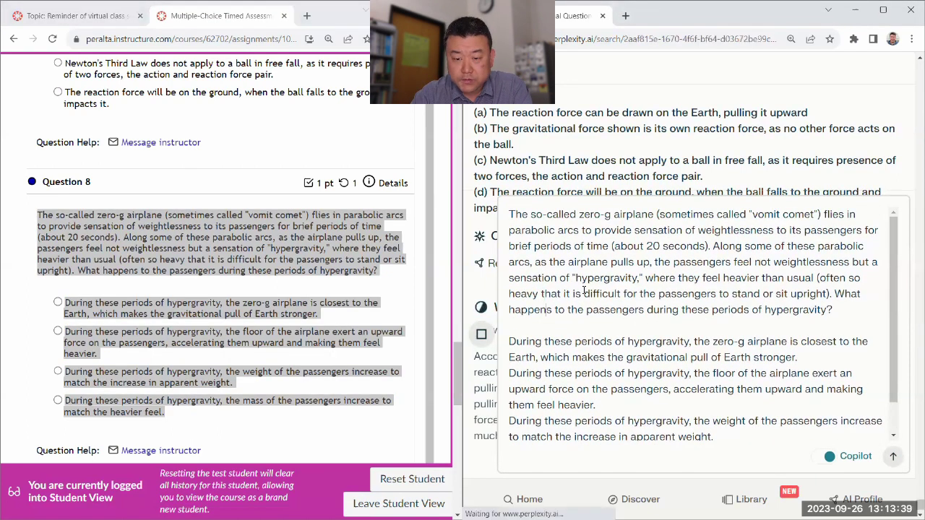
Label the pasted options (a)–(d) and submit Question 8 to GPT-4, skipping source selection
text((a))
key(Home)
text((b))
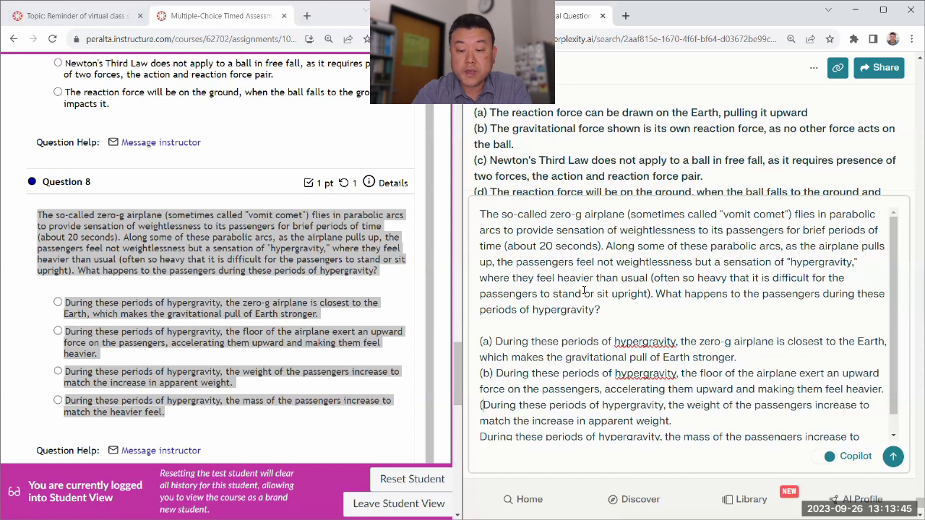
text(c))
key(Down)
key(Home)
text((d))
scroll(650, 304, down, 5)
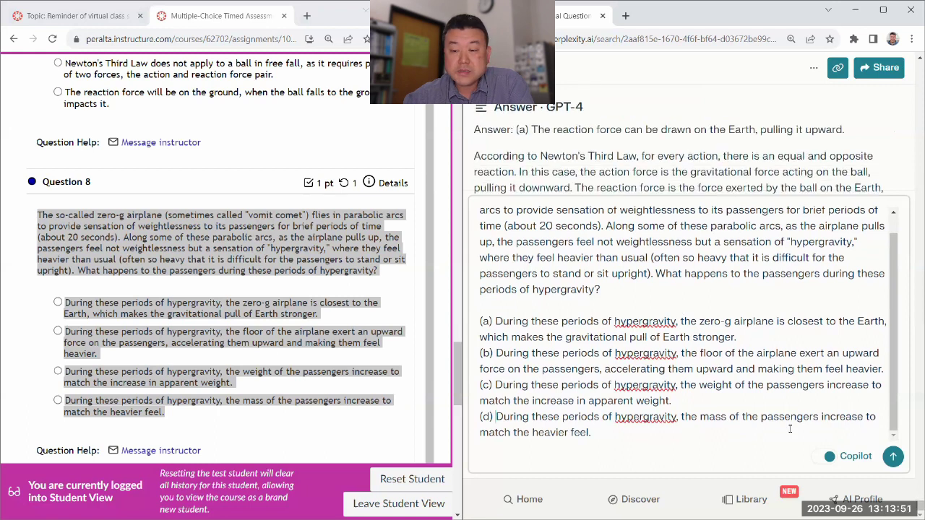
click(893, 456)
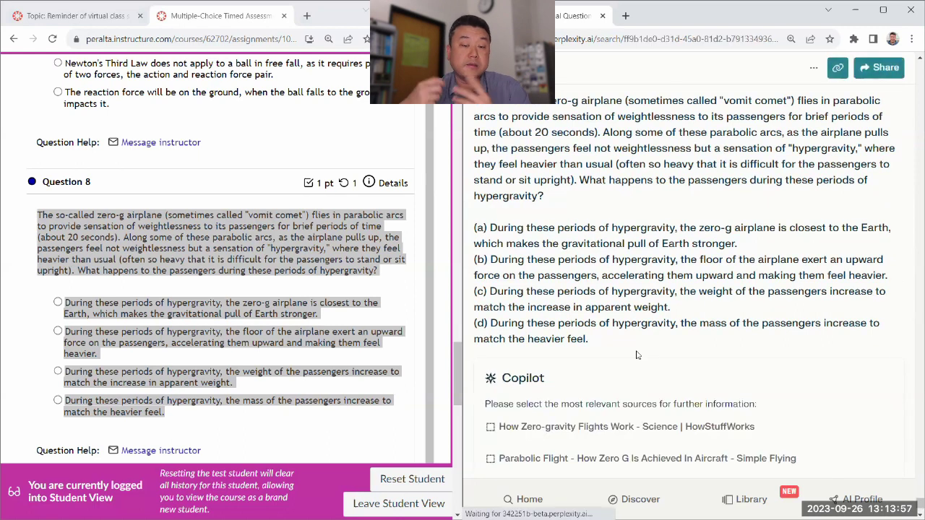
click(556, 385)
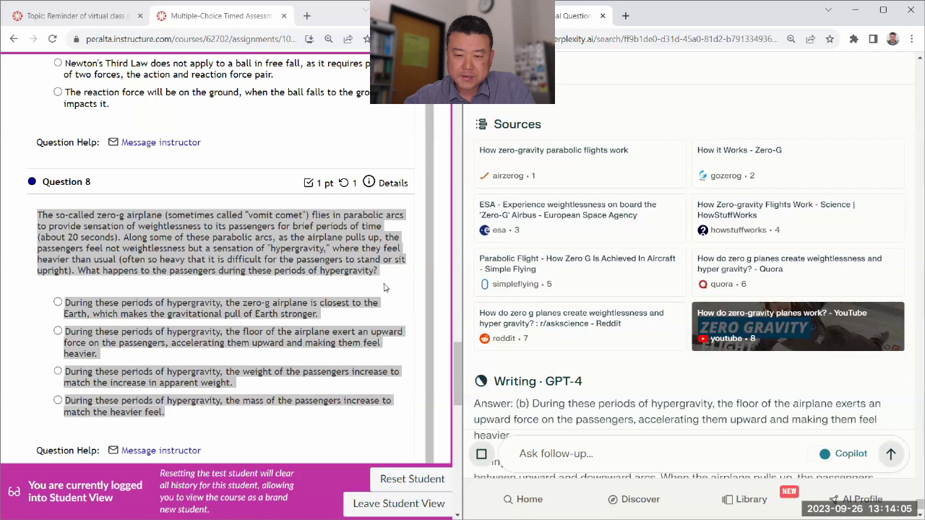
Mark (b) for Question 8, then select Question 9's centripetal force text and options
click(193, 325)
scroll(193, 323, down, 5)
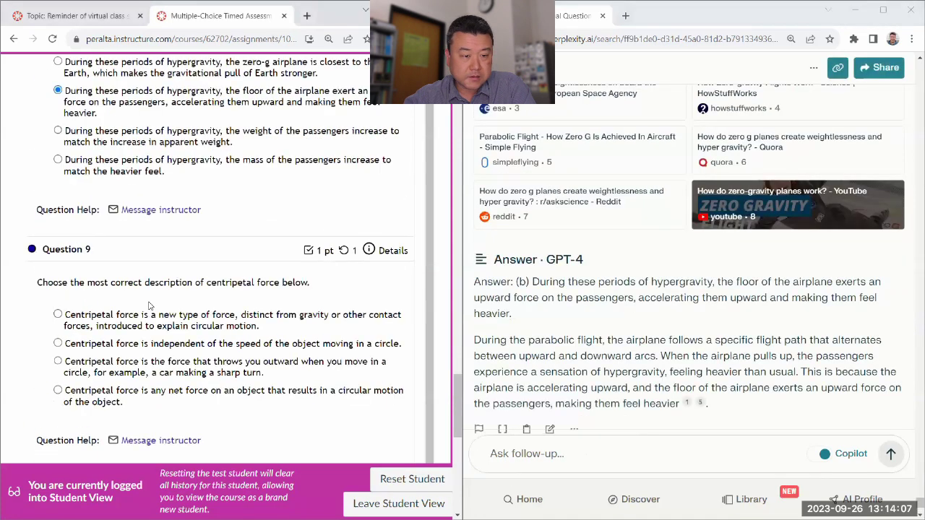
drag(36, 161, 401, 285)
key(ctrl+c)
scroll(543, 376, down, 2)
scroll(543, 375, down, 1)
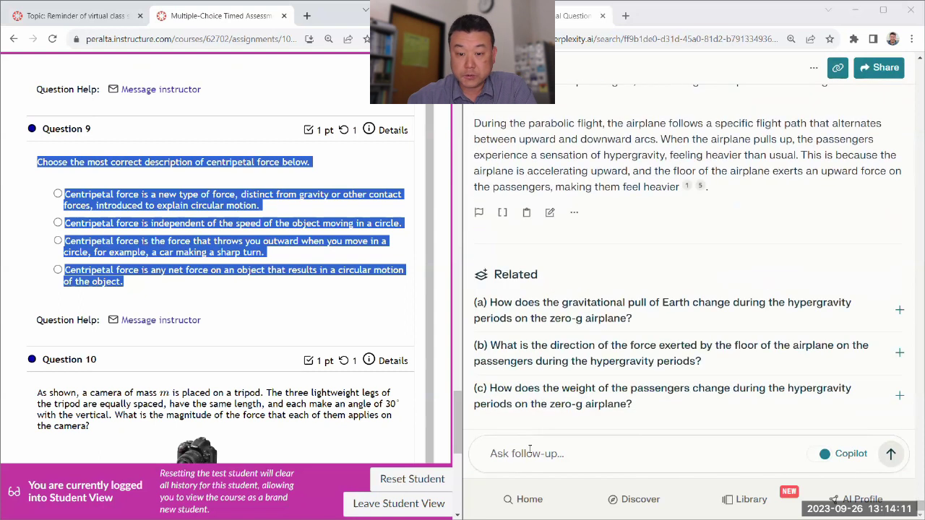
Paste Question 9 into Perplexity with labels (a) (b) (c) (d) and send it
click(530, 453)
key(ctrl+v)
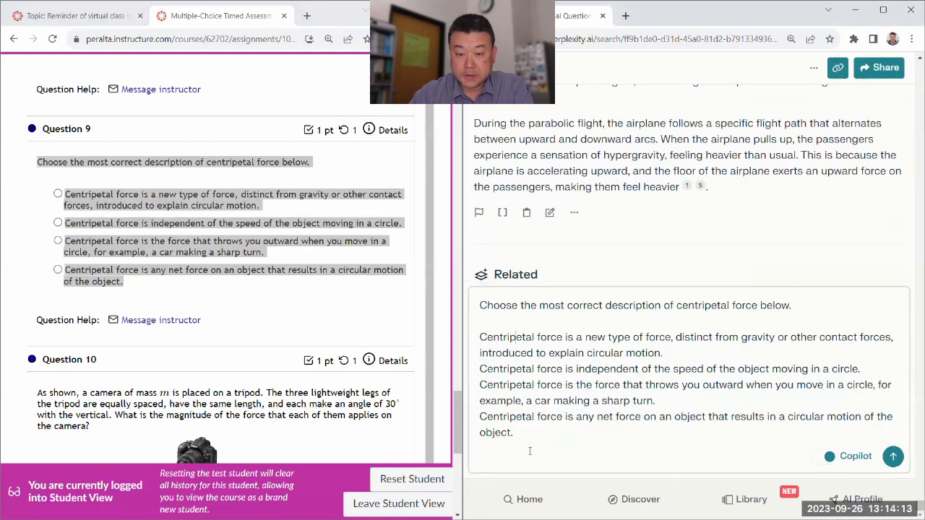
text((a) )
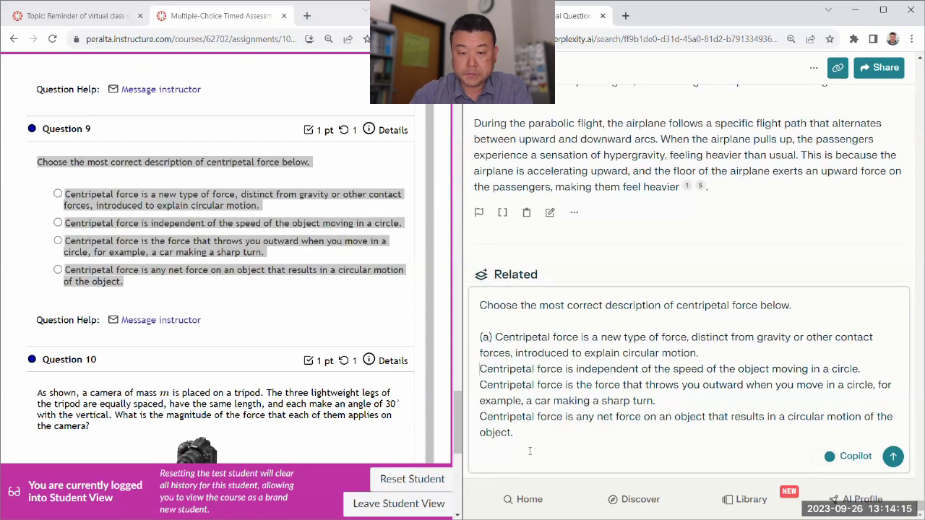
text((b) )
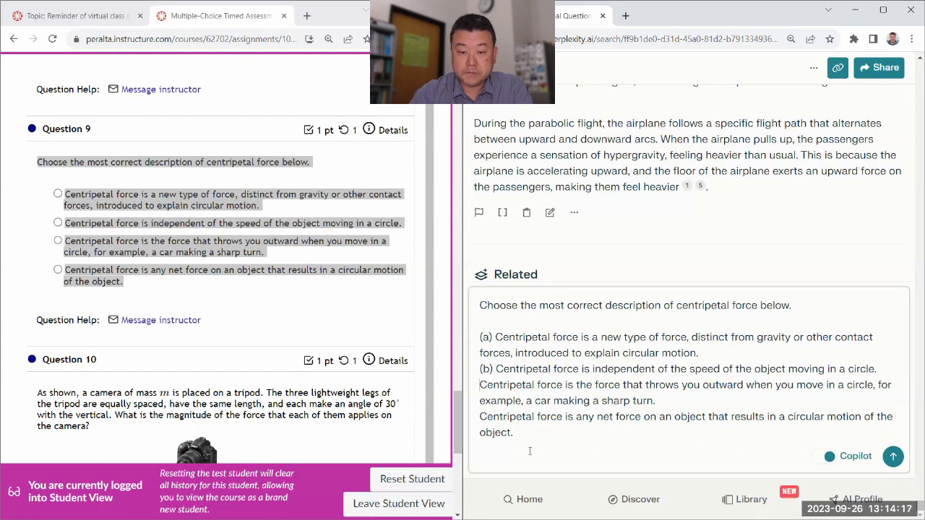
text((c) )
text((d))
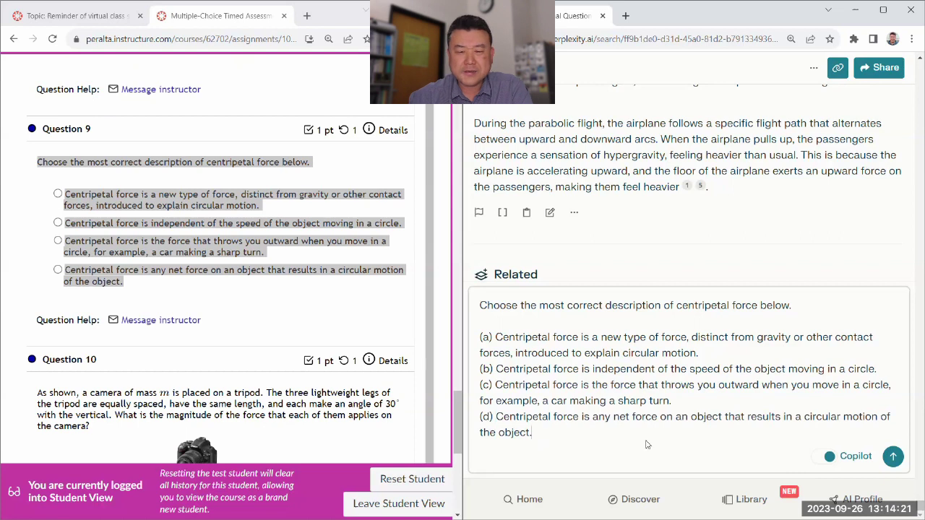
click(892, 456)
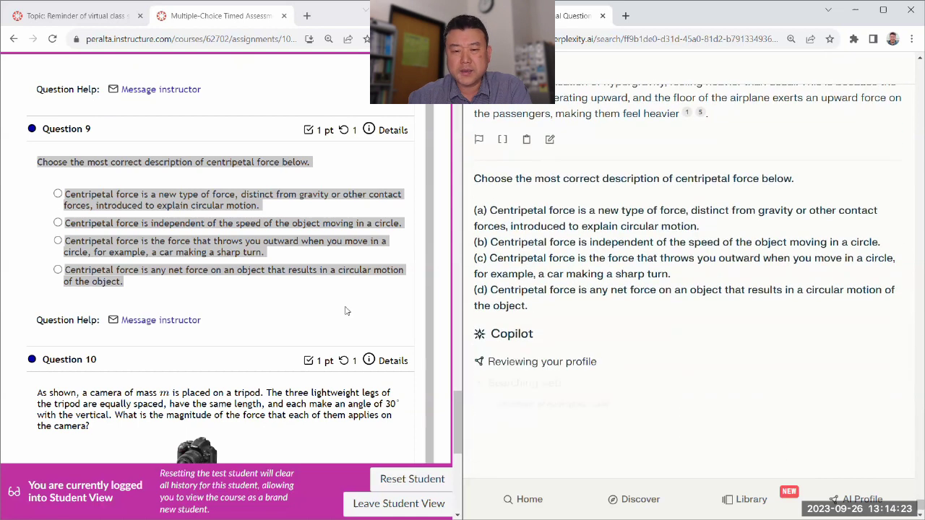
click(144, 303)
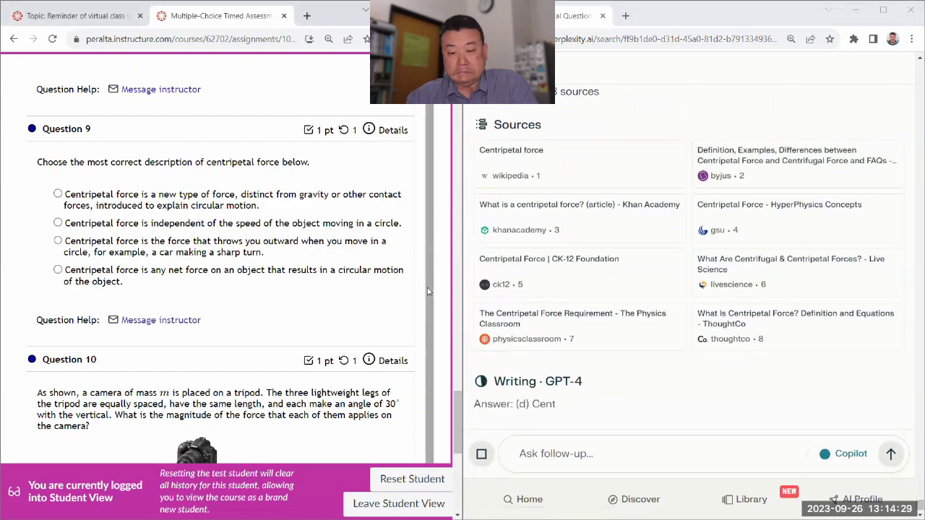
Mark the 'any net force' description for Question 9 and select Question 10's tripod problem
click(180, 269)
scroll(148, 289, down, 3)
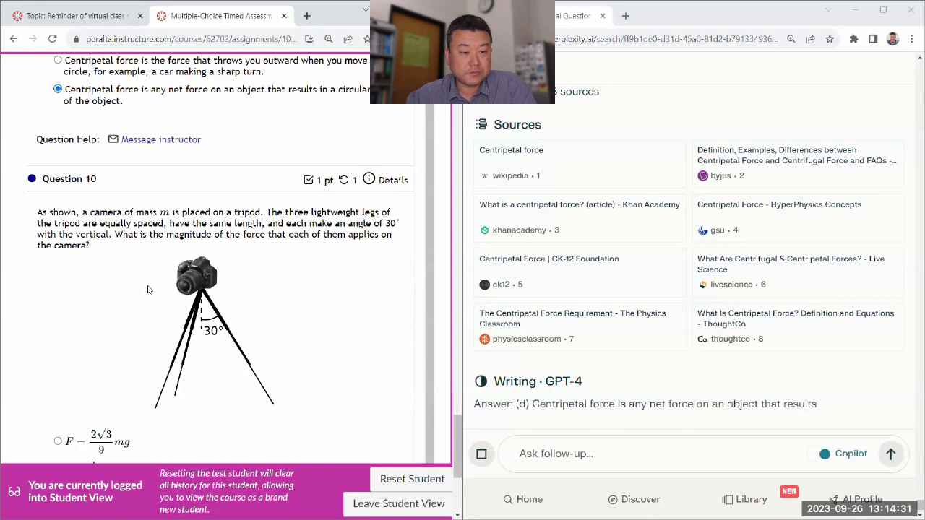
scroll(147, 289, down, 2)
drag(38, 88, 131, 250)
key(ctrl+c)
scroll(131, 249, down, 1)
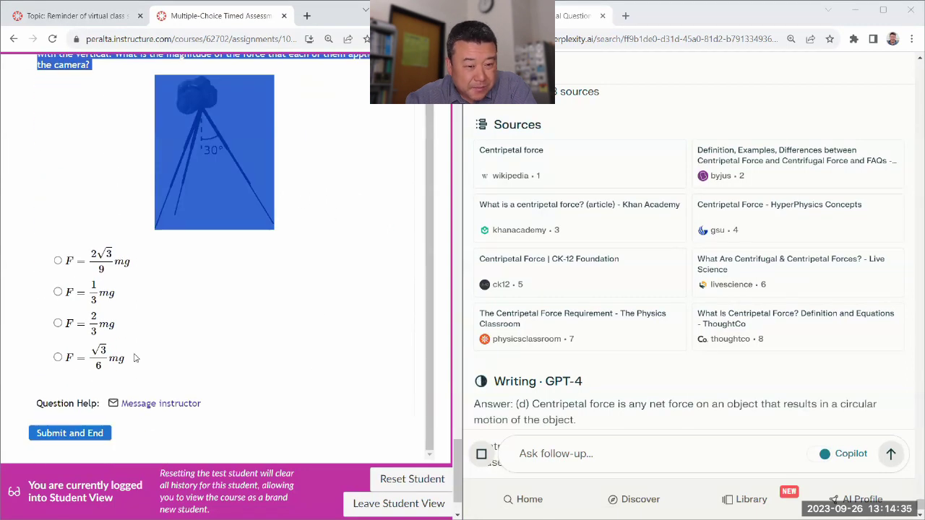
scroll(322, 313, up, 3)
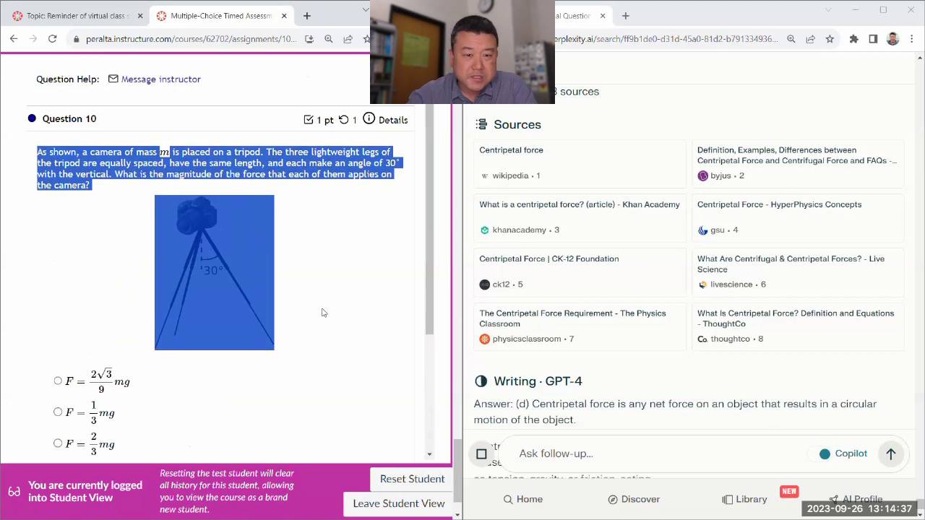
scroll(323, 312, down, 2)
scroll(607, 360, down, 2)
Paste the tripod question into the follow-up box and rejoin the line broken after 'mass m'
click(552, 454)
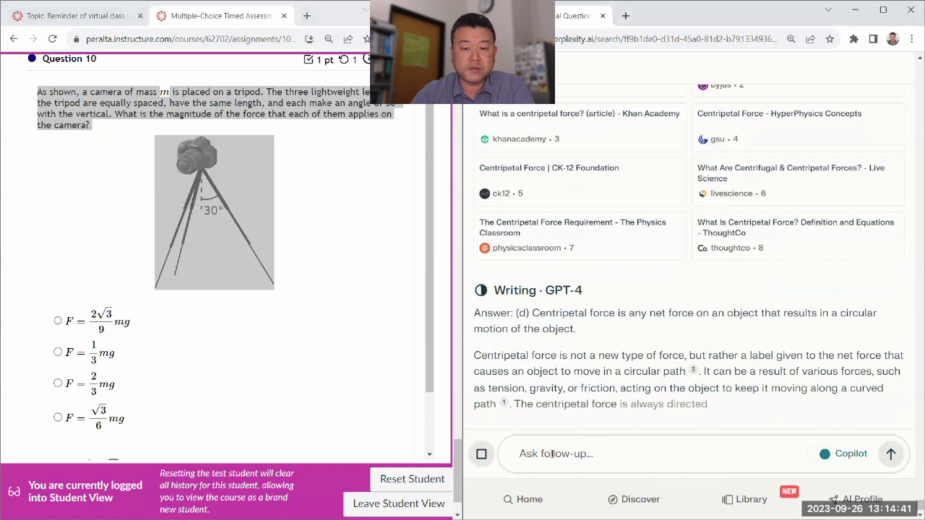
key(ctrl+v)
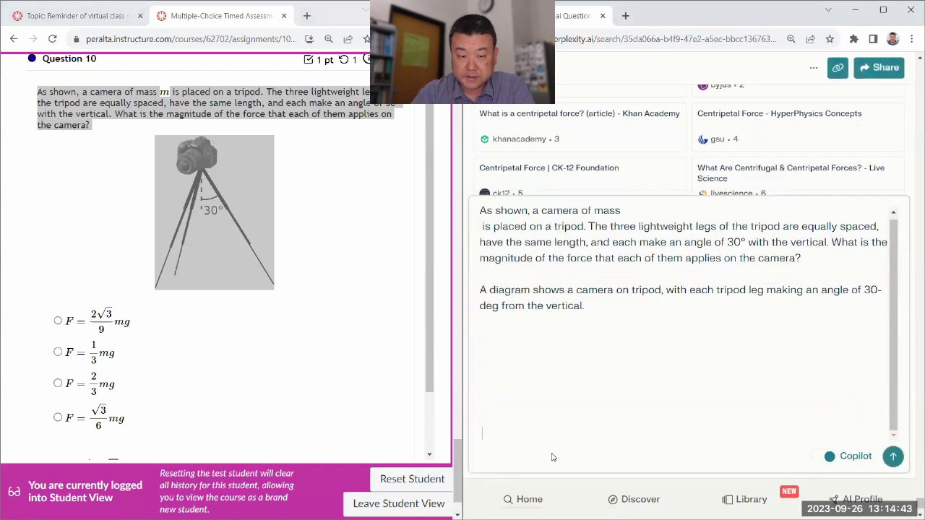
key(BackSpace)
key(BackSpace)
key(BackSpace)
key(BackSpace)
key(BackSpace)
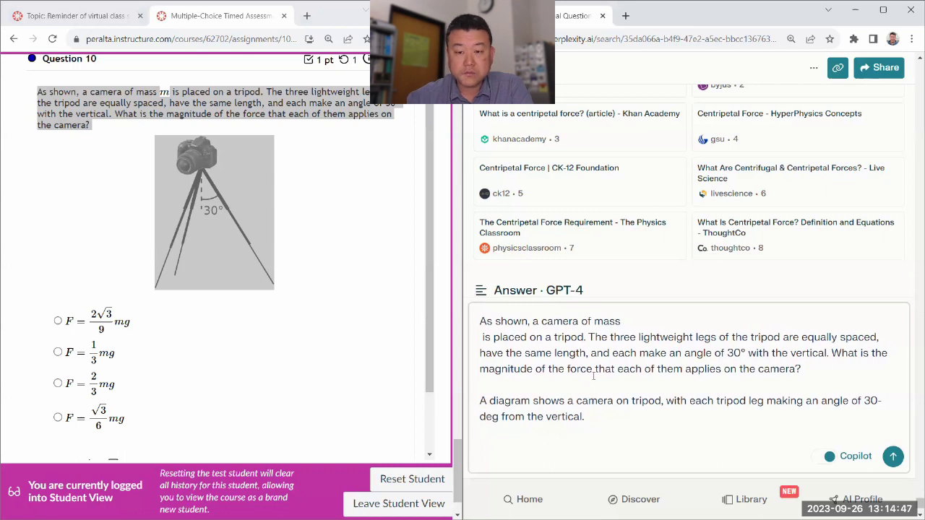
key(shift+Return)
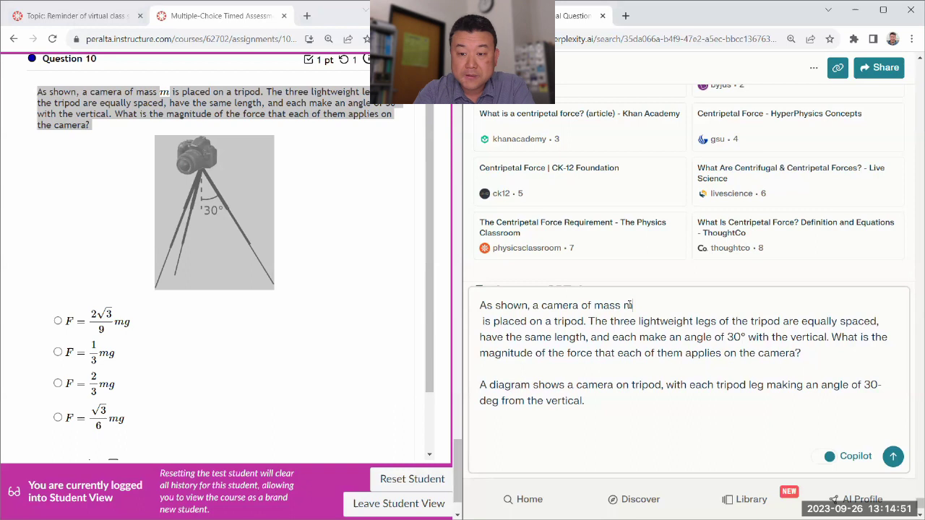
text(m)
key(Delete)
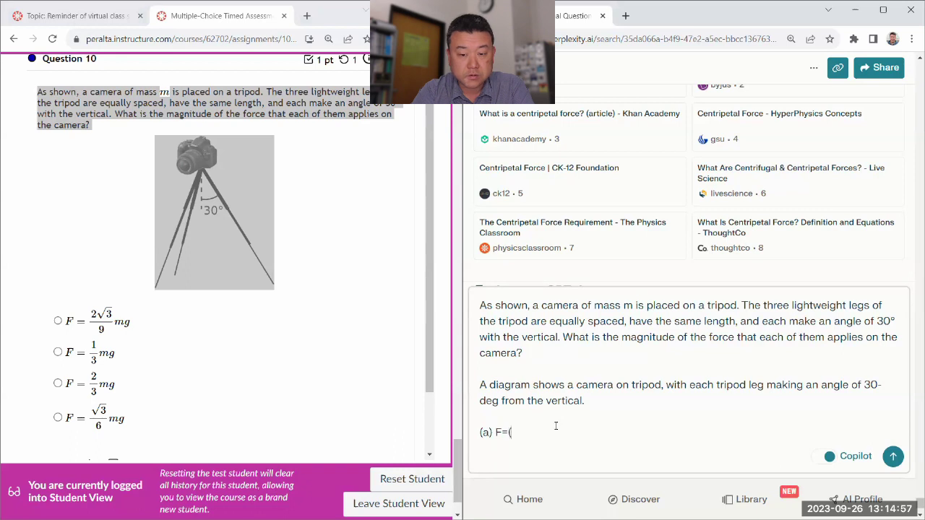
Type force options (a) 2√3/9·mg, (b) 1/3·mg, (c) 2/3·mg, (d) √3/6·mg
text(*sqrt(3))
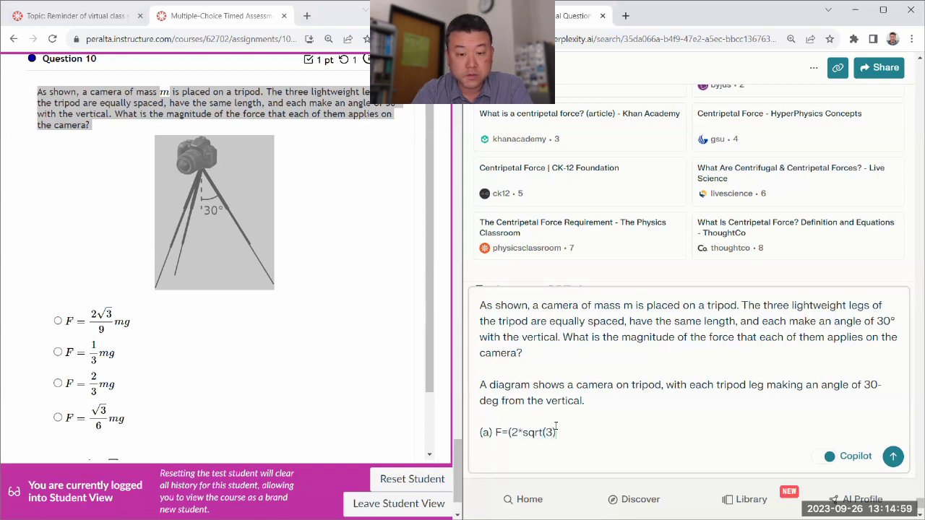
text()/9)
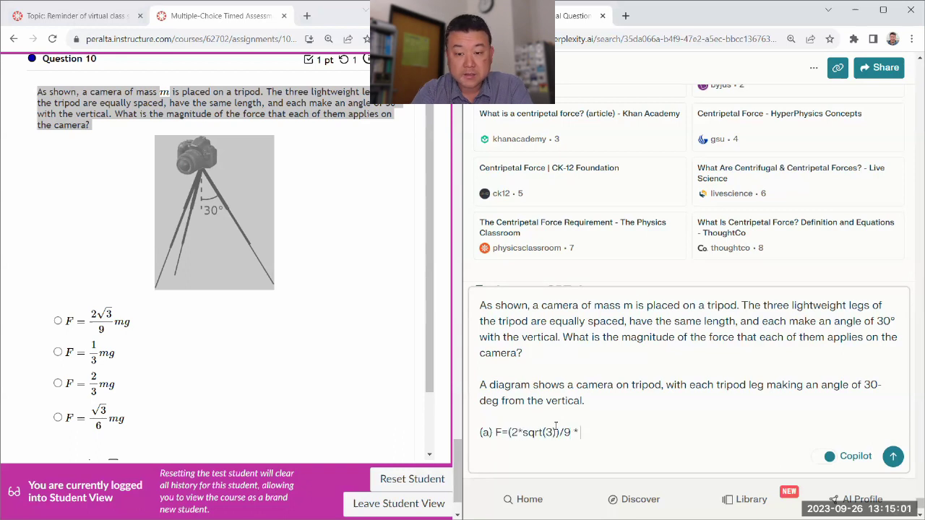
text( * m*g)
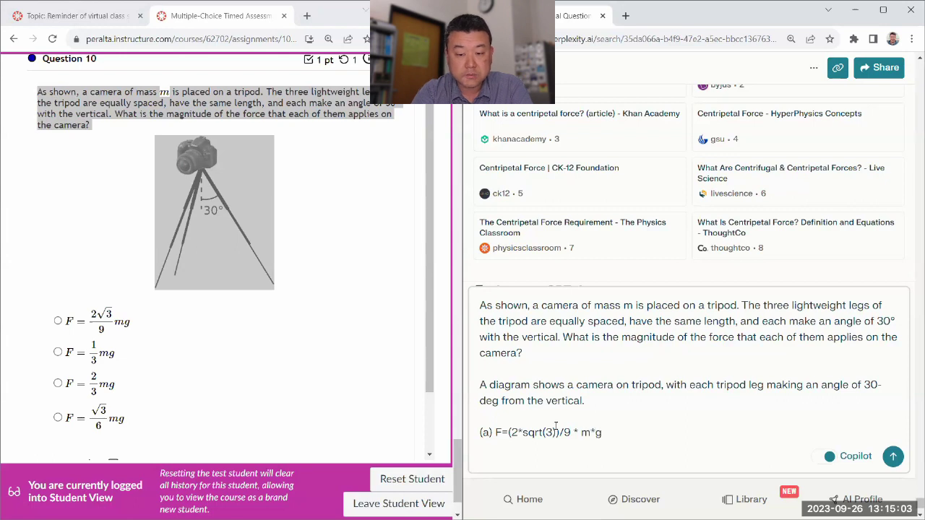
key(shift+Return)
text((b) F)
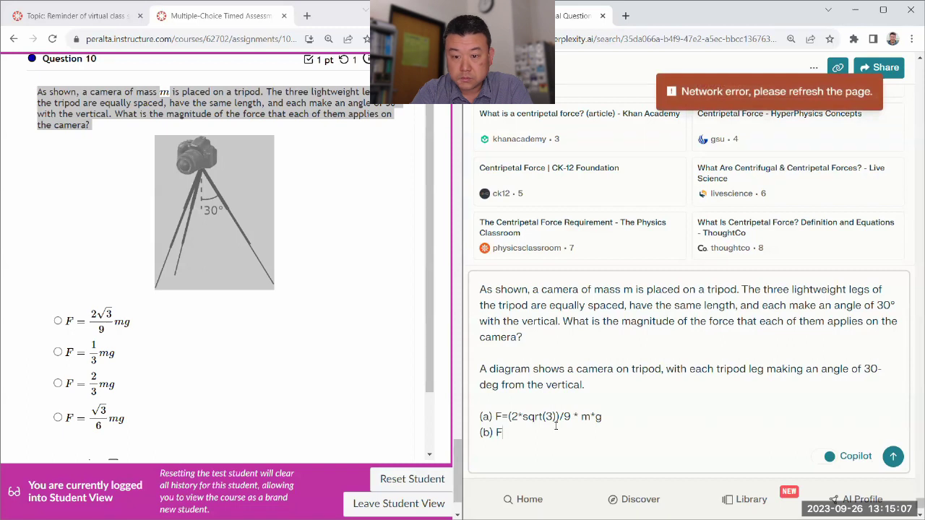
text( =(1/3)*m*g)
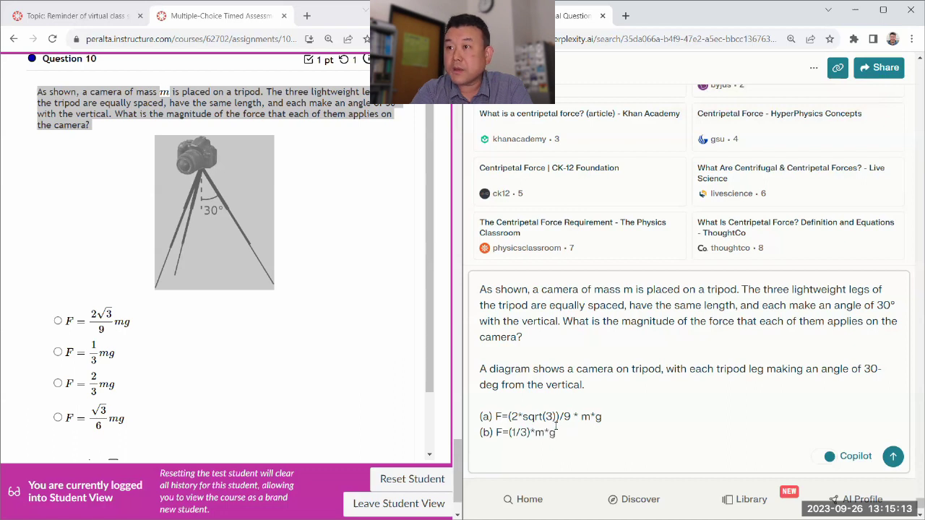
key(shift+Return)
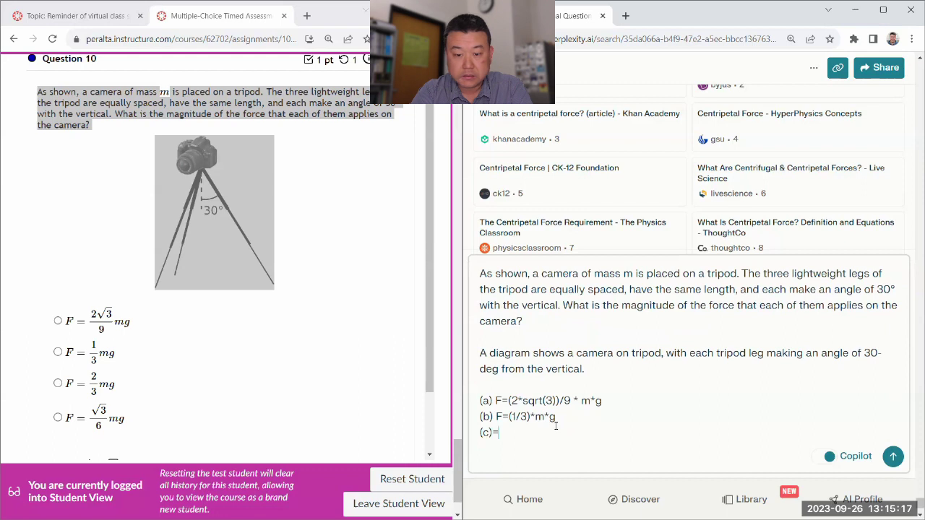
text((c) F=)
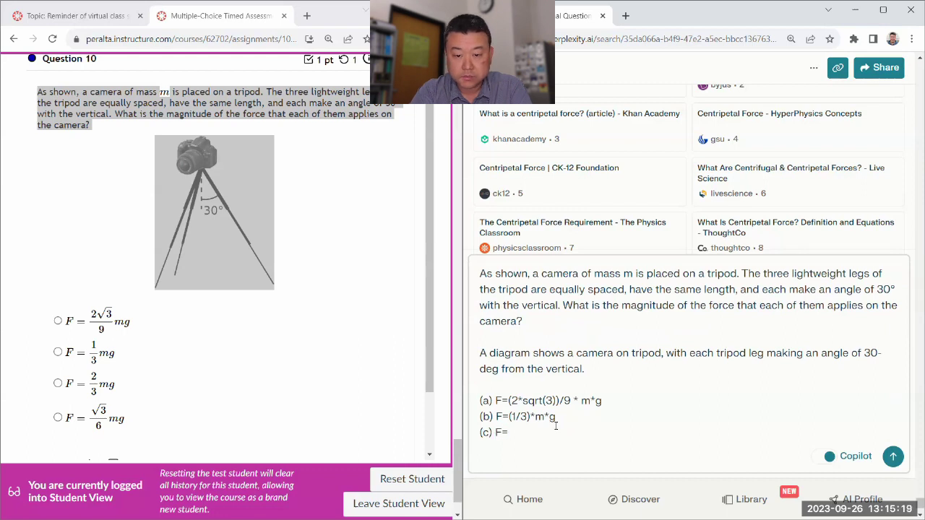
text((2/3)*m*g)
key(shift+Return)
text((d) F=sqrt(3)/6*m*)
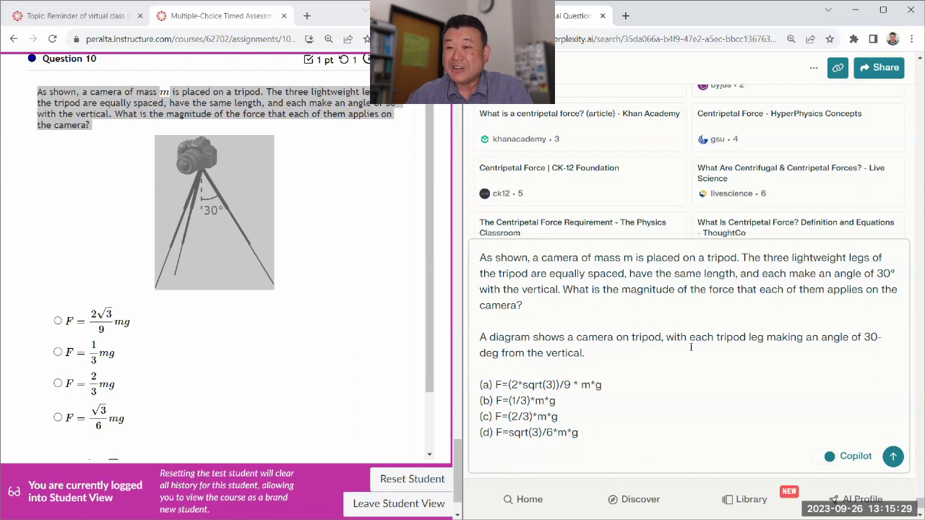
key(ctrl+a)
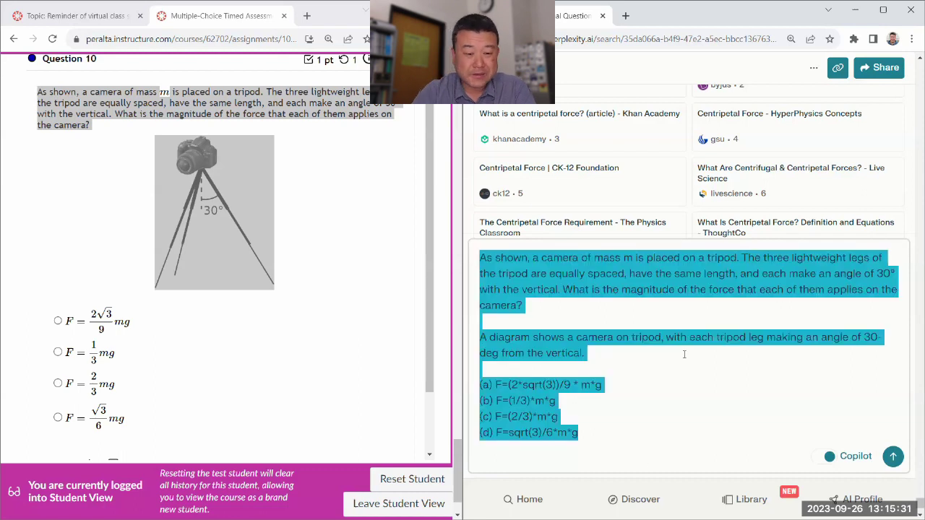
Submit the tripod question to Perplexity, skipping Copilot's clarifying prompt
scroll(370, 325, down, 3)
scroll(371, 325, up, 3)
click(808, 466)
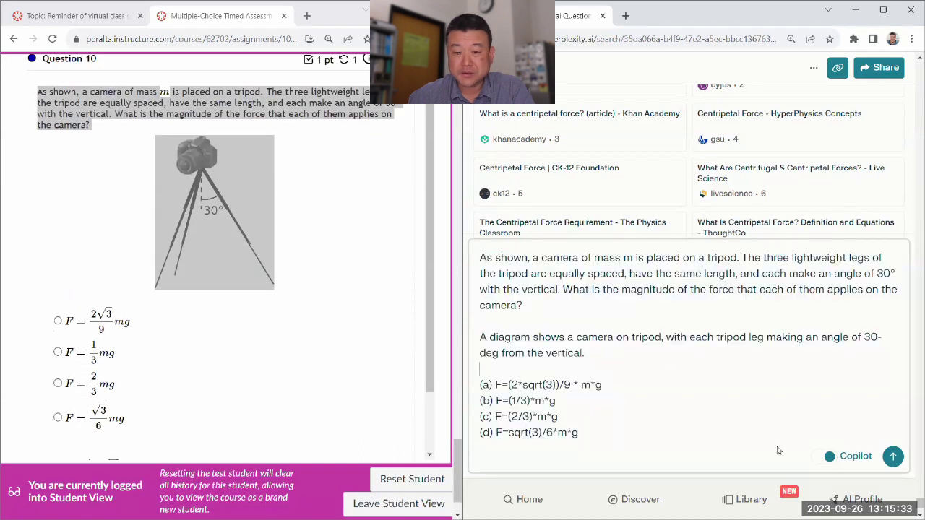
click(892, 456)
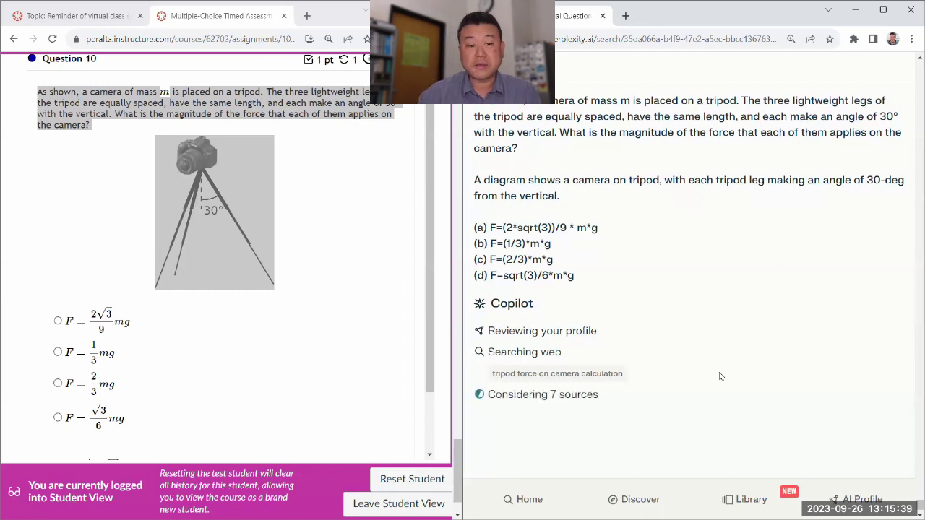
click(555, 428)
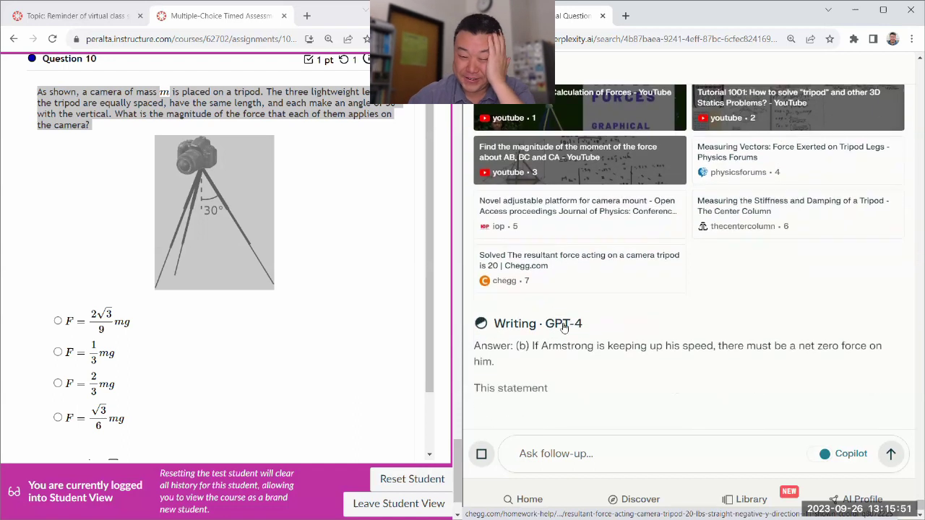
Choose F = 1/3 mg as the answer to Question 10
click(57, 351)
scroll(326, 330, down, 1)
click(392, 383)
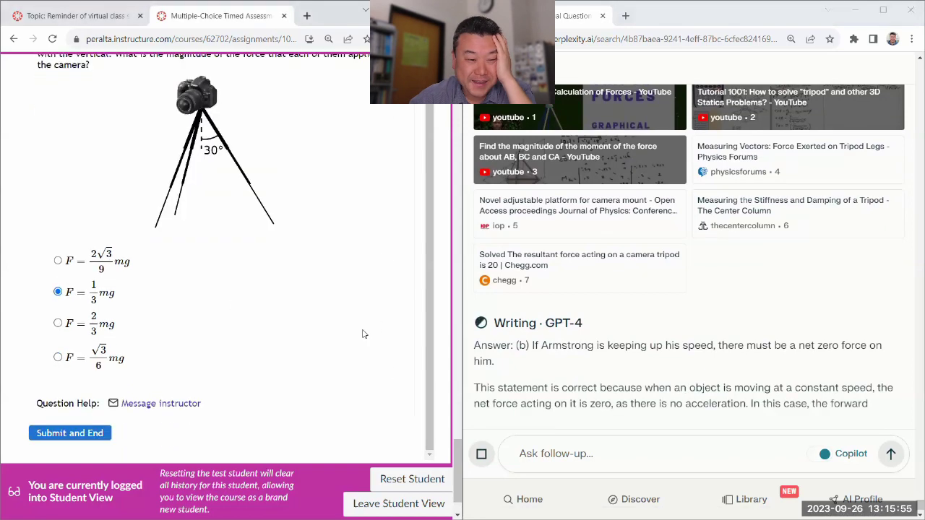
scroll(361, 332, up, 8)
scroll(345, 285, up, 20)
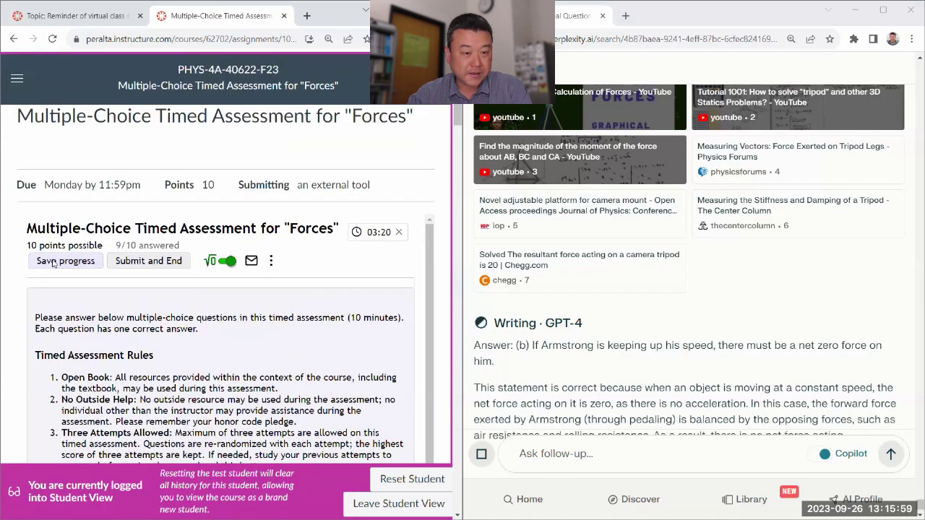
scroll(286, 266, down, 2)
scroll(286, 267, up, 2)
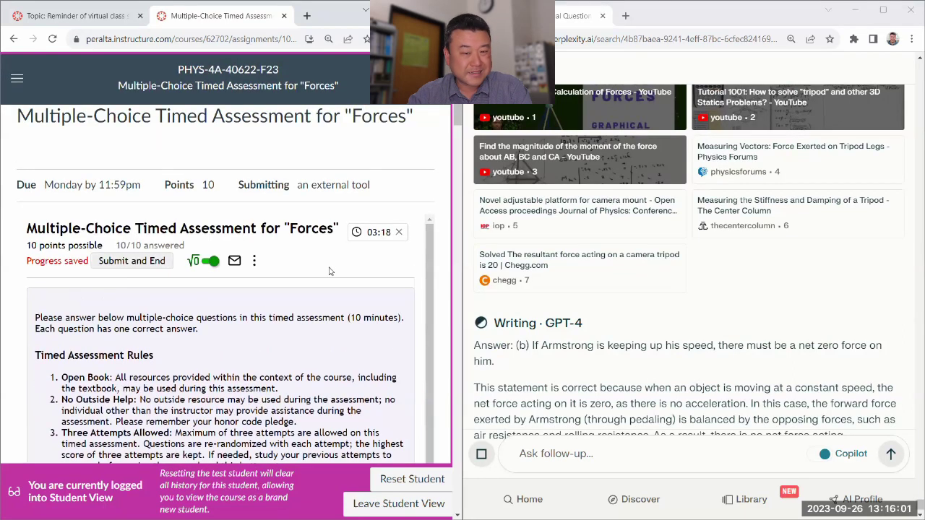
scroll(329, 271, down, 2)
scroll(330, 270, down, 3)
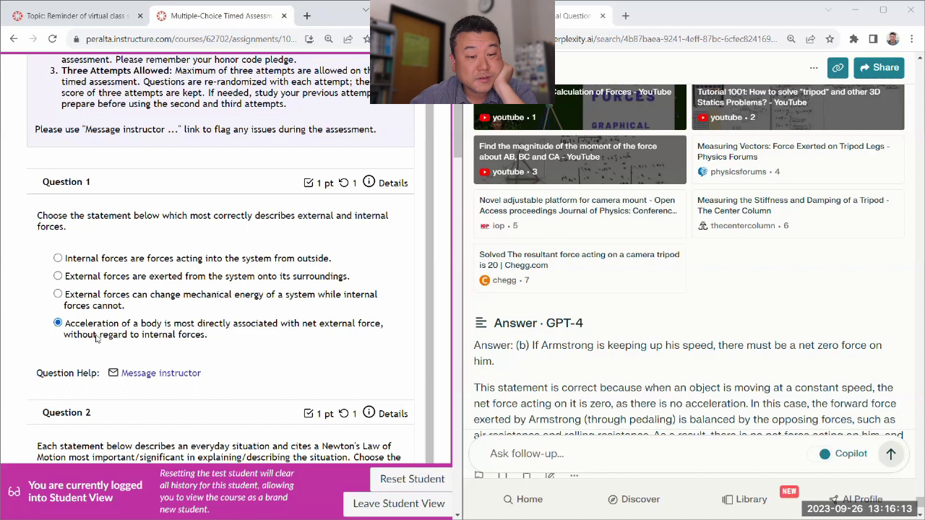
scroll(128, 338, down, 3)
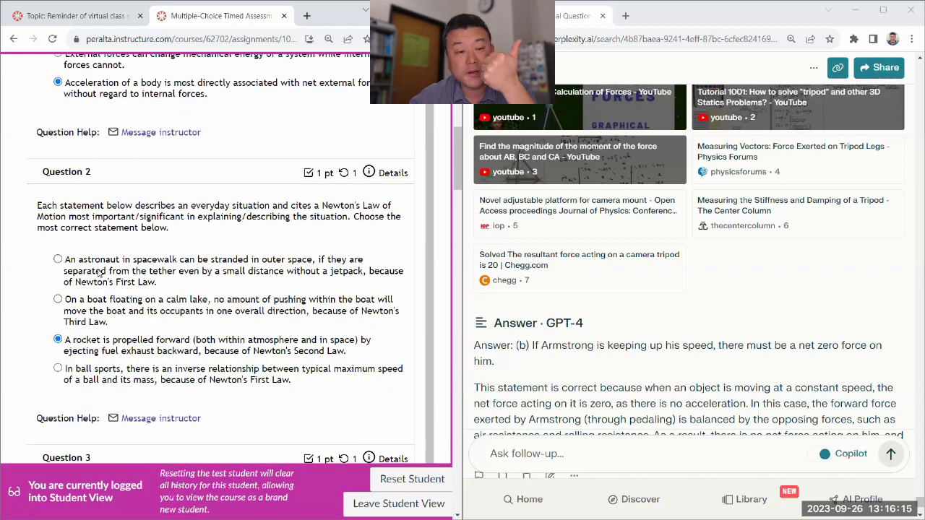
scroll(81, 274, down, 1)
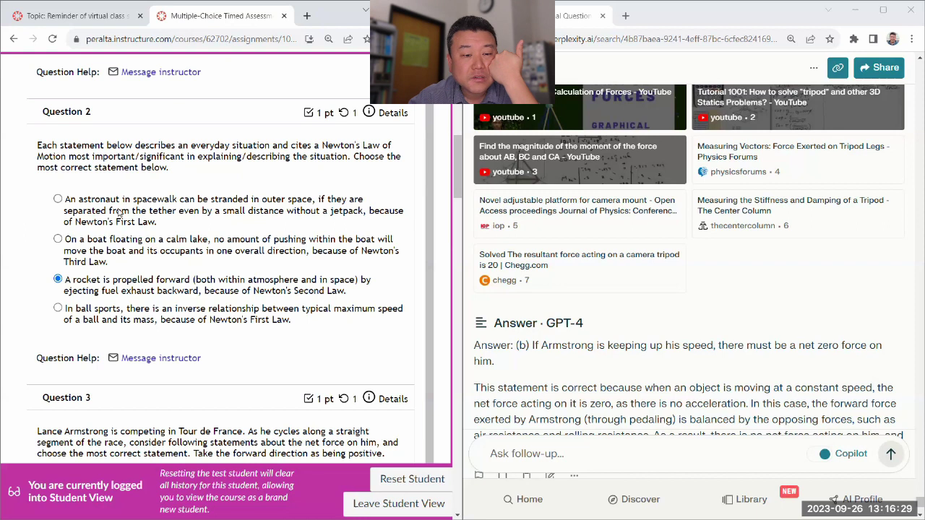
scroll(119, 212, down, 4)
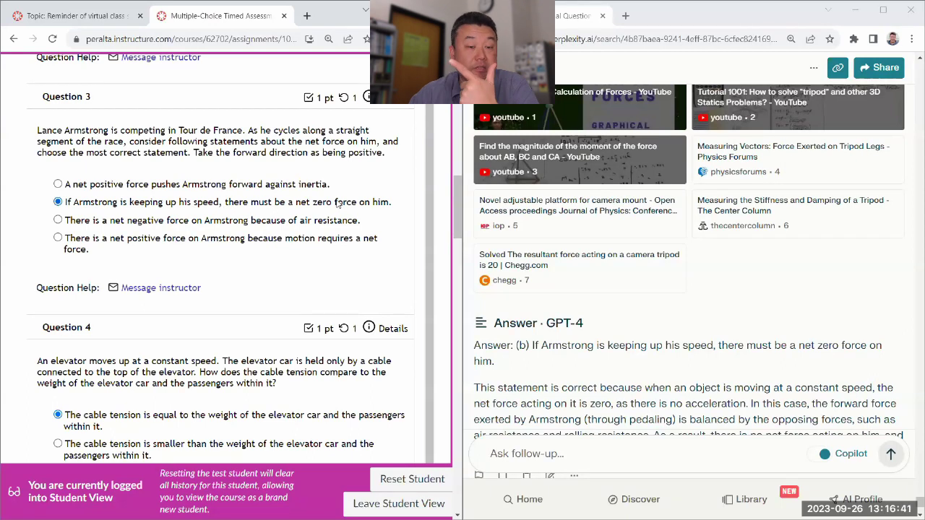
scroll(217, 188, down, 3)
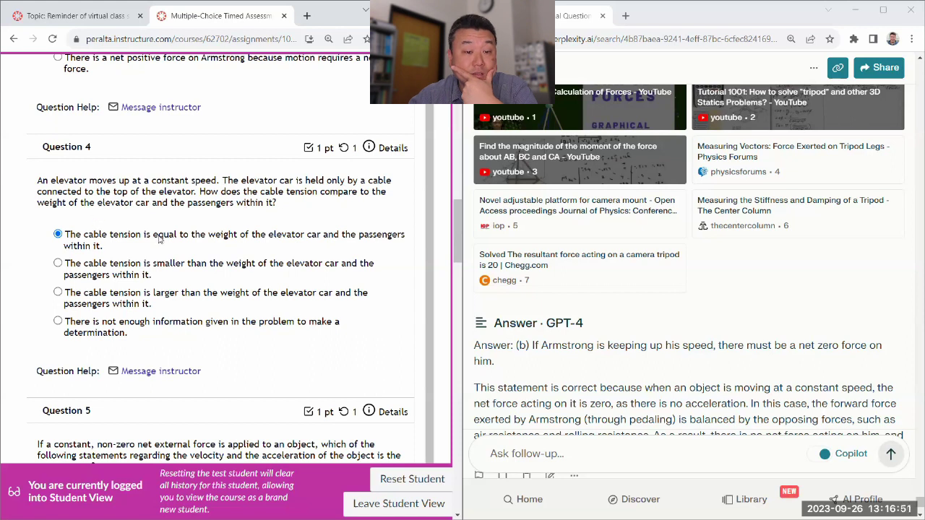
scroll(160, 240, down, 3)
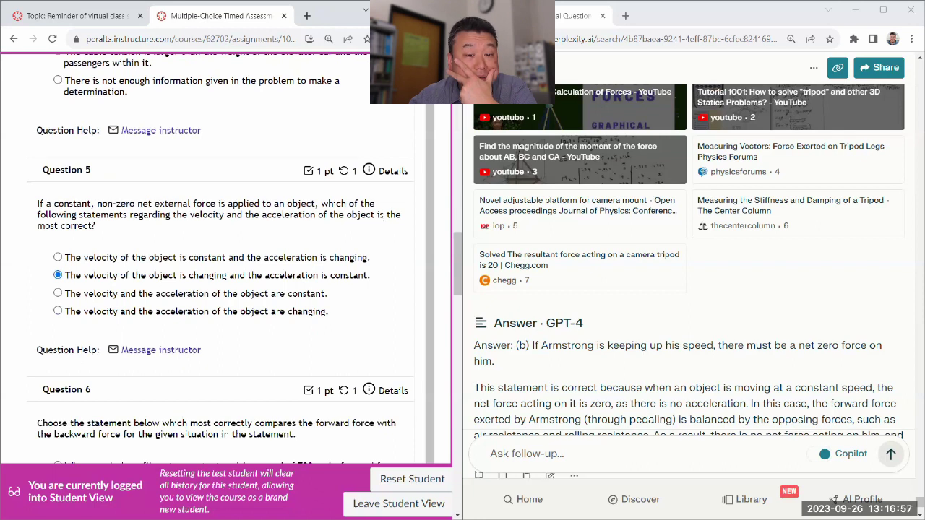
scroll(68, 220, down, 1)
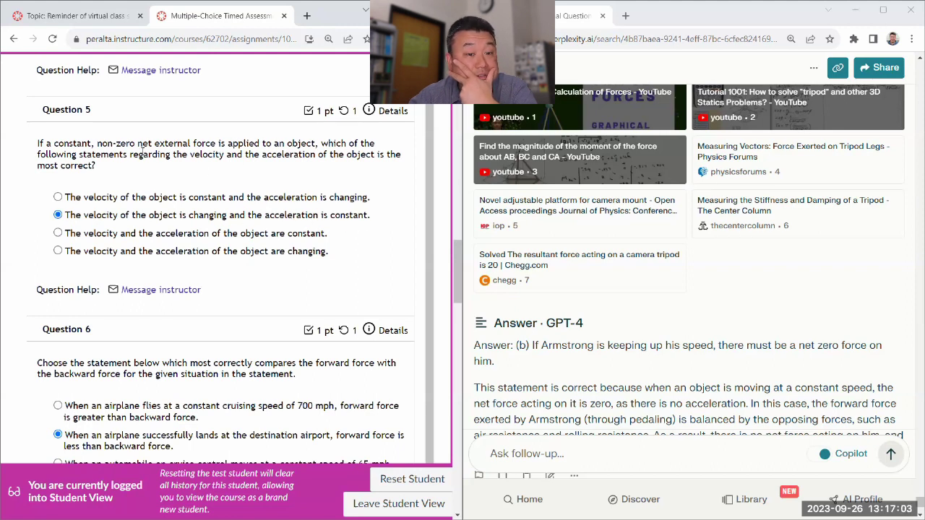
double_click(72, 143)
click(150, 143)
scroll(166, 158, down, 3)
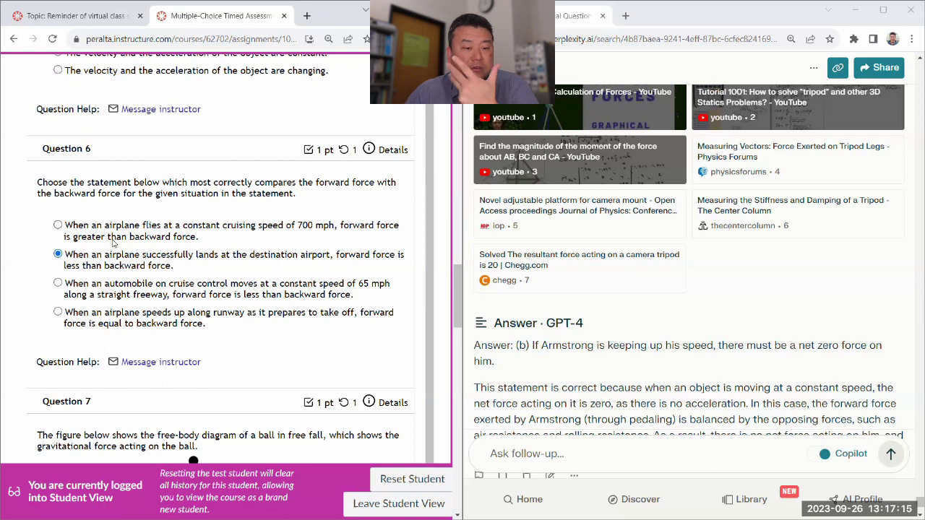
scroll(133, 244, down, 1)
scroll(134, 244, down, 4)
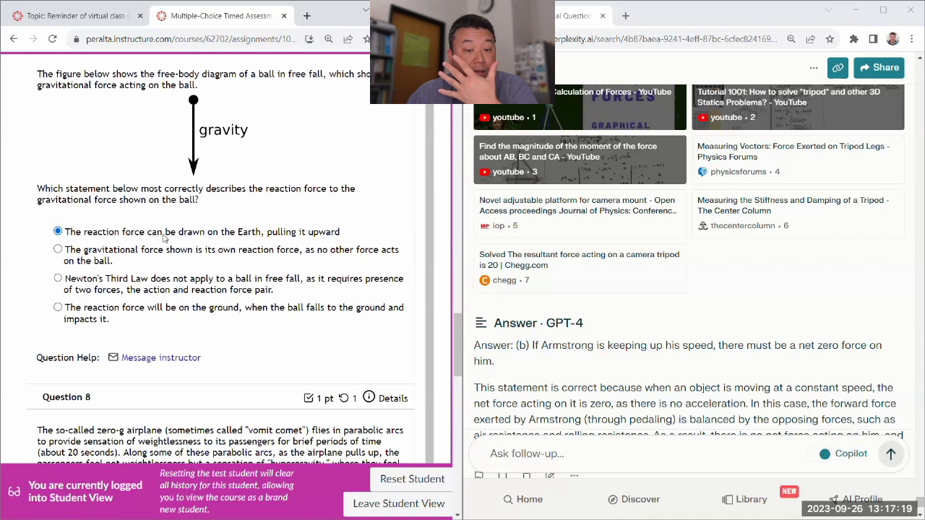
scroll(230, 255, down, 3)
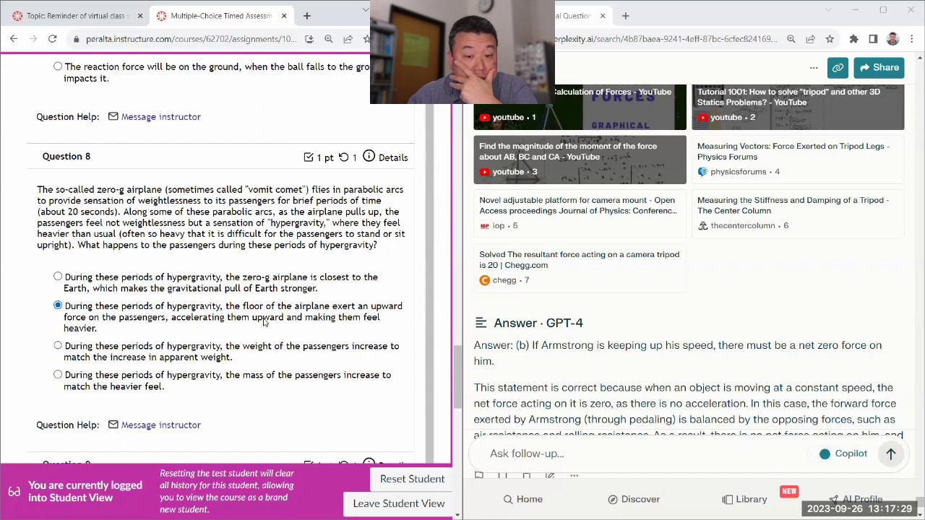
scroll(266, 322, down, 3)
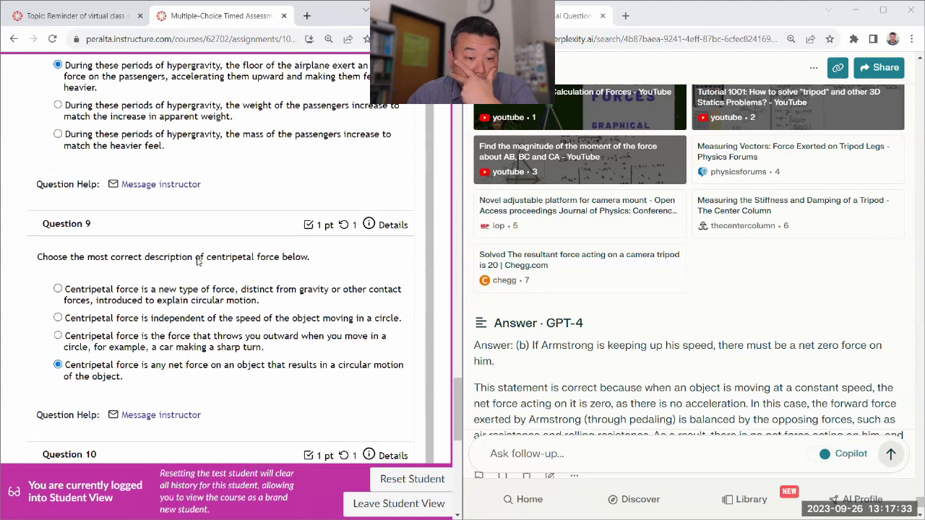
scroll(162, 267, down, 1)
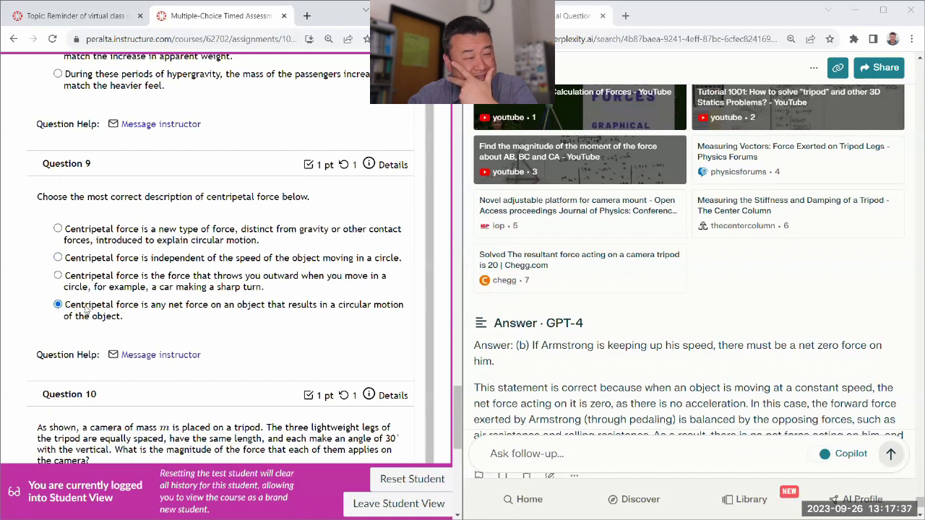
scroll(132, 317, down, 4)
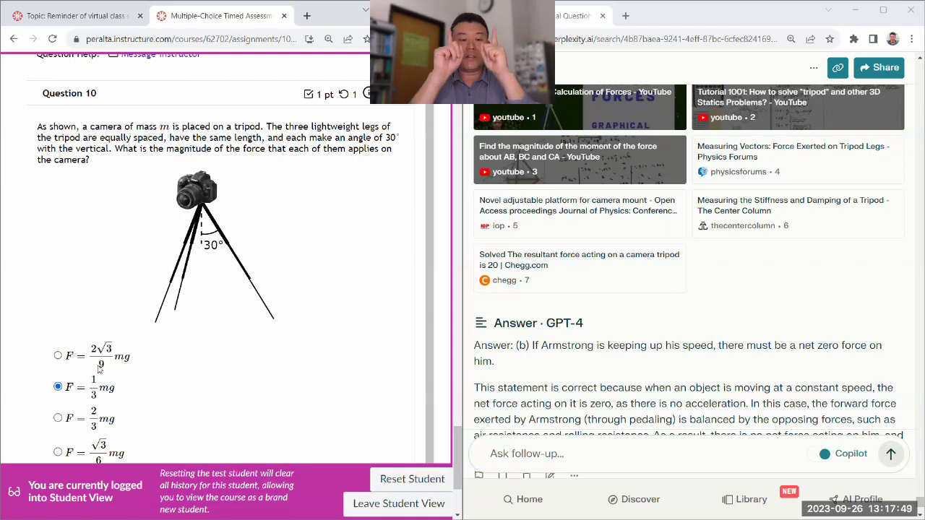
scroll(228, 257, down, 1)
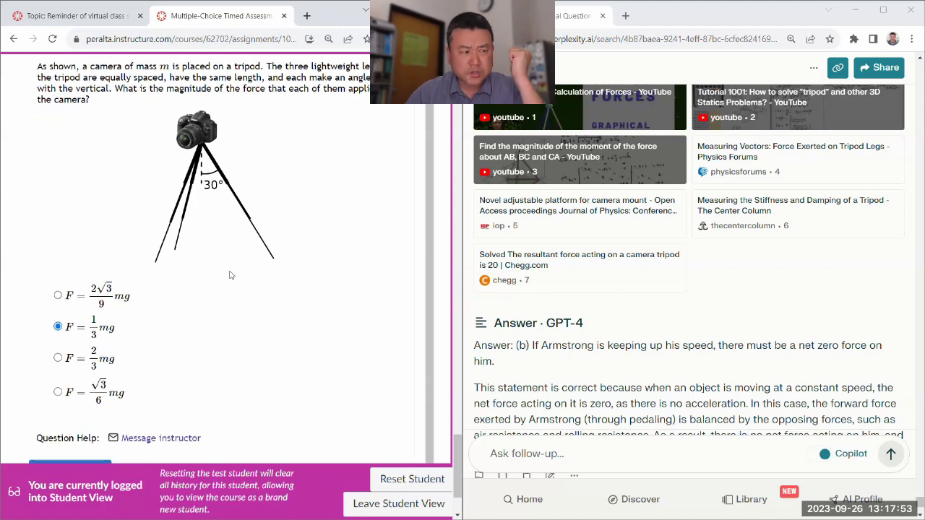
scroll(434, 393, up, 2)
scroll(433, 388, up, 20)
scroll(430, 359, up, 10)
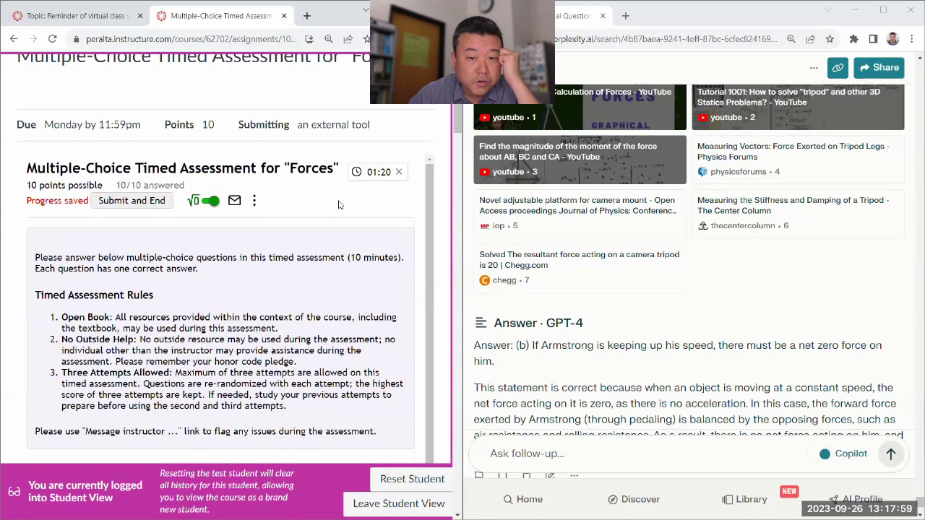
Pick the calm-lake boat statement for Question 2, then scroll down to Question 10
scroll(353, 242, down, 2)
scroll(352, 248, down, 7)
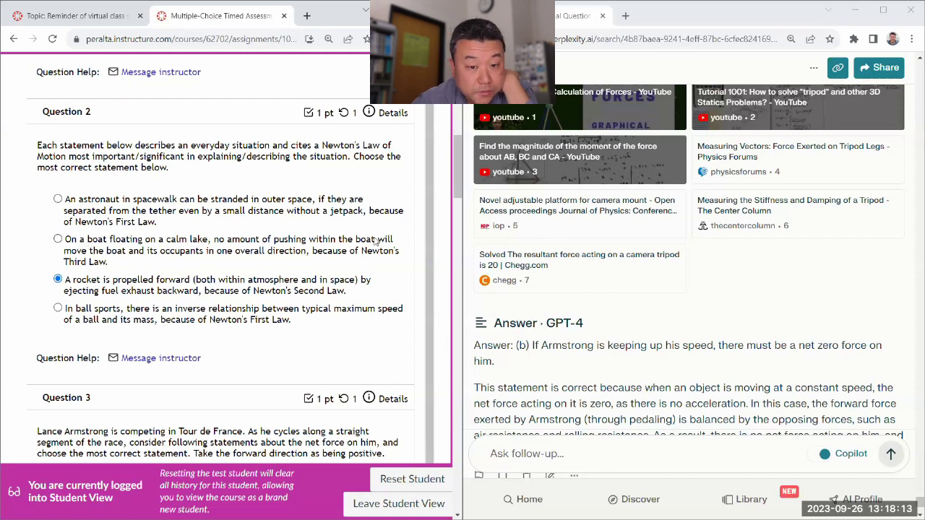
click(94, 245)
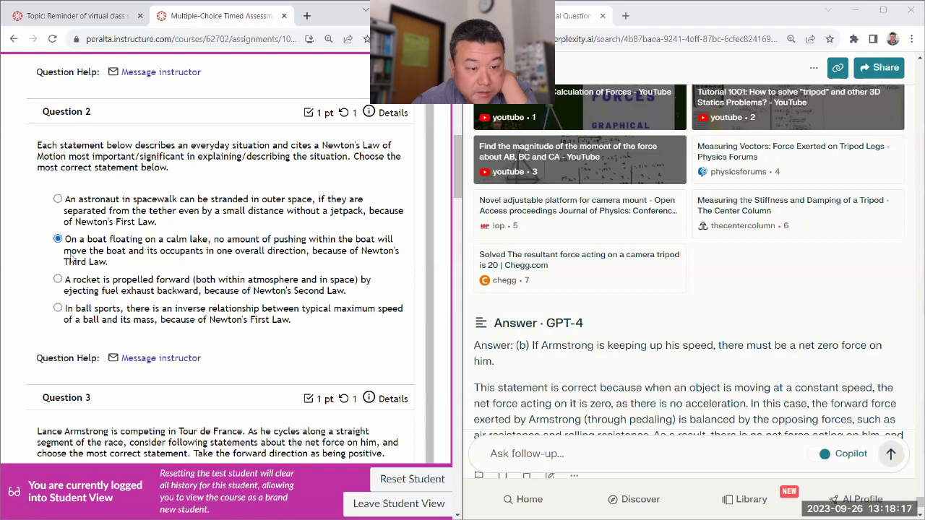
scroll(75, 251, down, 20)
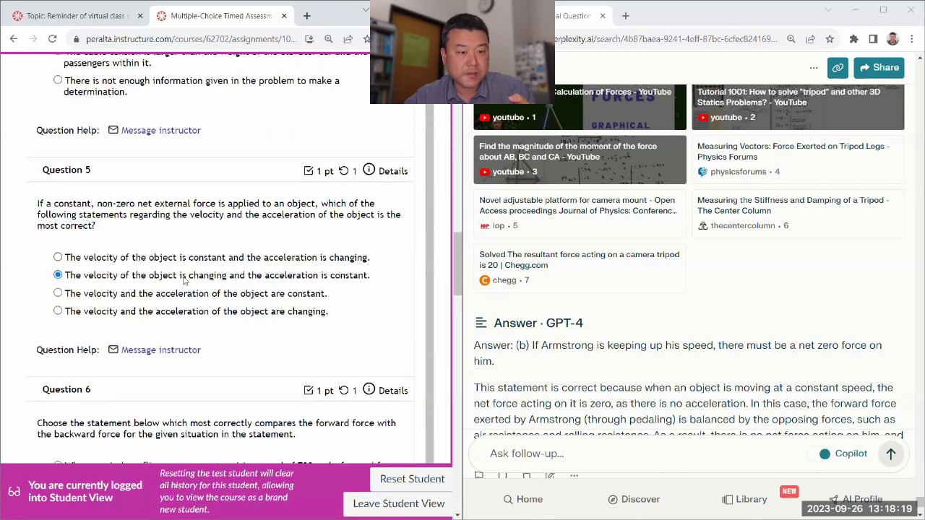
scroll(198, 289, down, 10)
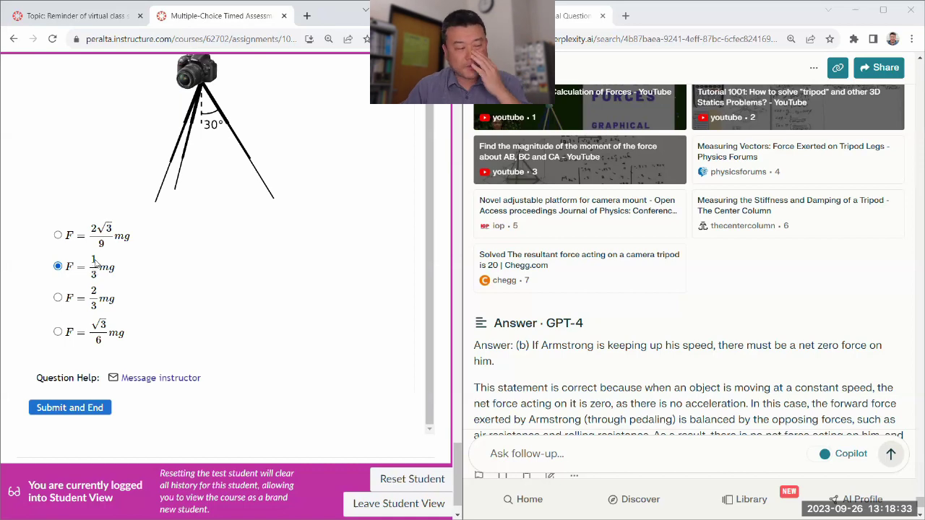
drag(456, 464, 456, 274)
scroll(456, 273, up, 15)
scroll(435, 425, down, 12)
scroll(436, 425, down, 10)
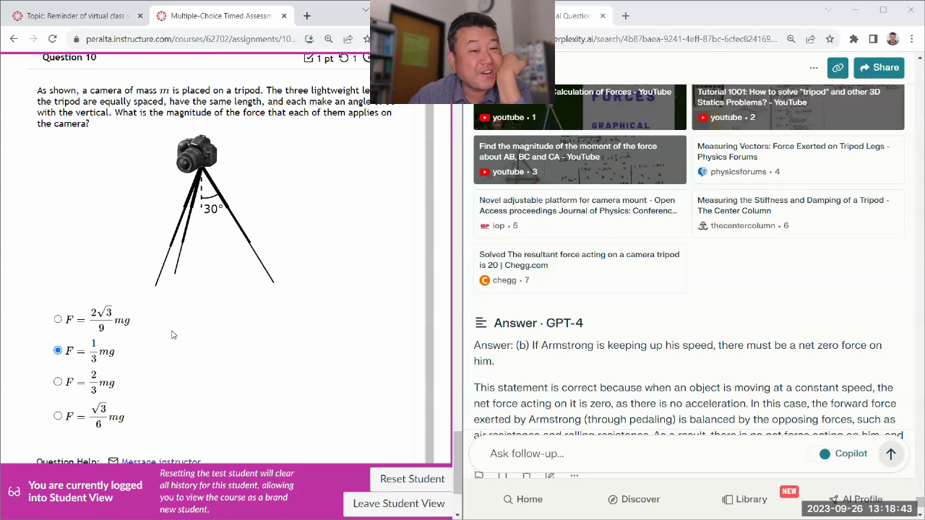
scroll(171, 367, down, 1)
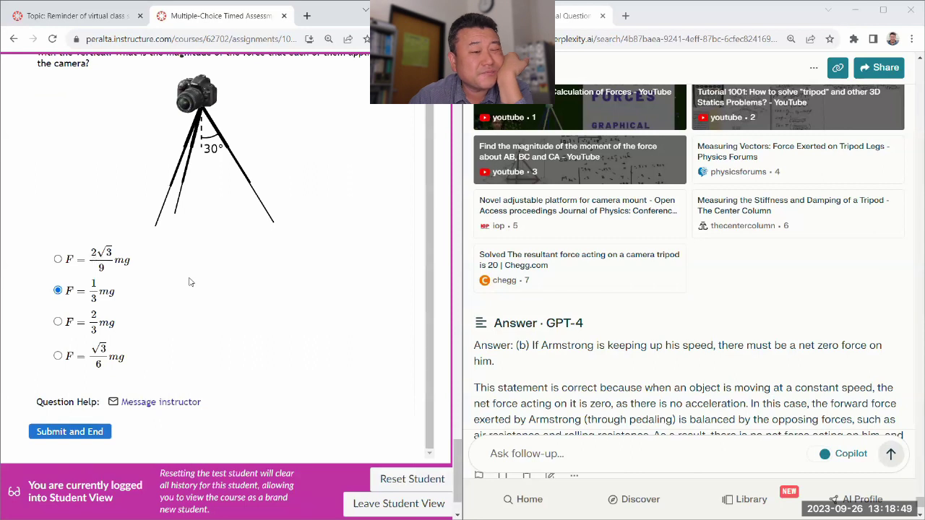
Launch Calculator via 'calc' and evaluate 2√3/9 ≈ 0.3849
key(super+r)
text(calc)
key(Return)
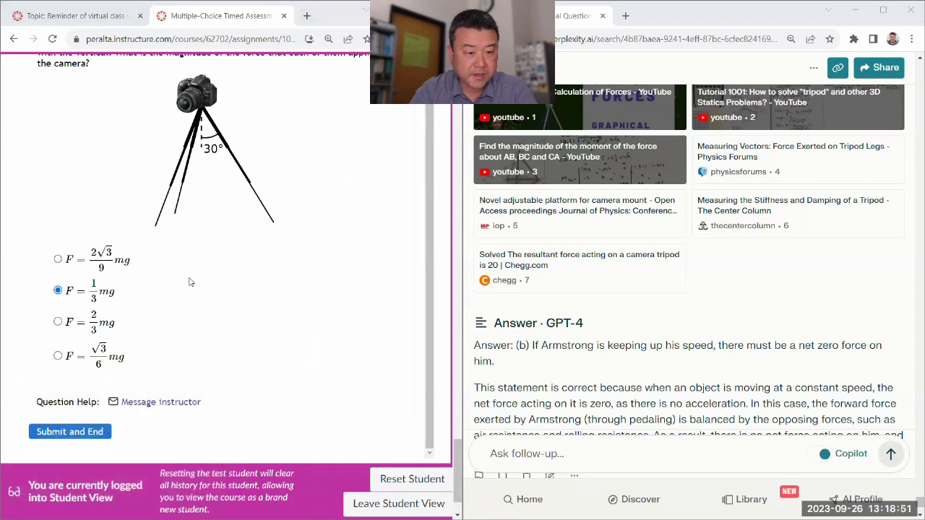
text(2)
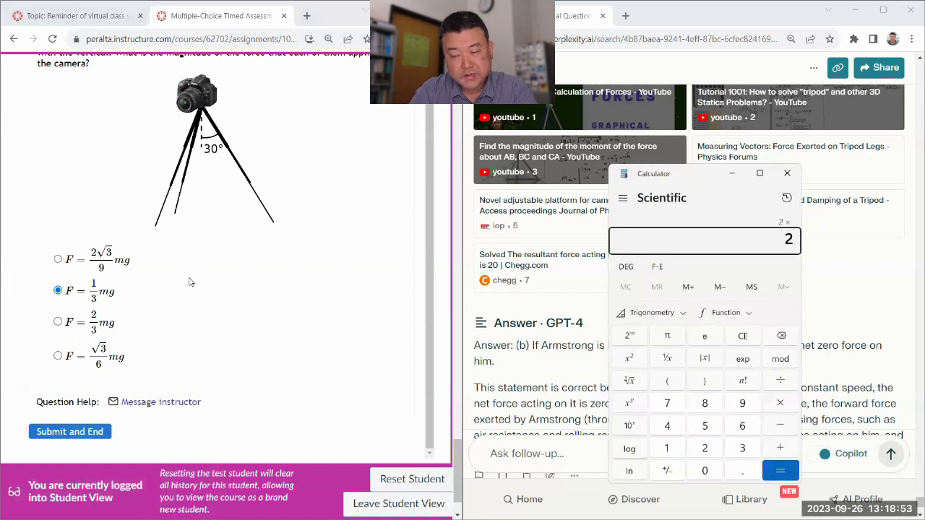
text(3)
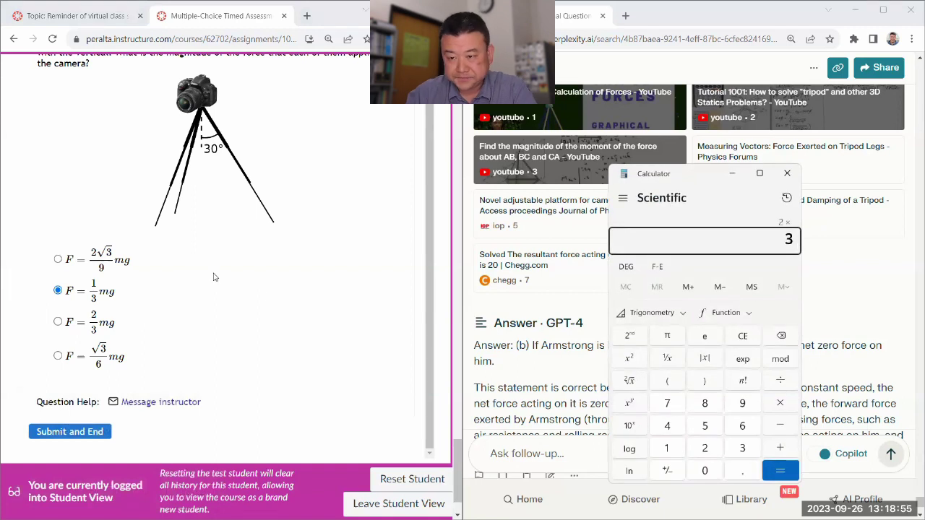
click(623, 379)
text(/9)
key(Return)
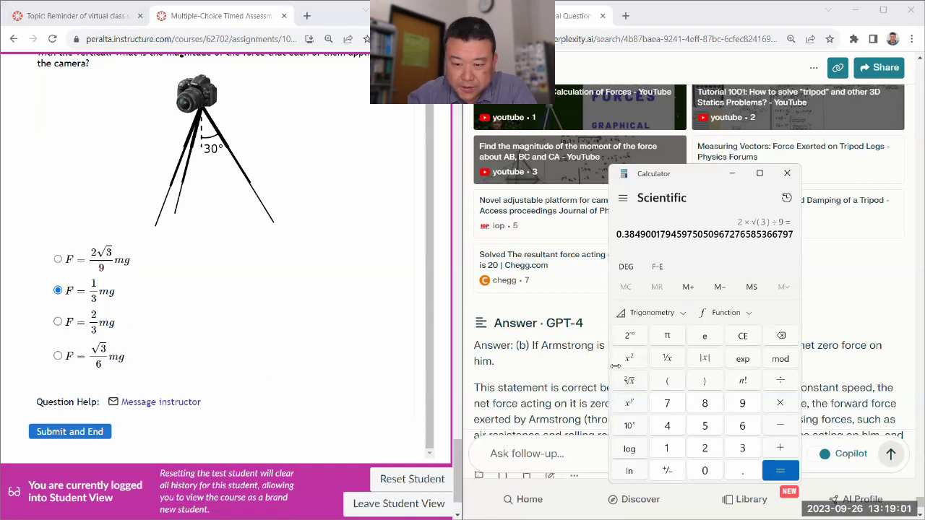
Evaluate √3/6 ≈ 0.2887 and change Question 10's answer to F = 2√3/9 mg
key(Escape)
text(3)
click(631, 384)
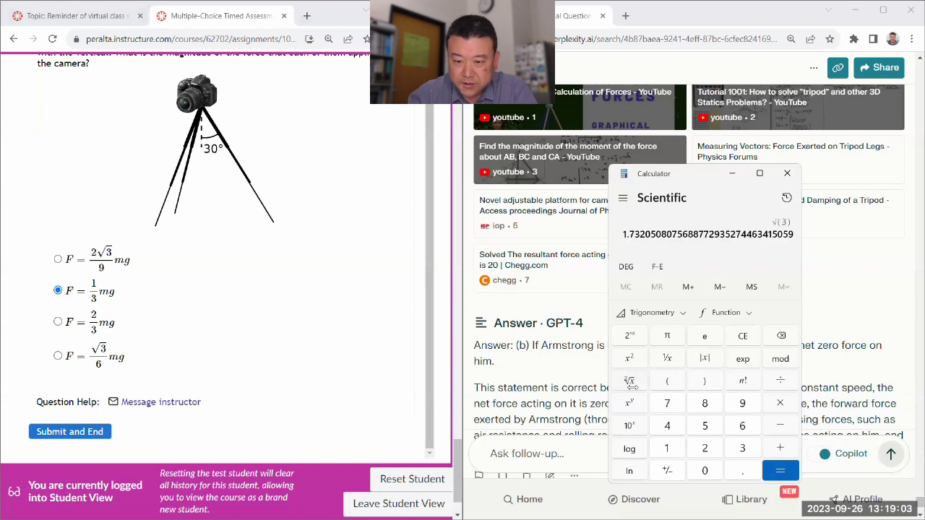
key(slash)
text(6)
key(Return)
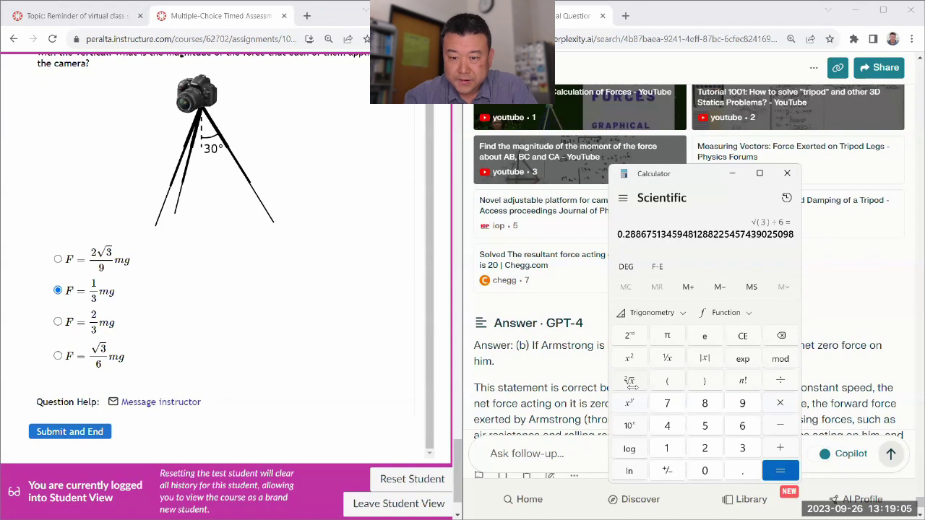
click(58, 259)
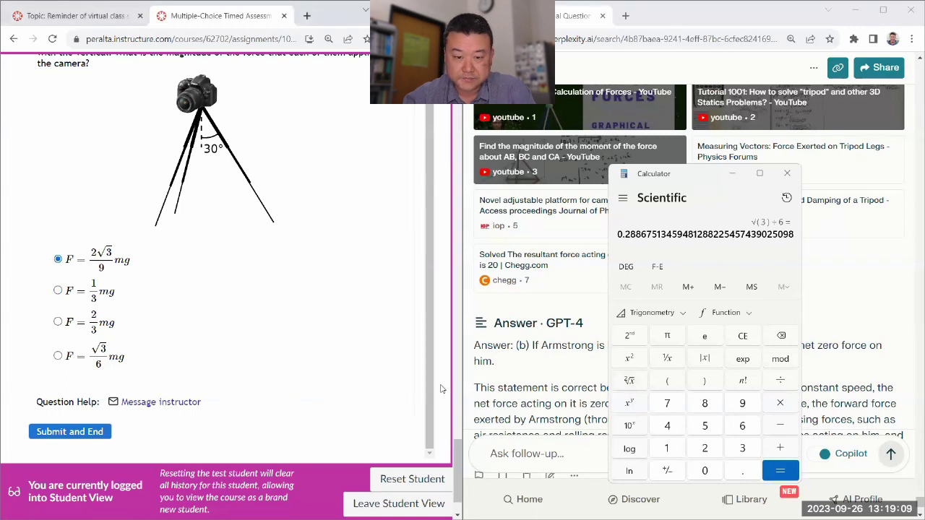
Return to the top of the Forces quiz and save progress on all ten answers
key(Home)
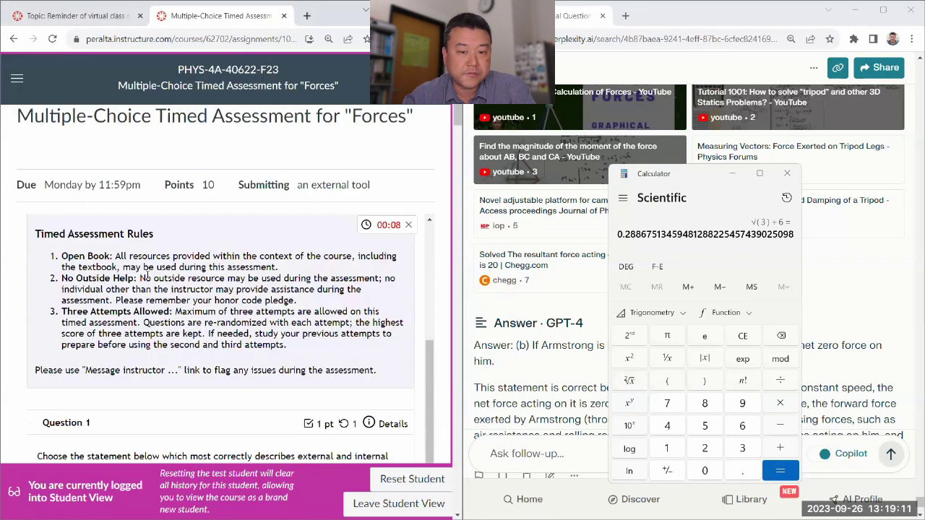
scroll(153, 255, down, 3)
scroll(94, 305, up, 5)
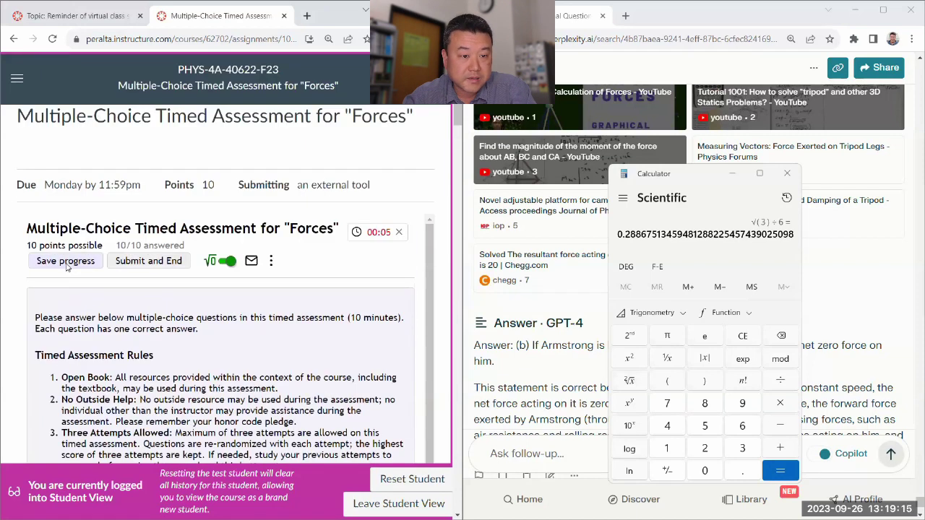
click(65, 262)
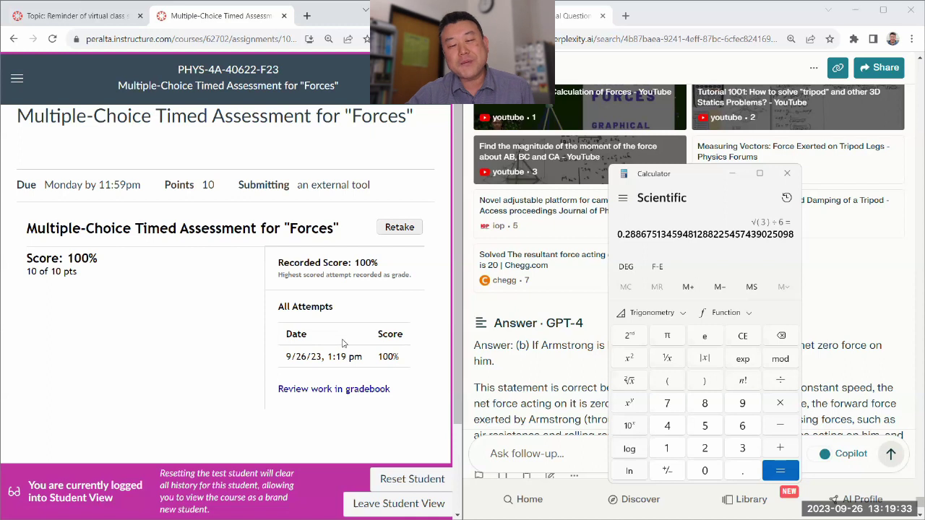
Open the graded attempt's review, minimise Calculator, and scroll to Question 2's recorded answer
click(337, 390)
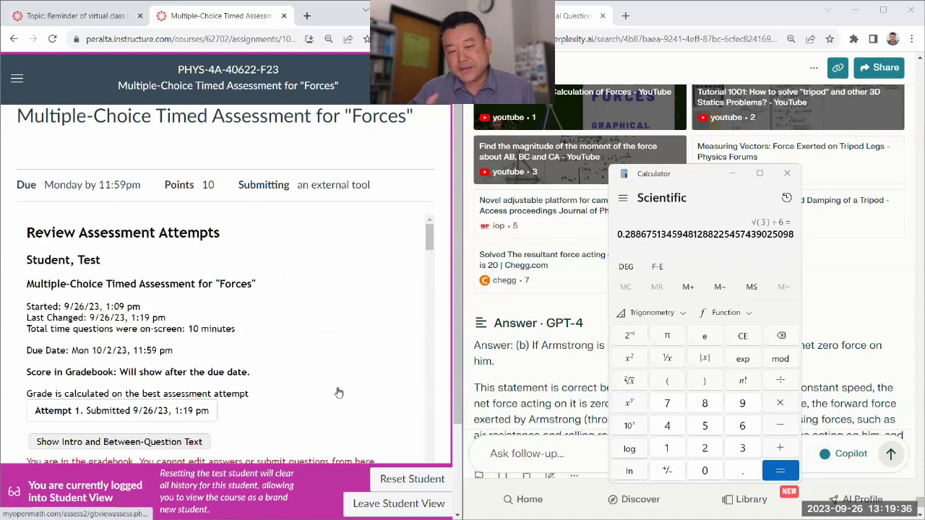
click(730, 175)
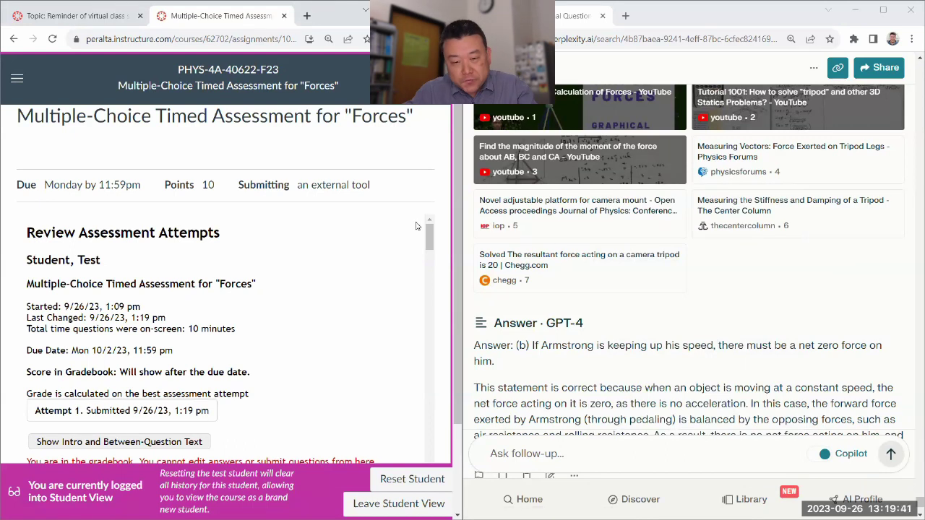
scroll(421, 265, down, 5)
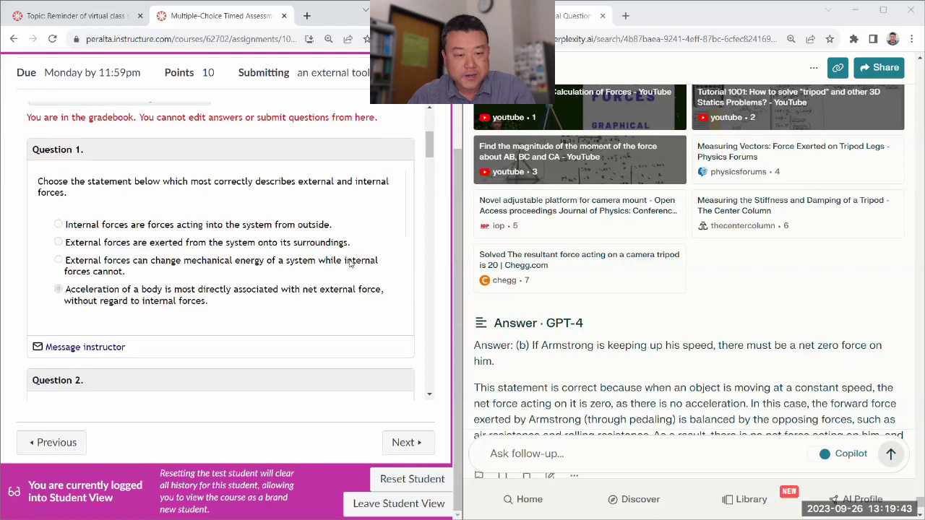
scroll(350, 263, down, 5)
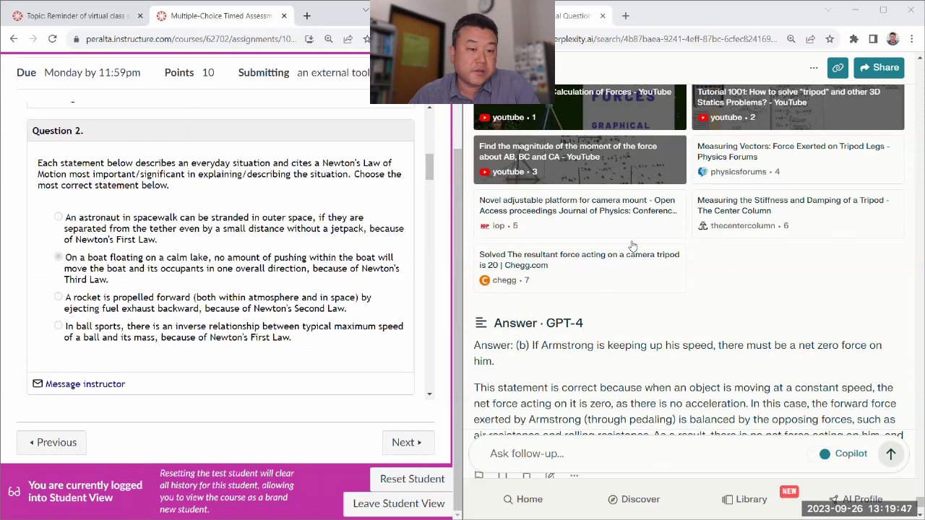
scroll(726, 274, up, 10)
scroll(726, 275, up, 10)
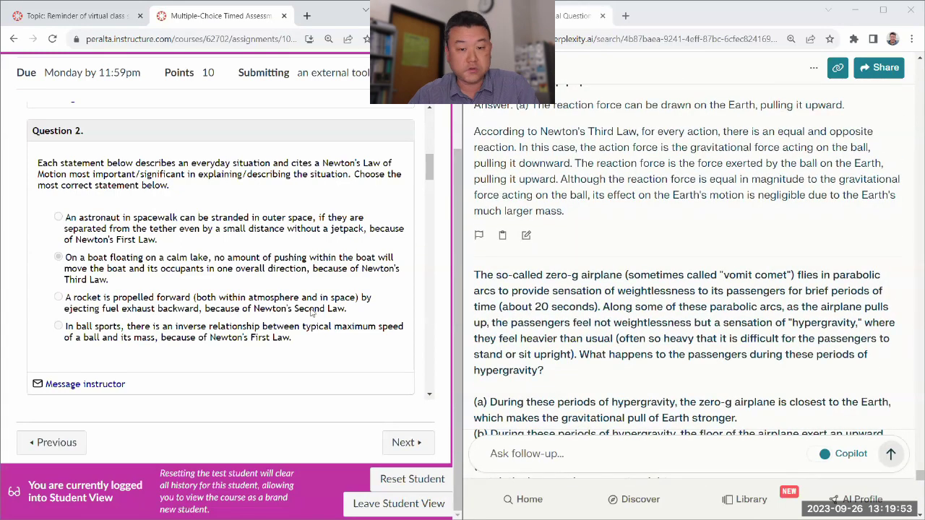
Scroll the Perplexity thread back to the everyday-situation Newton's Laws question and its options (a)–(d)
scroll(599, 332, up, 15)
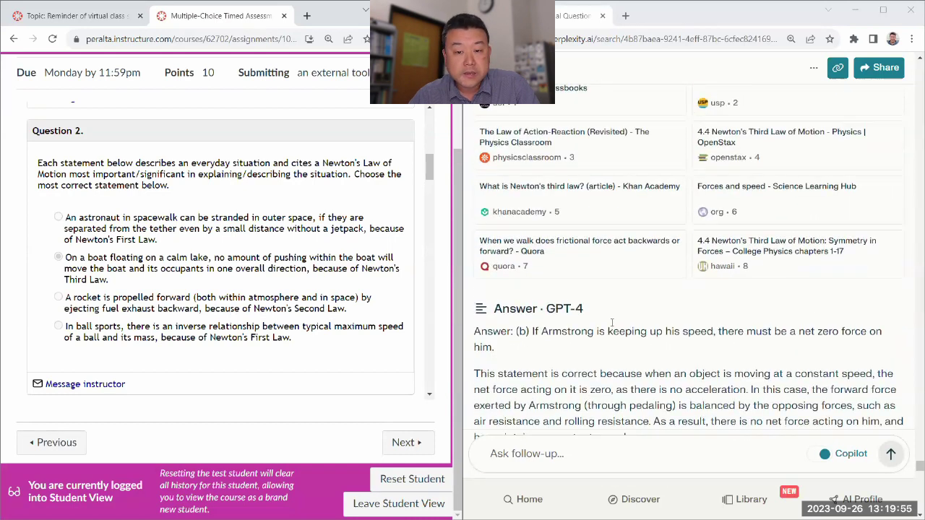
scroll(621, 343, down, 20)
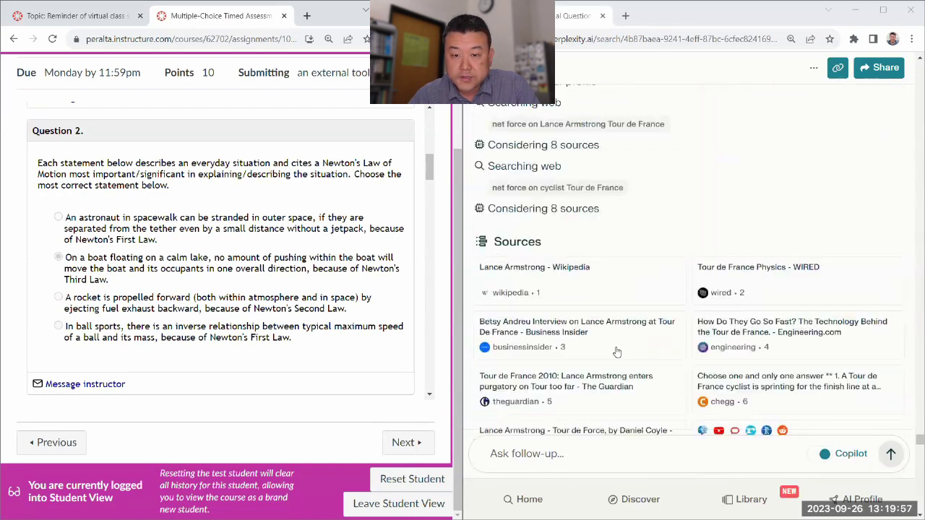
scroll(611, 345, down, 15)
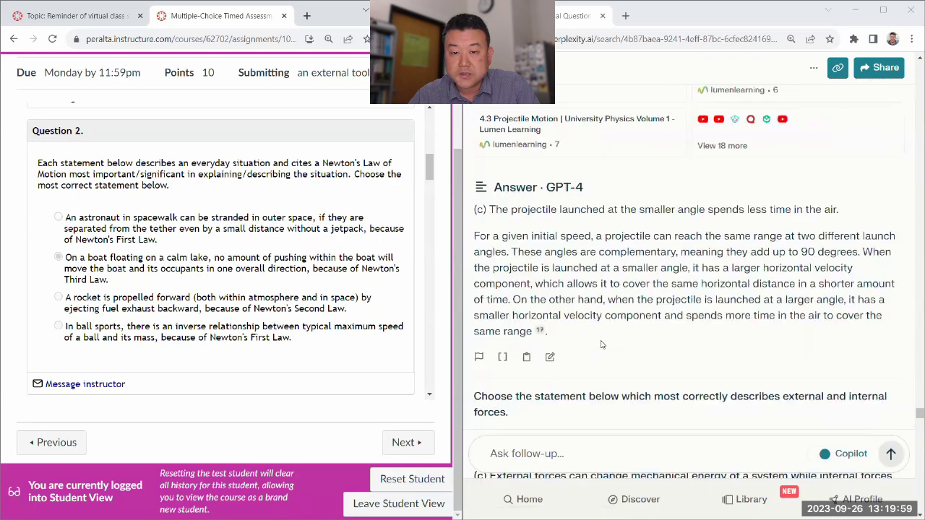
scroll(600, 344, up, 4)
scroll(600, 344, up, 10)
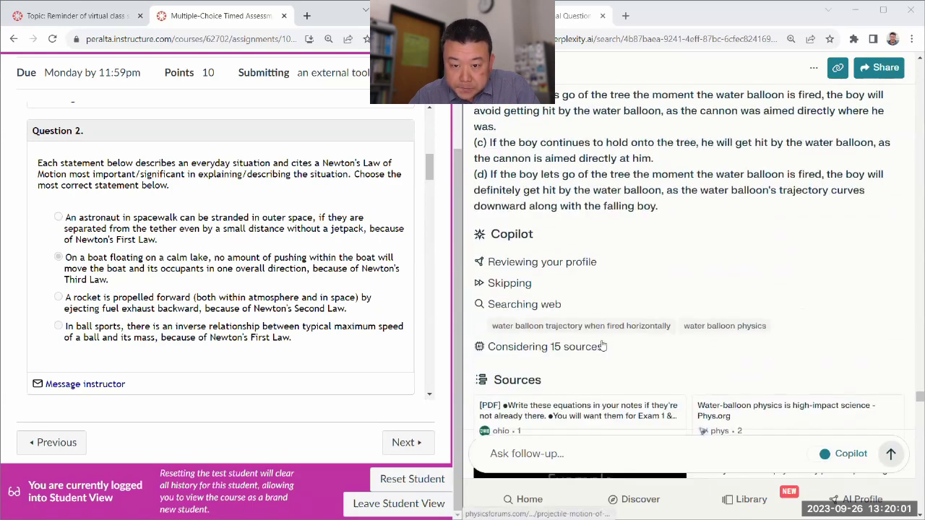
scroll(601, 345, up, 8)
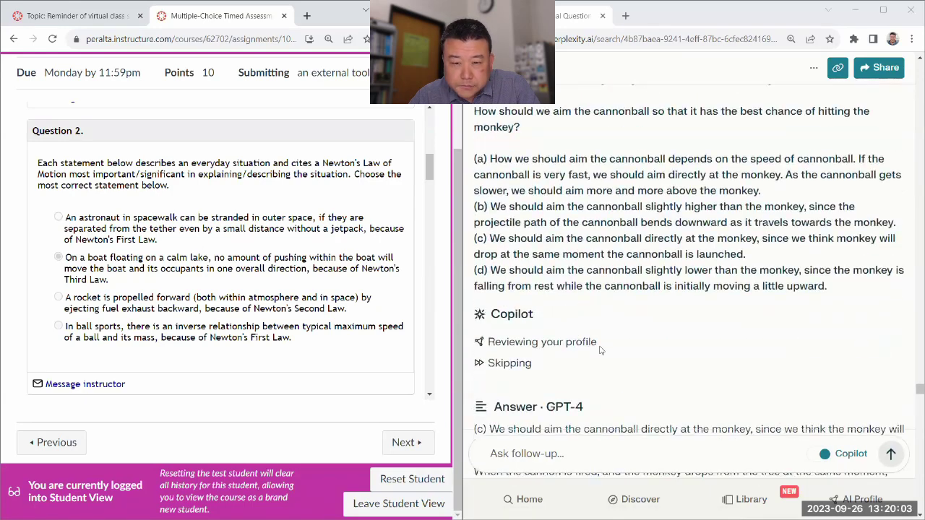
scroll(599, 351, up, 10)
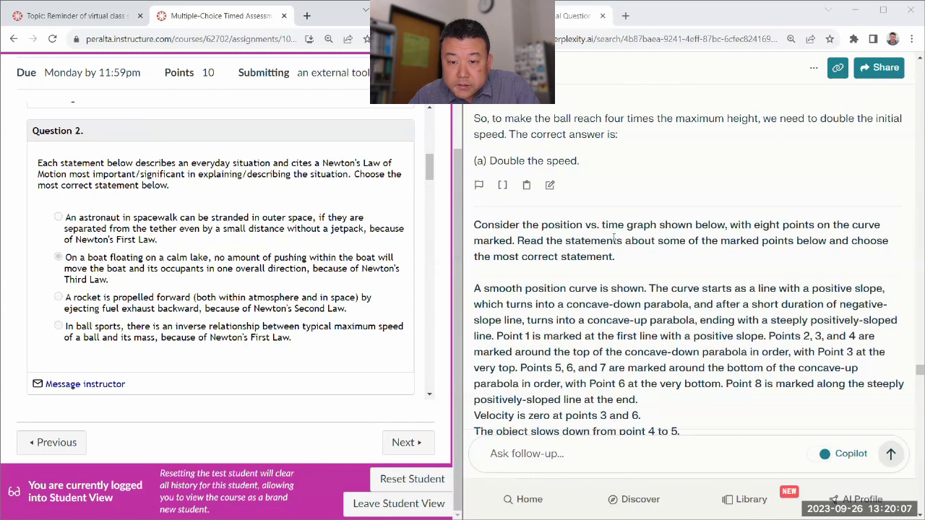
scroll(615, 240, down, 20)
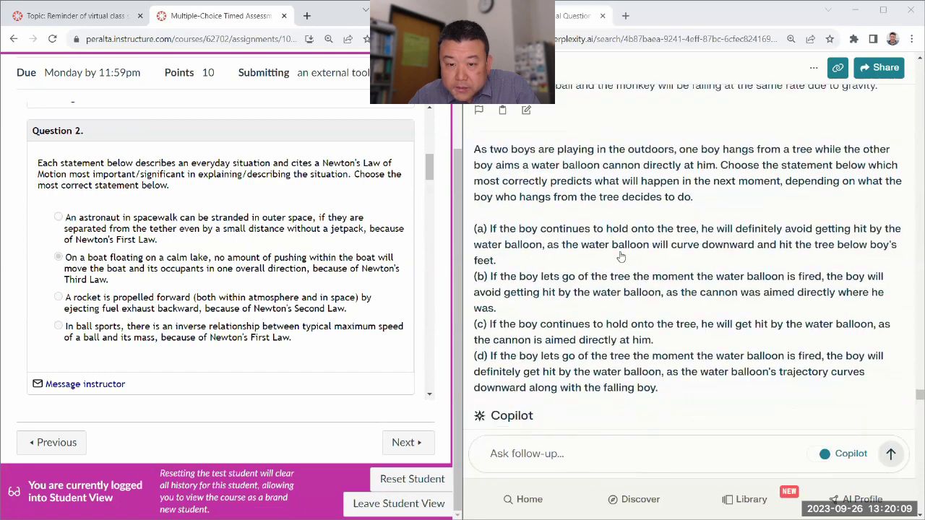
scroll(620, 257, down, 15)
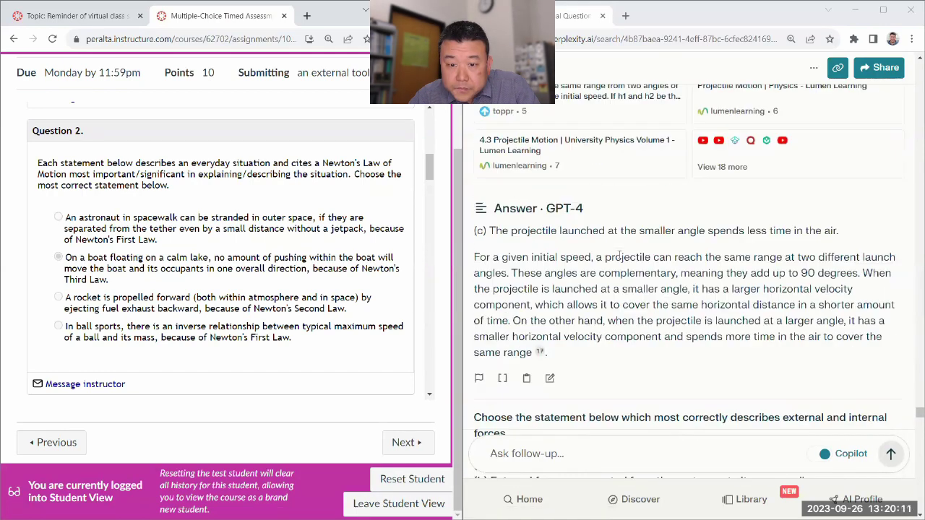
scroll(620, 257, down, 10)
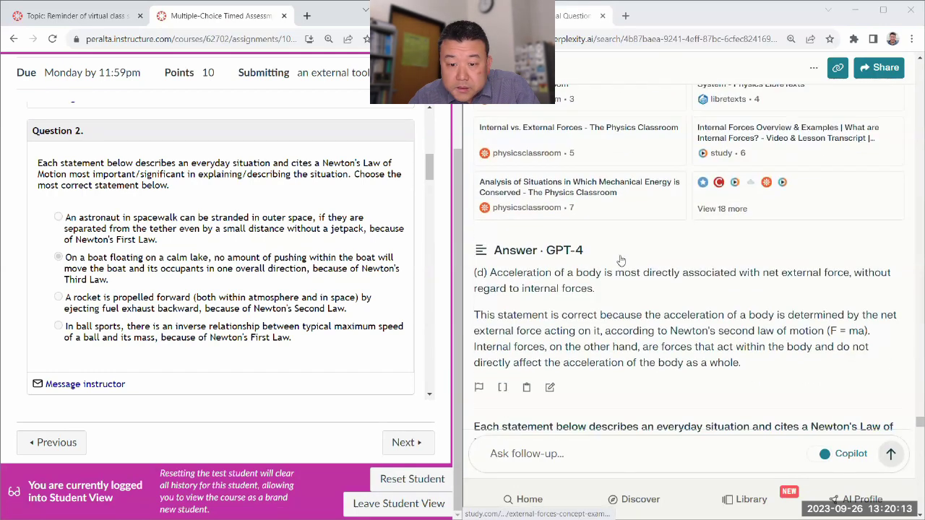
scroll(620, 260, down, 8)
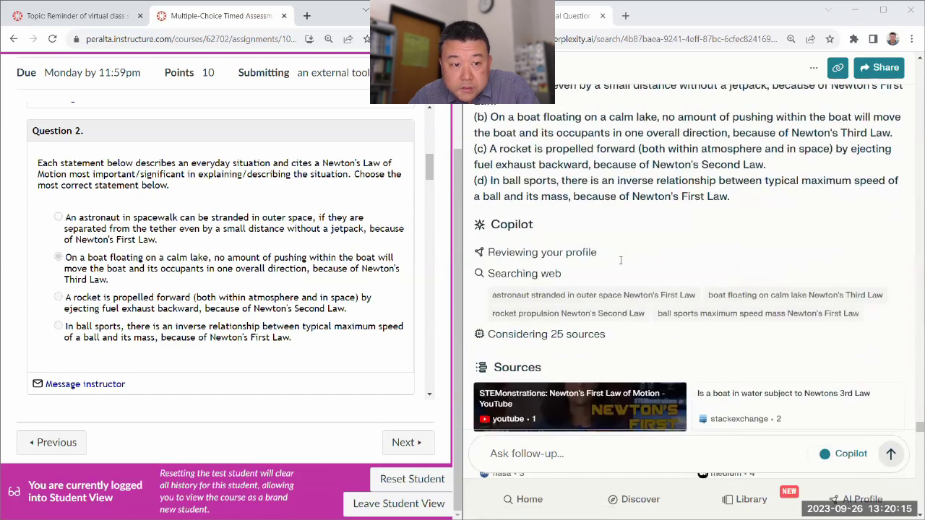
scroll(620, 260, up, 2)
scroll(532, 223, up, 4)
scroll(532, 223, down, 7)
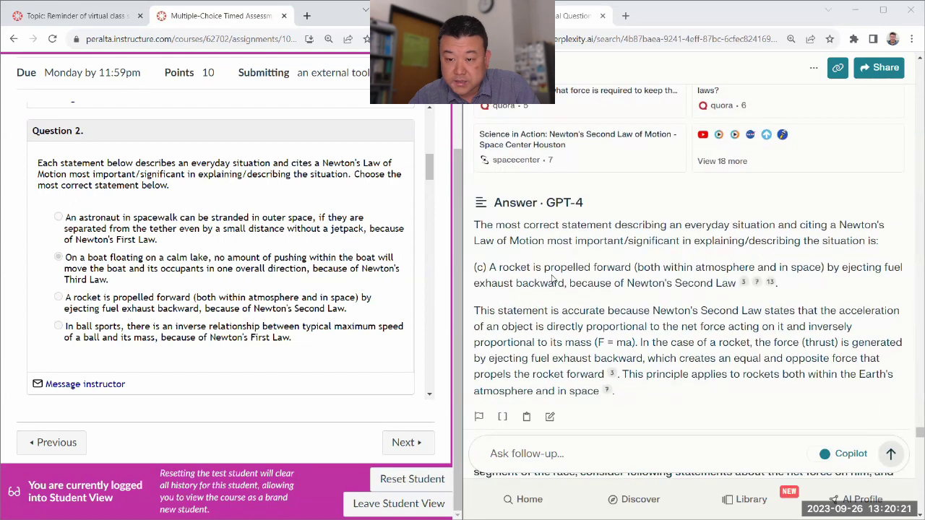
scroll(554, 277, down, 1)
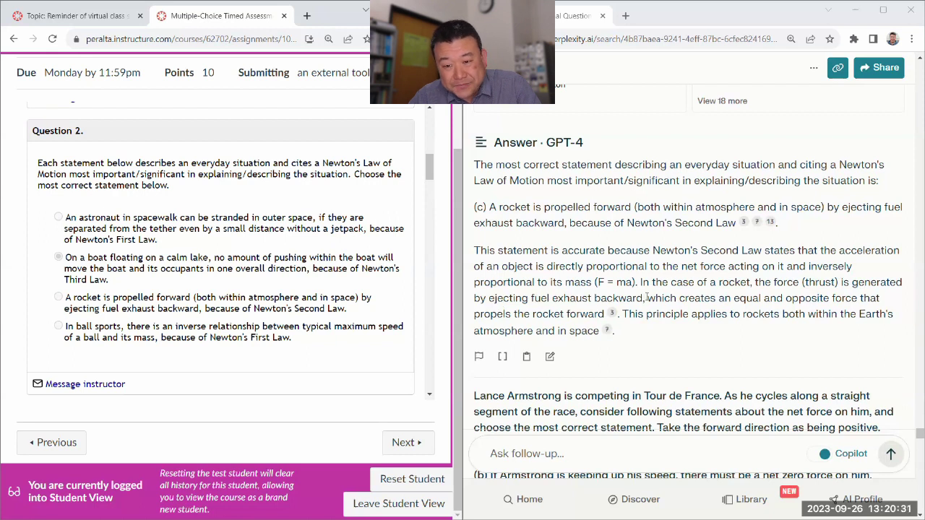
drag(648, 298, 603, 312)
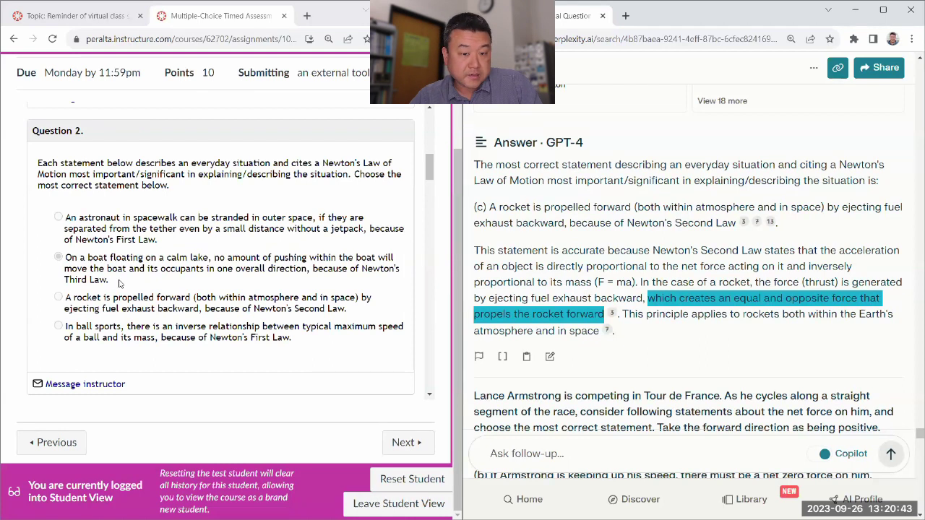
drag(119, 284, 67, 266)
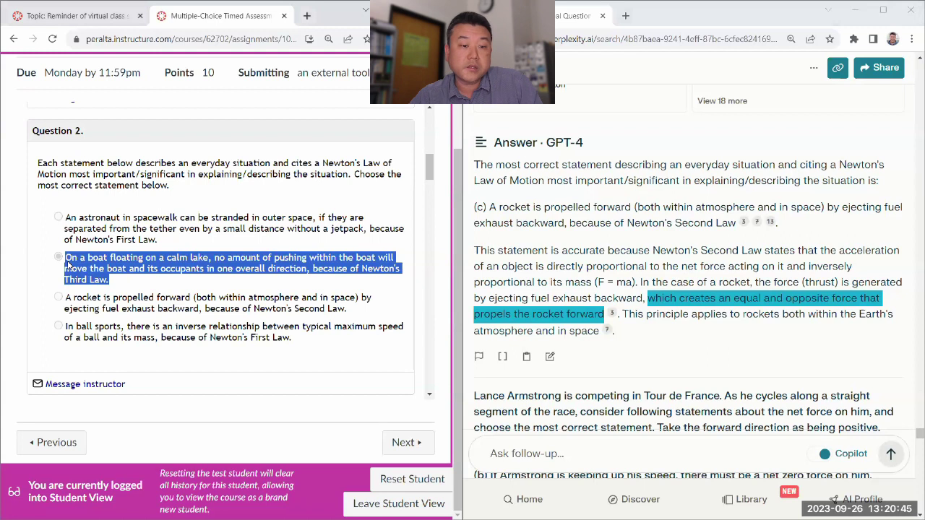
click(159, 285)
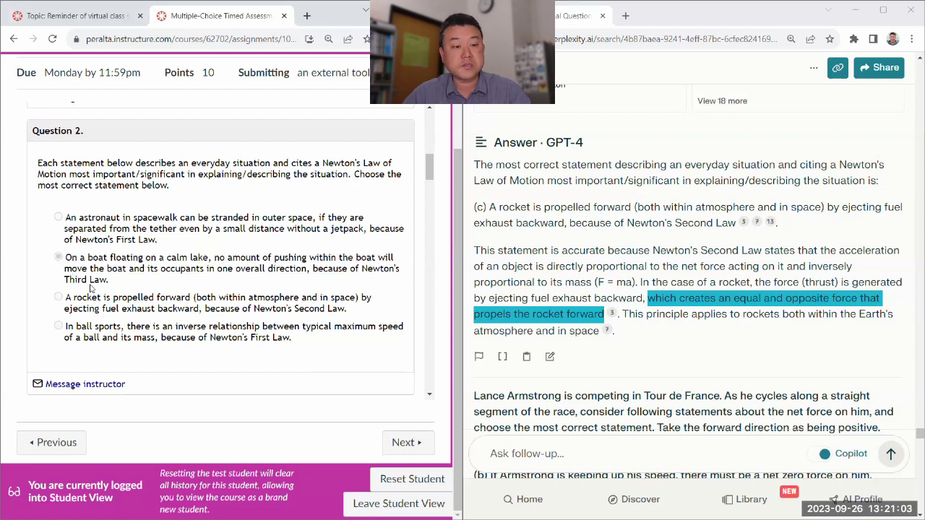
drag(110, 281, 67, 260)
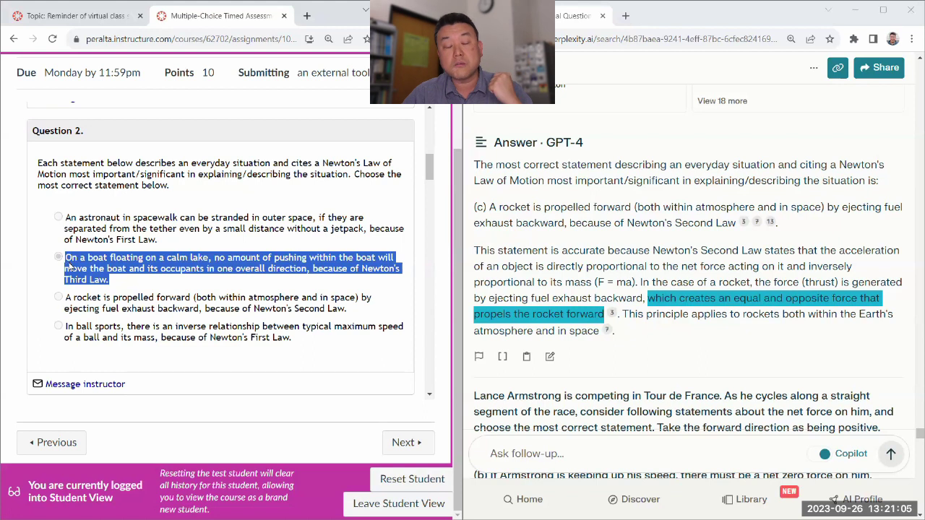
click(105, 308)
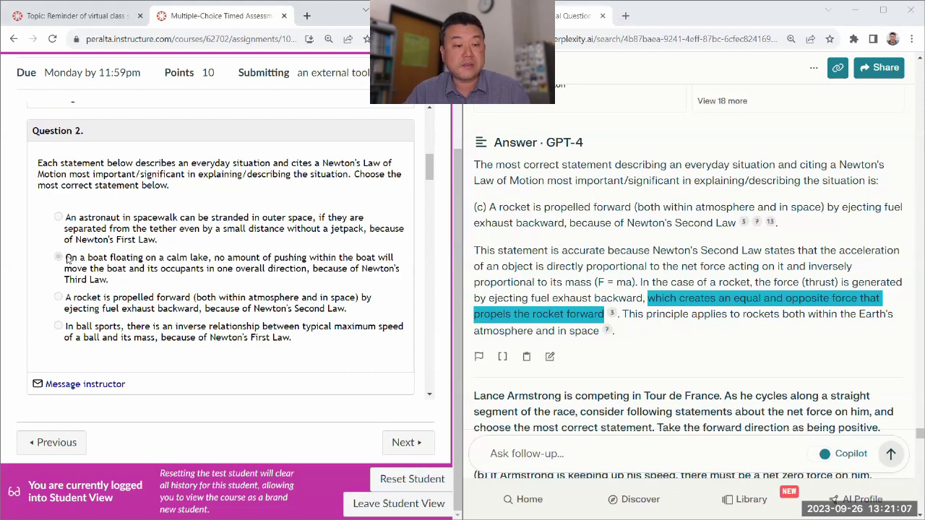
drag(67, 259, 120, 281)
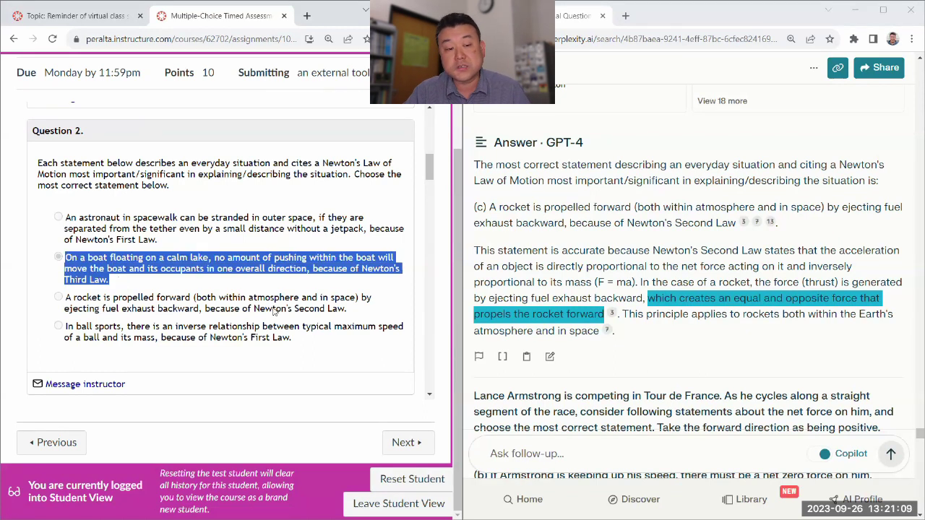
drag(348, 311, 64, 298)
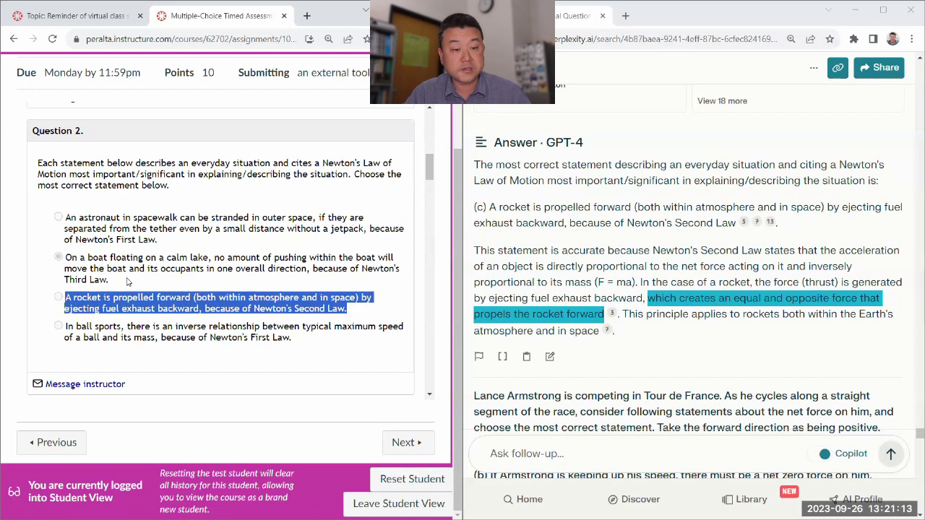
triple_click(64, 261)
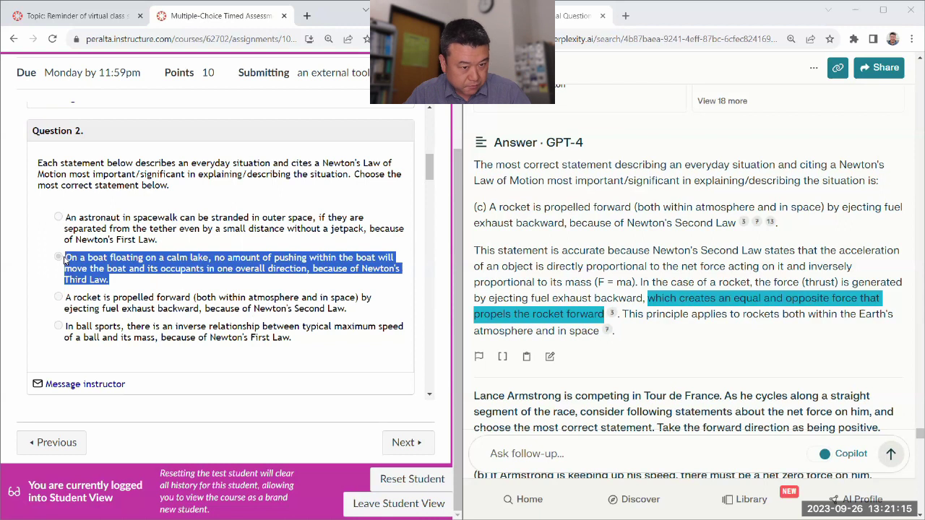
click(525, 254)
click(287, 295)
Scroll down to GPT-4's tripod reply, which repeats the Armstrong net-zero-force answer (b)
scroll(288, 295, down, 15)
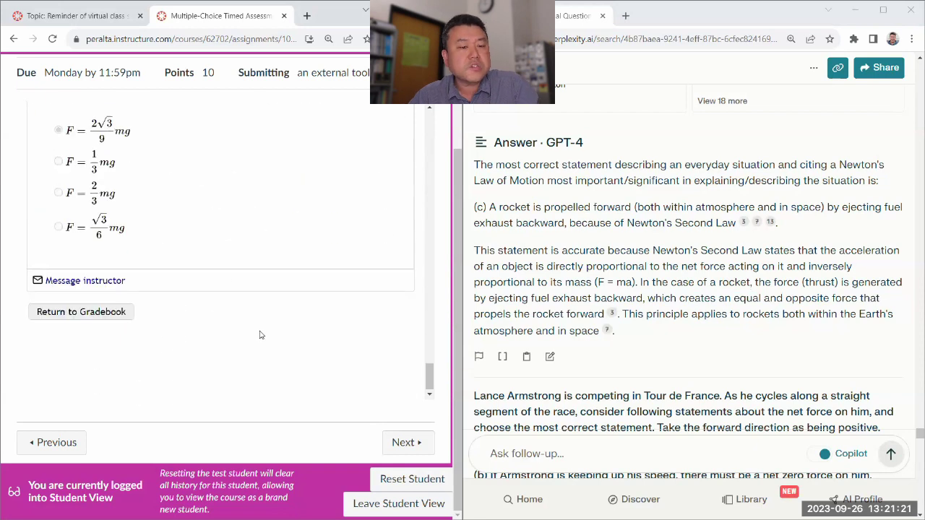
scroll(261, 335, up, 3)
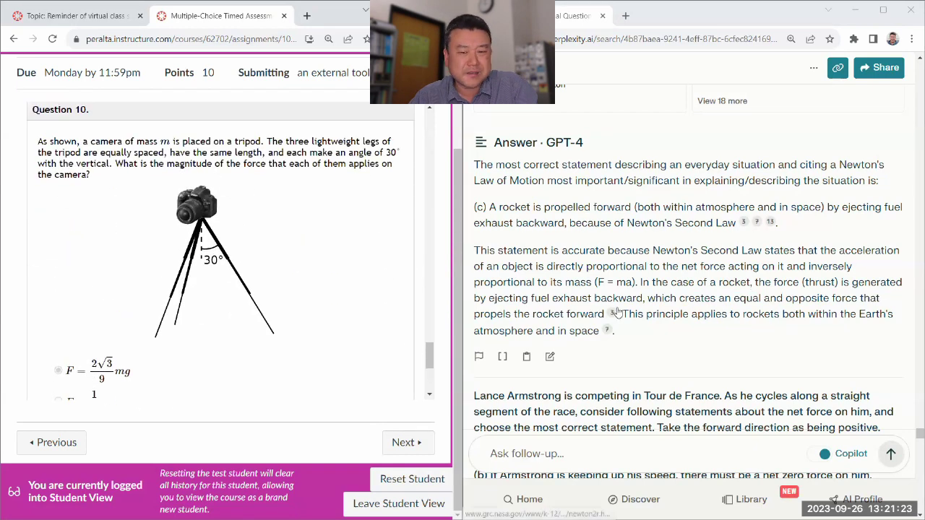
scroll(617, 312, down, 1)
scroll(618, 312, down, 15)
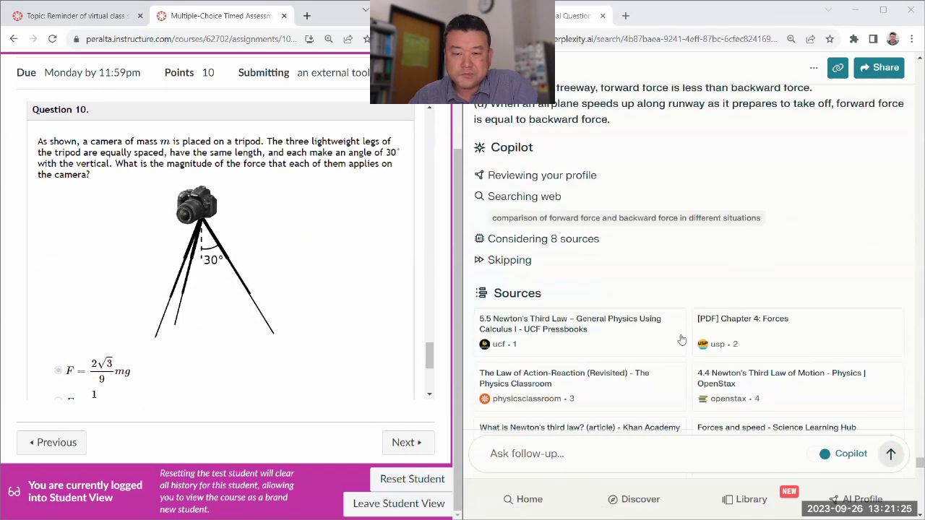
scroll(680, 339, down, 20)
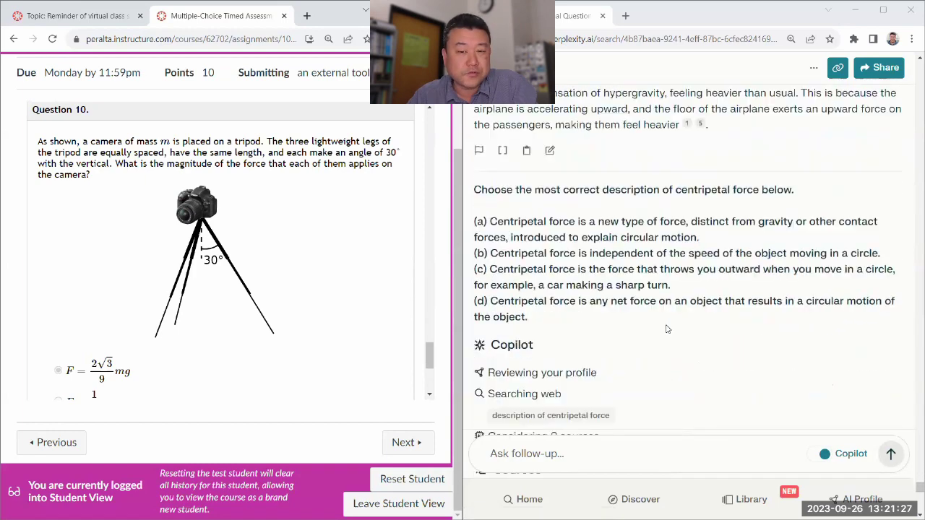
scroll(666, 328, down, 15)
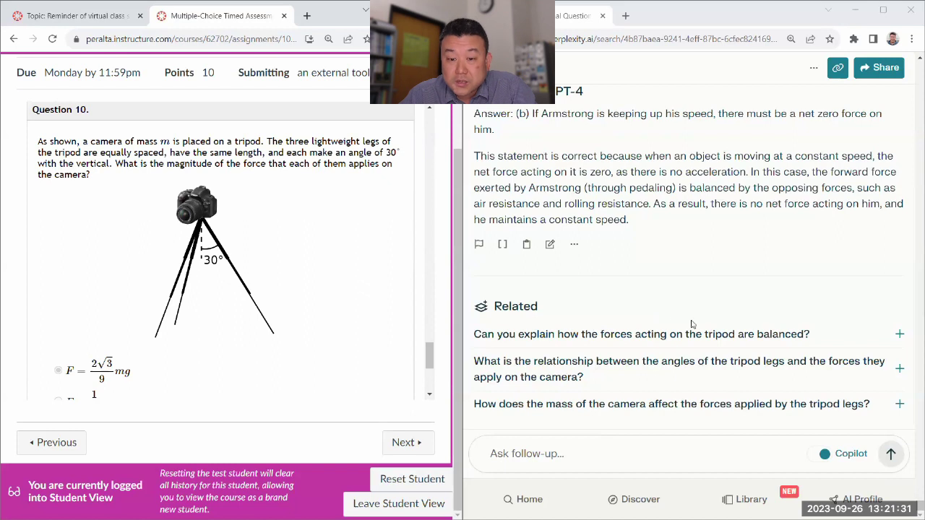
scroll(692, 325, up, 2)
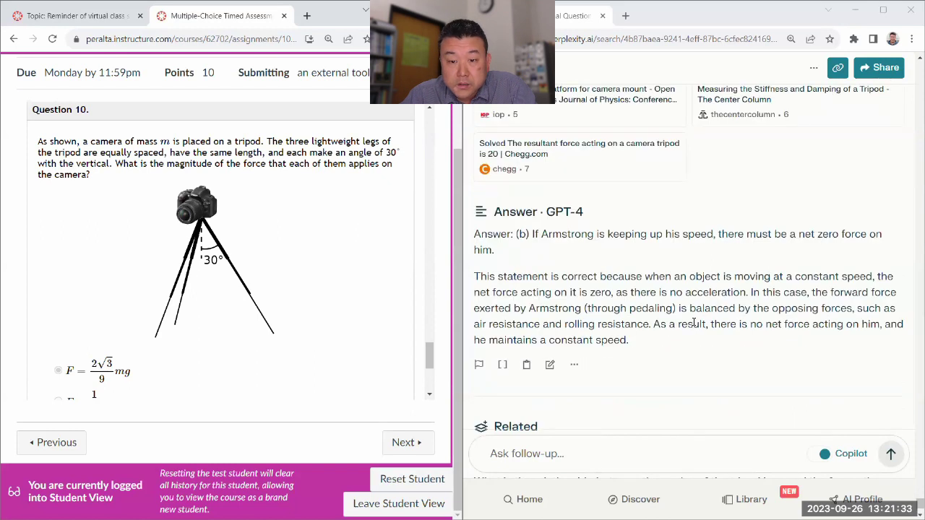
scroll(692, 325, up, 10)
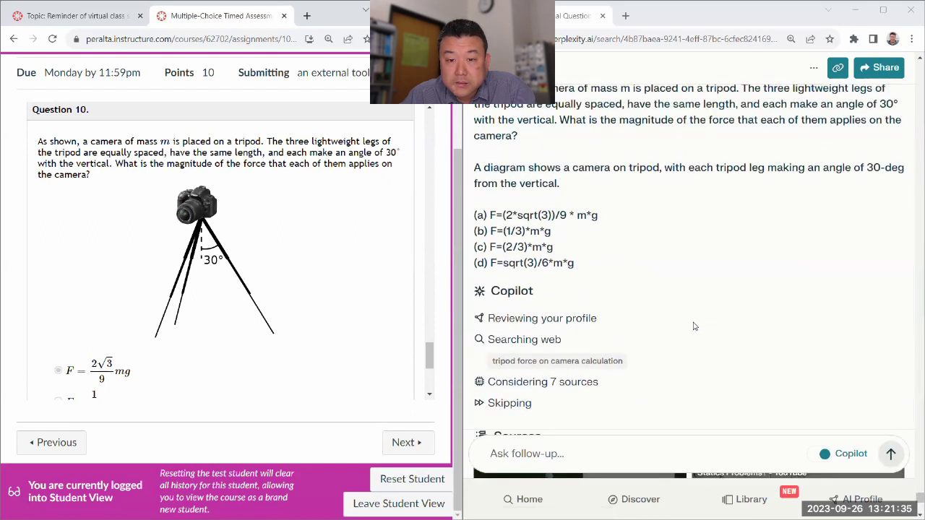
scroll(281, 318, down, 1)
scroll(525, 321, up, 1)
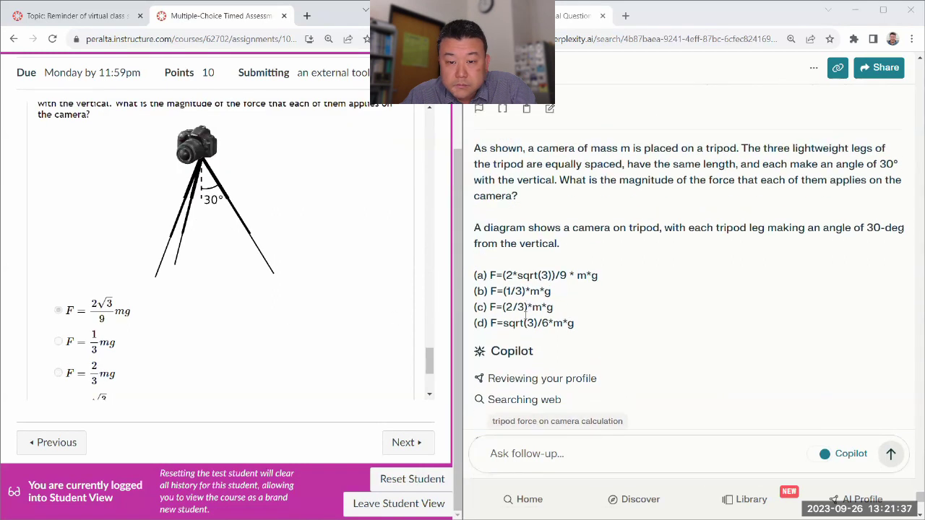
scroll(589, 218, down, 10)
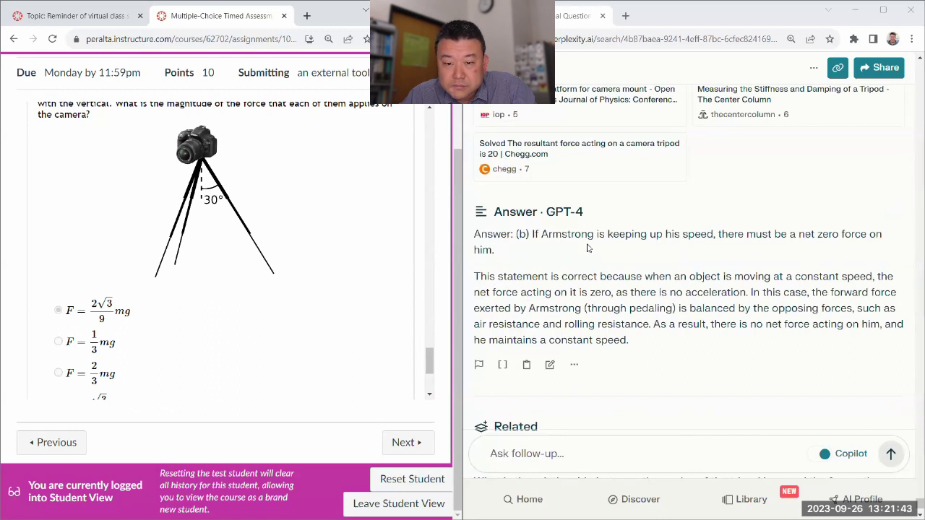
scroll(587, 247, up, 10)
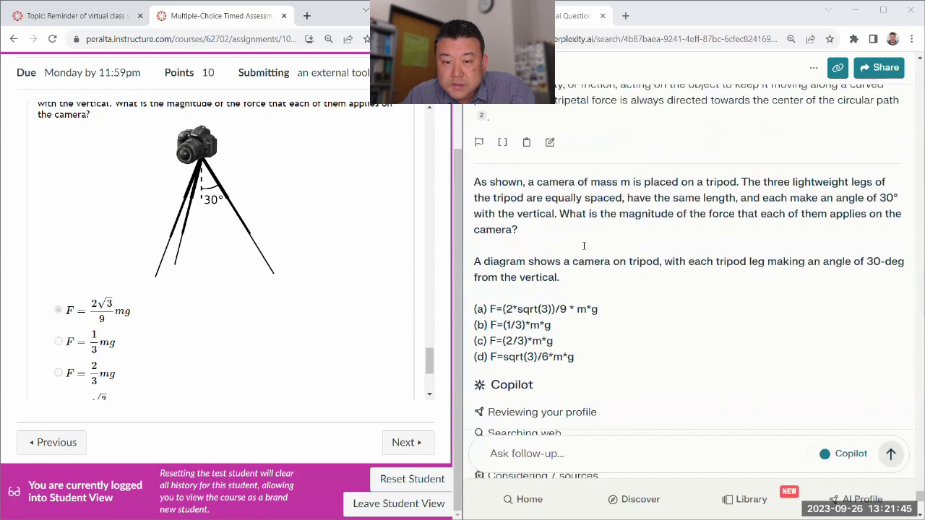
scroll(519, 260, up, 5)
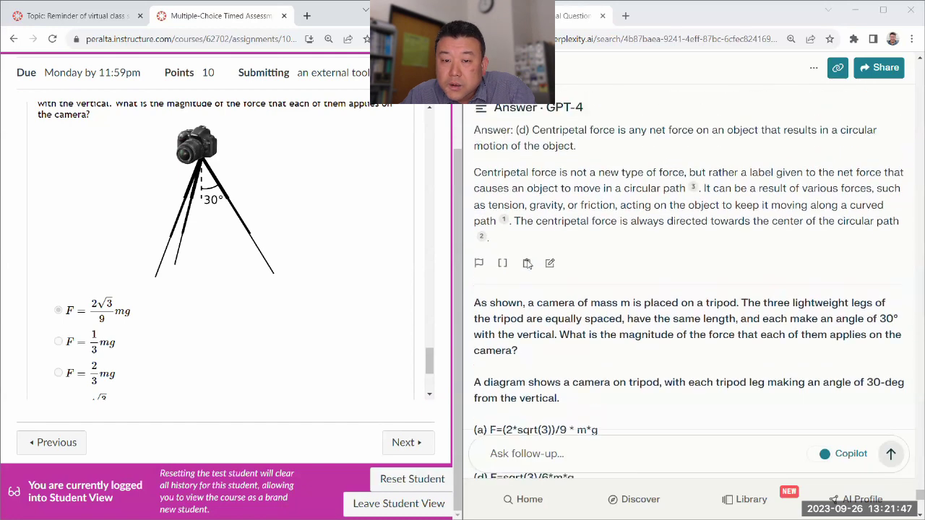
scroll(527, 265, up, 4)
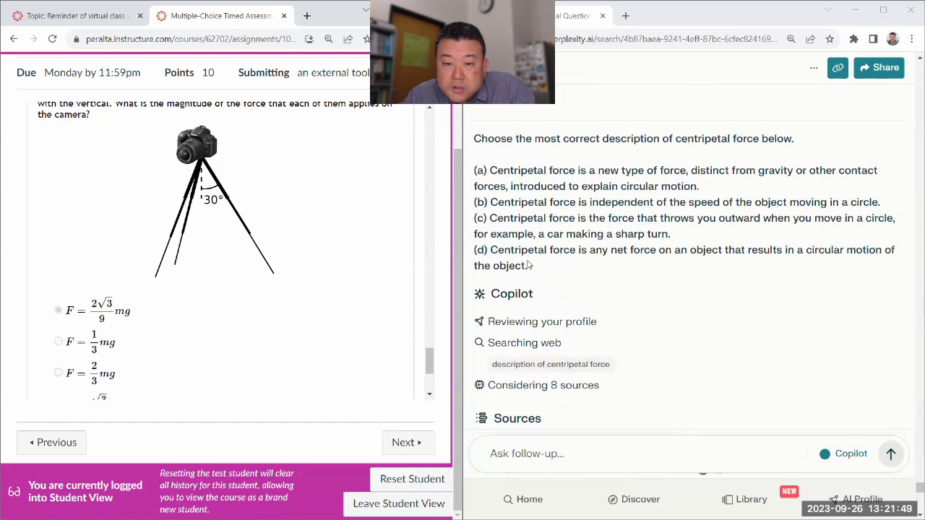
scroll(530, 268, down, 7)
scroll(530, 268, down, 10)
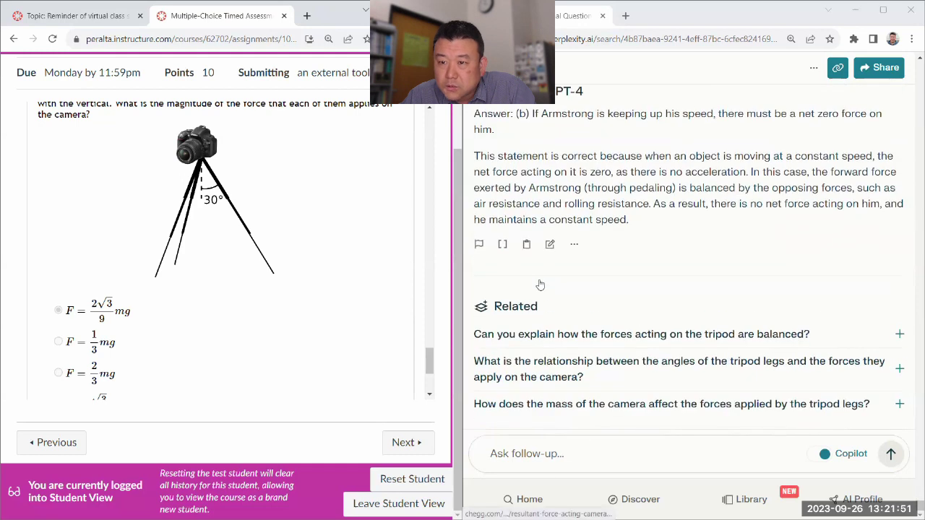
scroll(539, 283, up, 5)
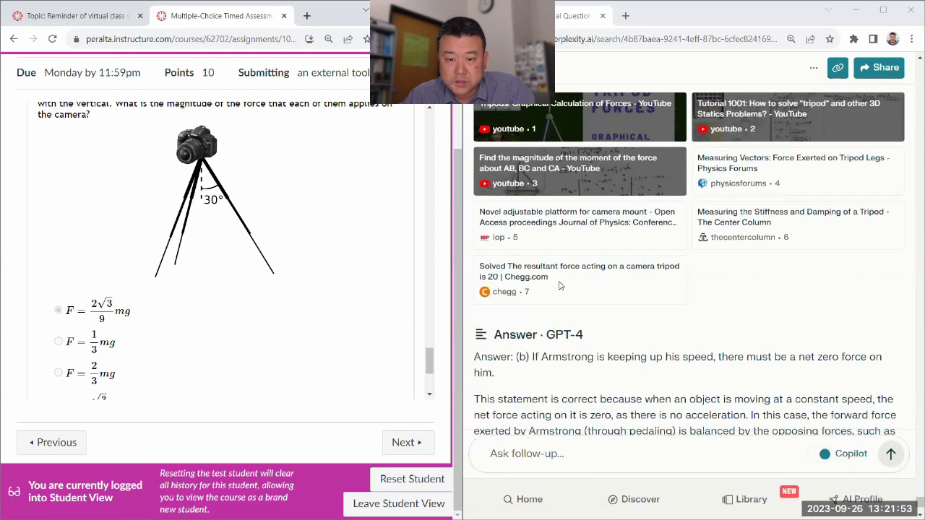
scroll(559, 285, up, 3)
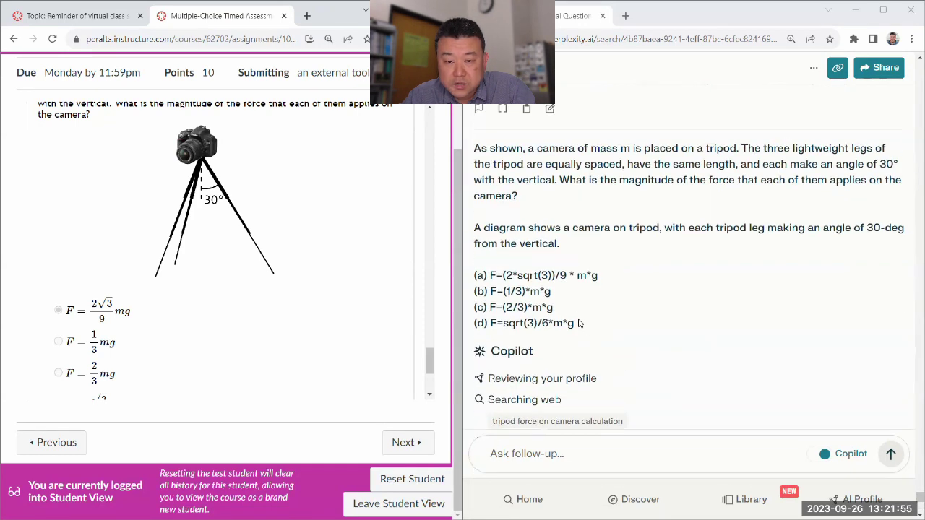
scroll(567, 393, down, 8)
Start a Perplexity follow-up saying the question had nothing to do with Armstrong
click(553, 463)
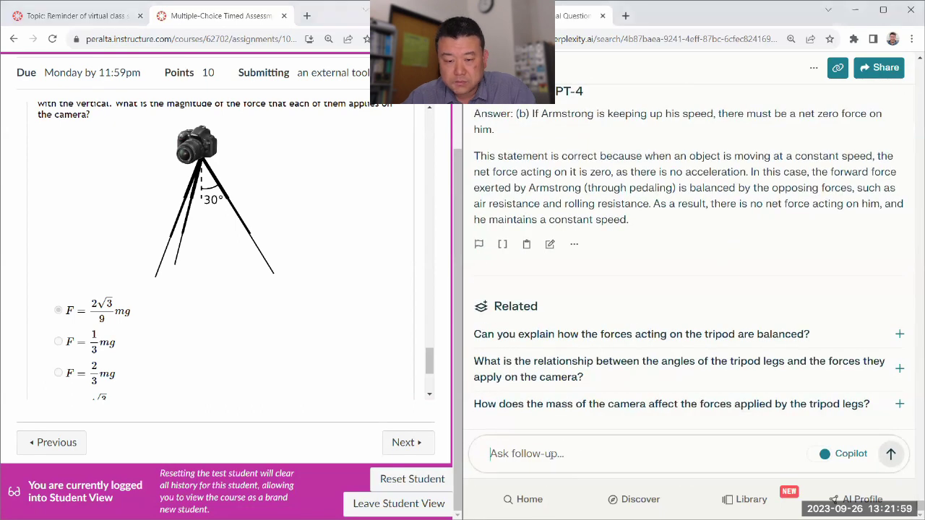
text(Question I)
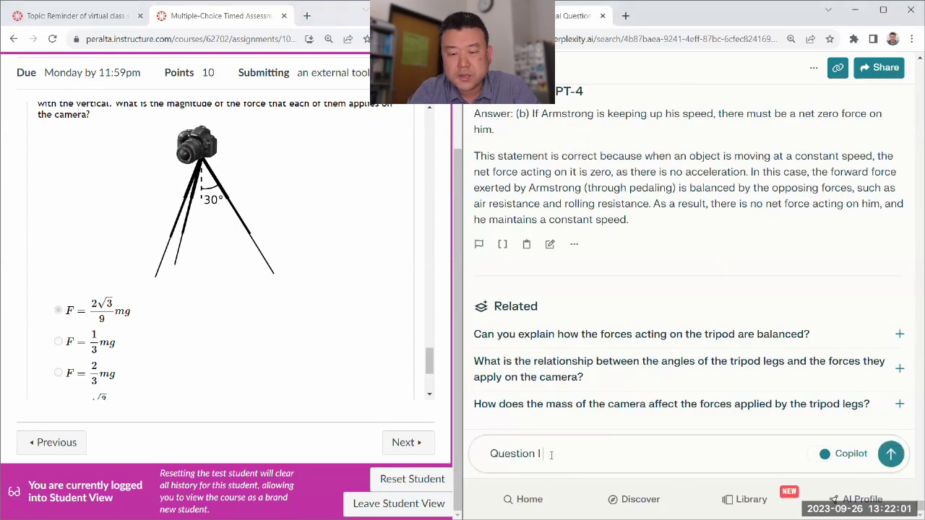
text( asked had nothing t)
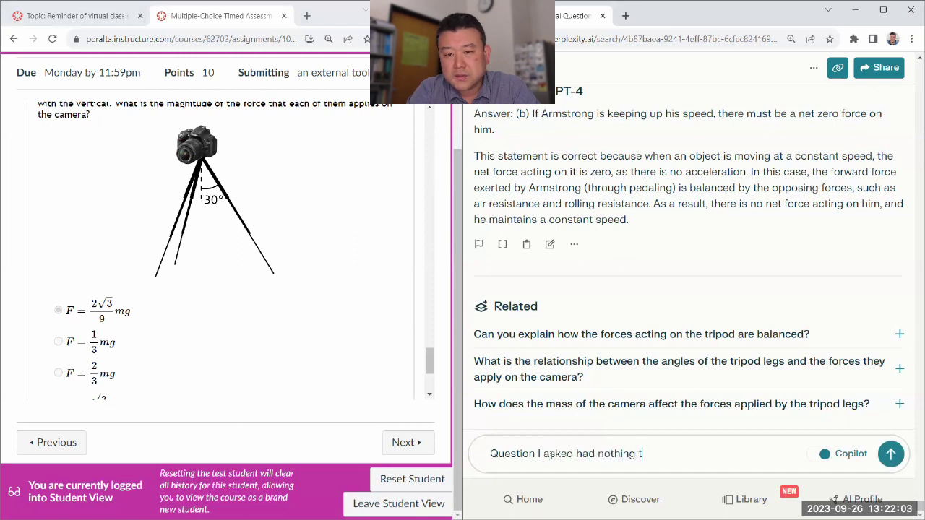
text(o do with Armstron)
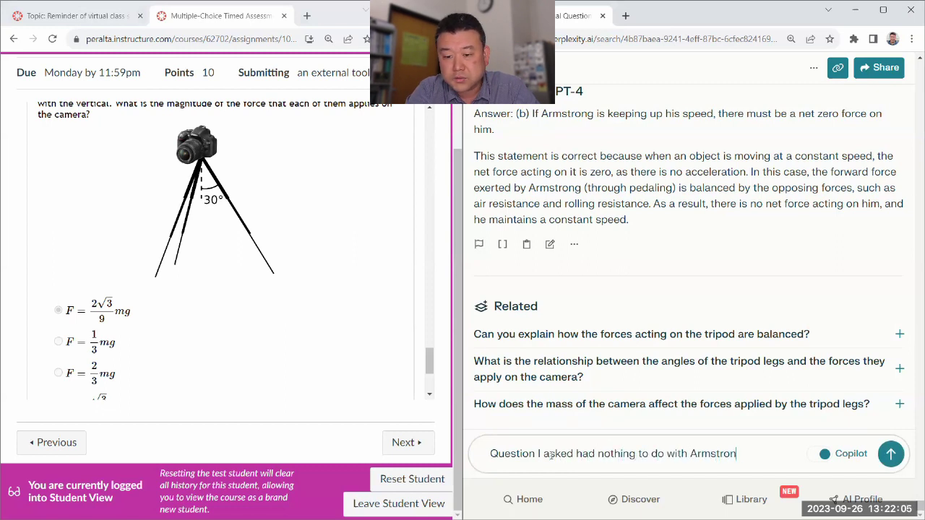
text(g. It was:)
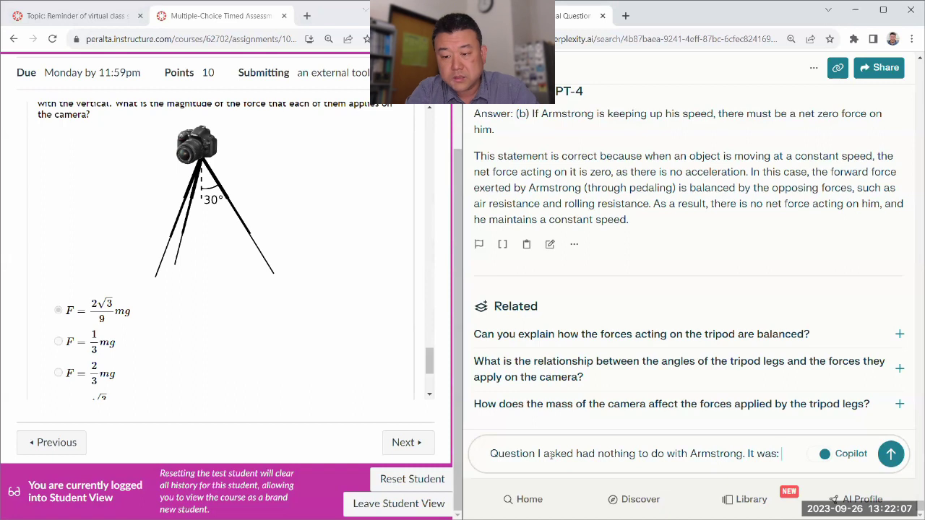
key(super+v)
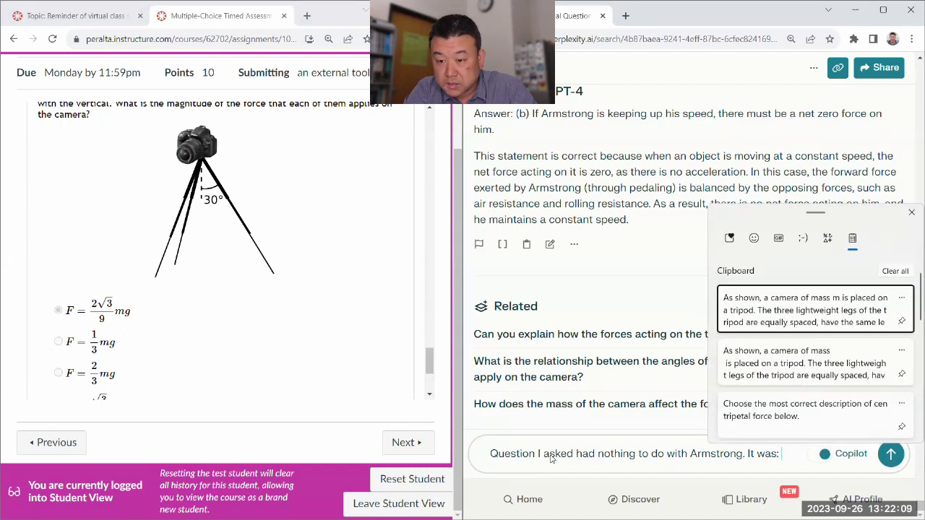
key(Escape)
Copy the full tripod question with its four options, paste it after 'It was:' and send
scroll(639, 243, up, 5)
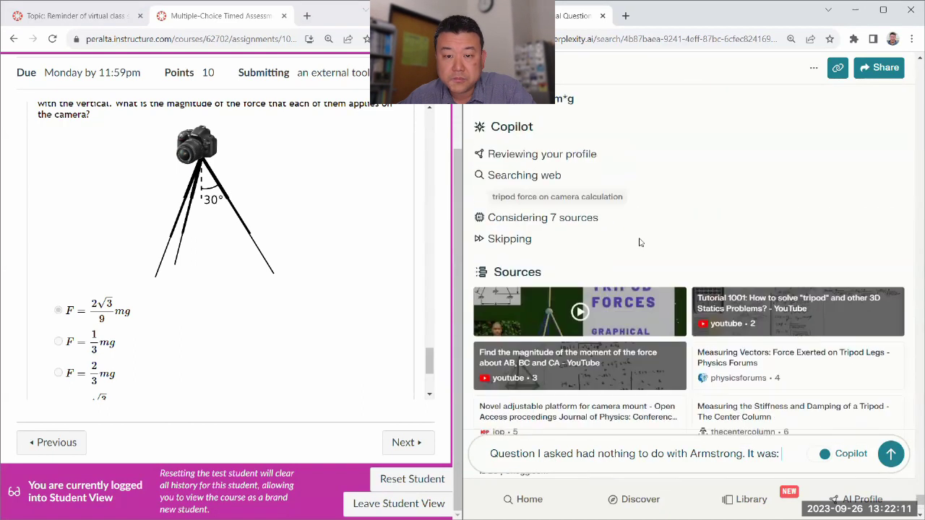
scroll(639, 243, up, 3)
drag(592, 329, 473, 155)
key(ctrl+c)
scroll(722, 303, down, 10)
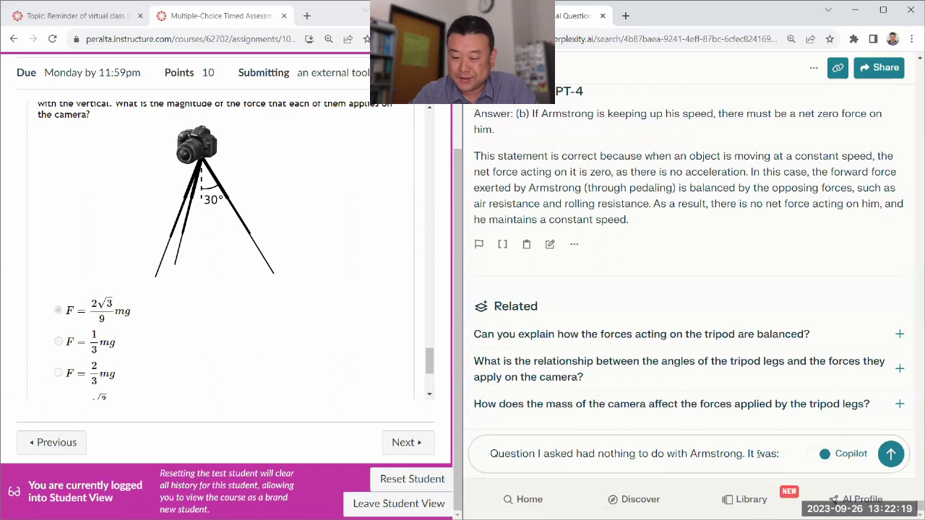
key(ctrl+v)
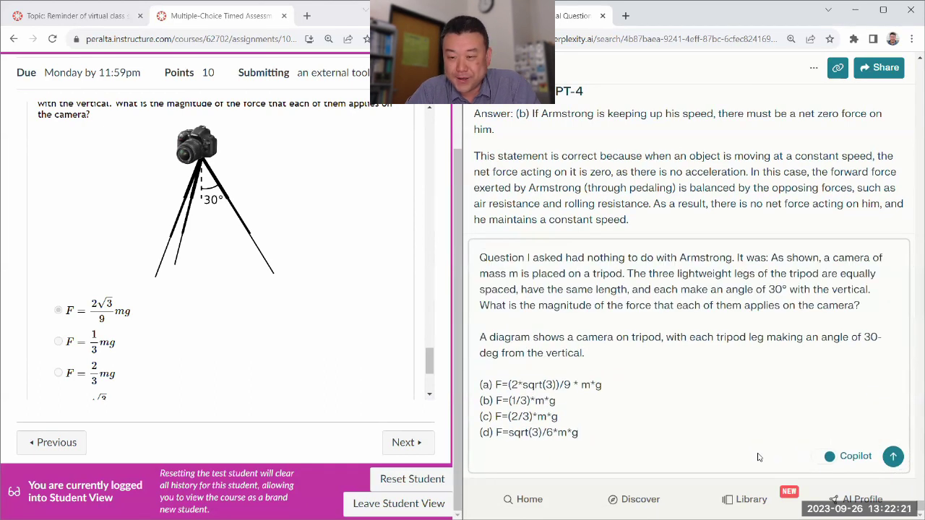
key(Return)
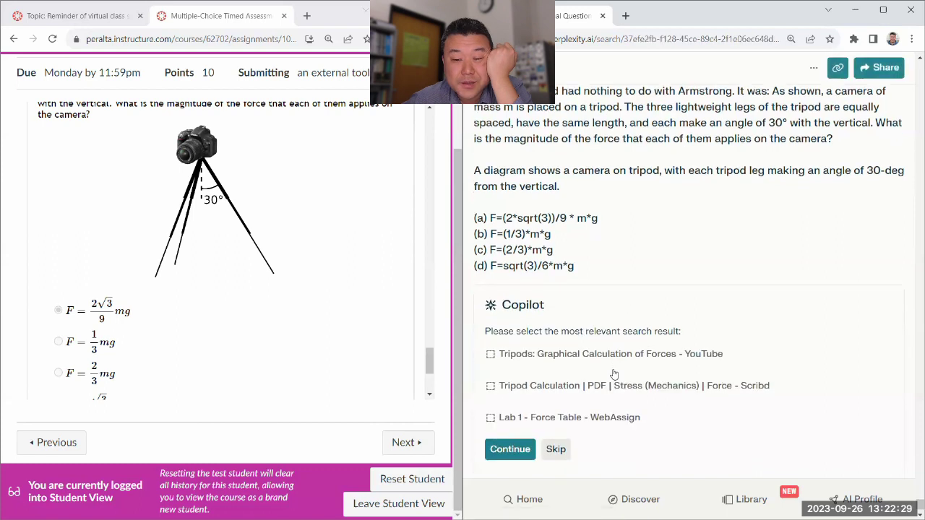
Skip the Copilot search-result prompt so GPT-4 writes a fresh answer
click(556, 384)
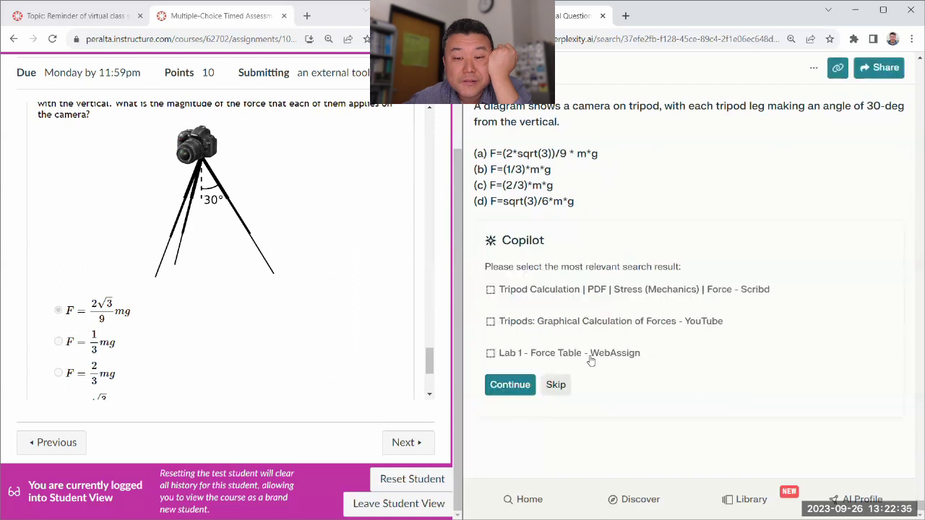
click(555, 388)
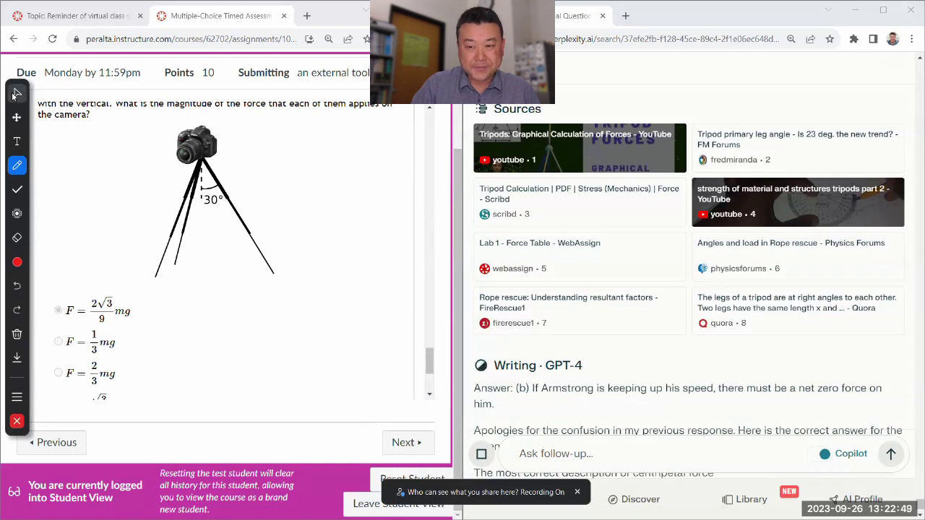
Move the annotation toolbar to the right edge and scroll the tripod question into view
drag(13, 95, 904, 129)
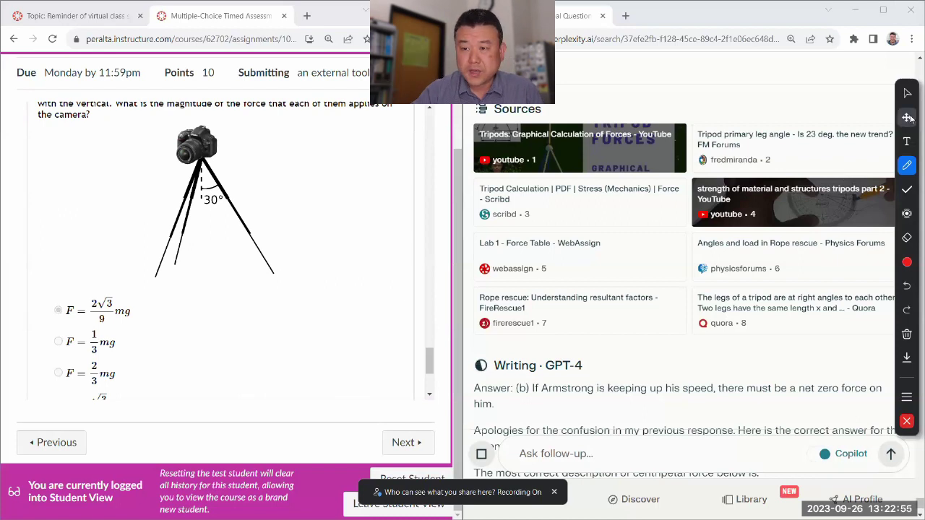
click(907, 92)
scroll(373, 271, up, 1)
scroll(373, 271, down, 1)
scroll(373, 271, up, 1)
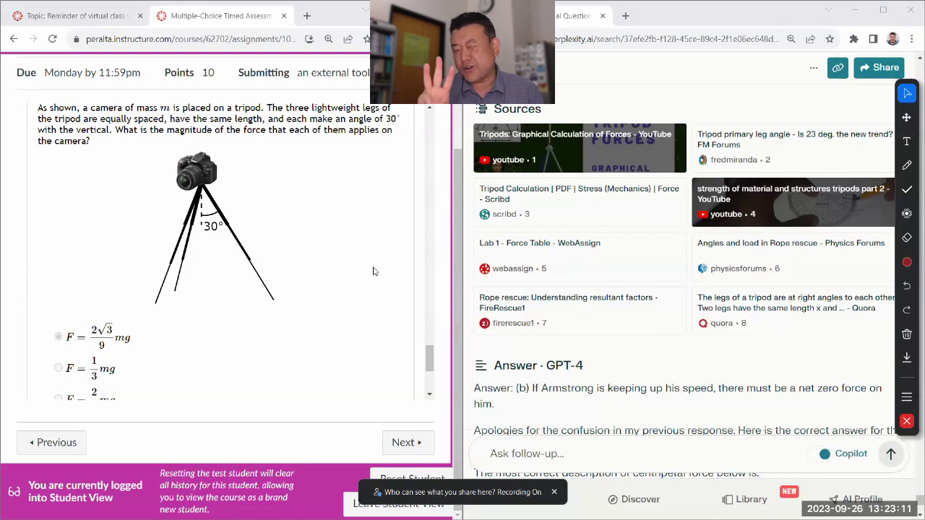
With the pen in dark blue ink, draw the downward mg weight arrow from the dot
click(907, 167)
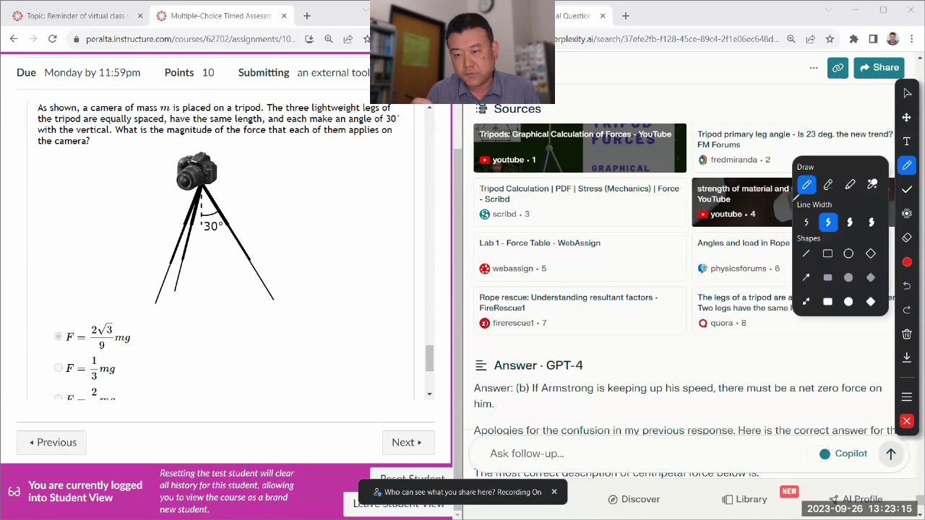
click(906, 264)
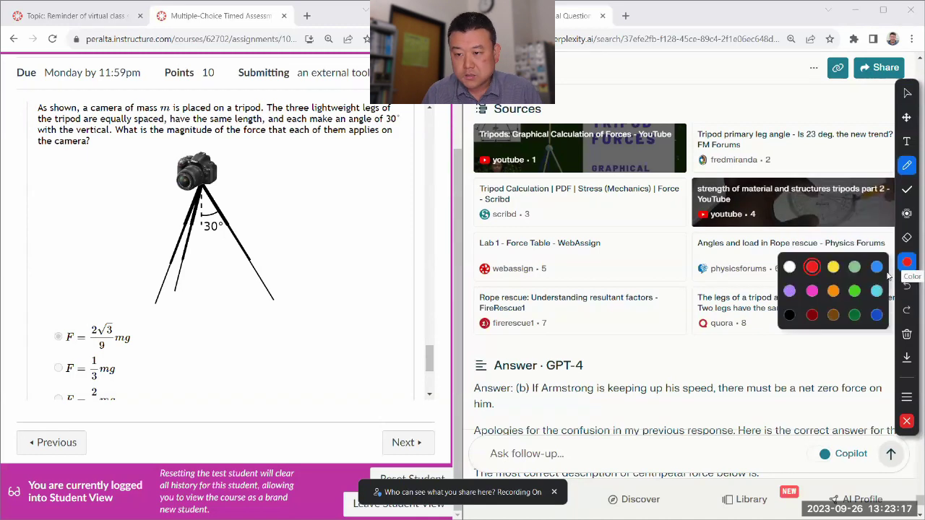
click(789, 315)
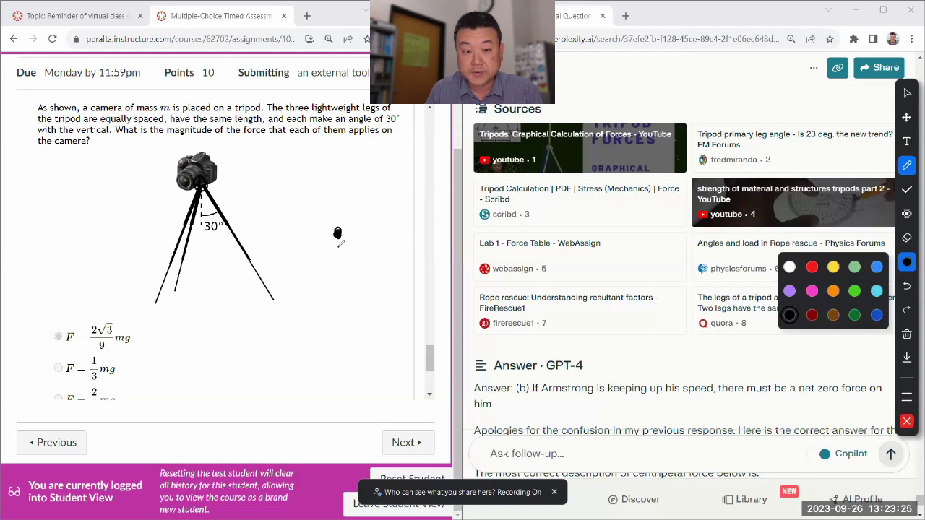
click(876, 315)
mouse_move(338, 233)
mouse_down()
mouse_move(334, 303)
mouse_move(372, 291)
mouse_move(387, 298)
mouse_up()
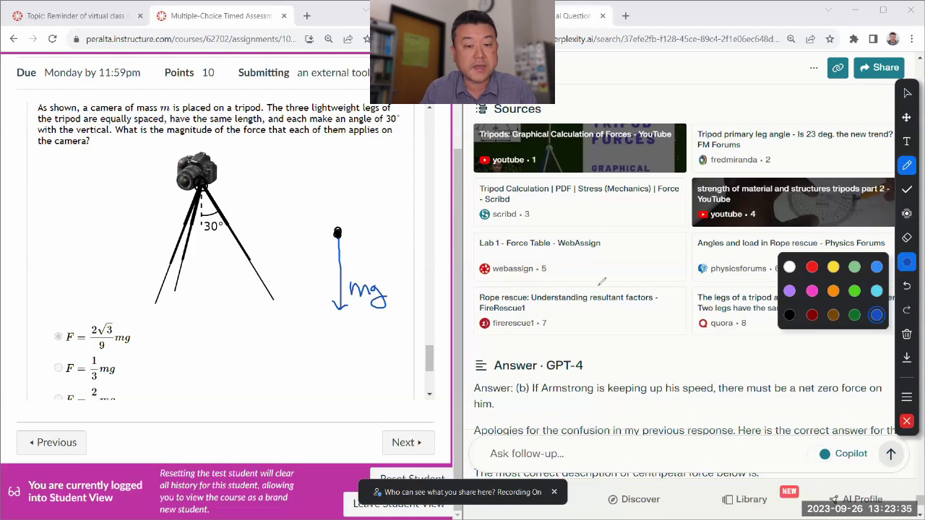
In green, draw the left and right leg forces, each labelled 30° from vertical
click(853, 315)
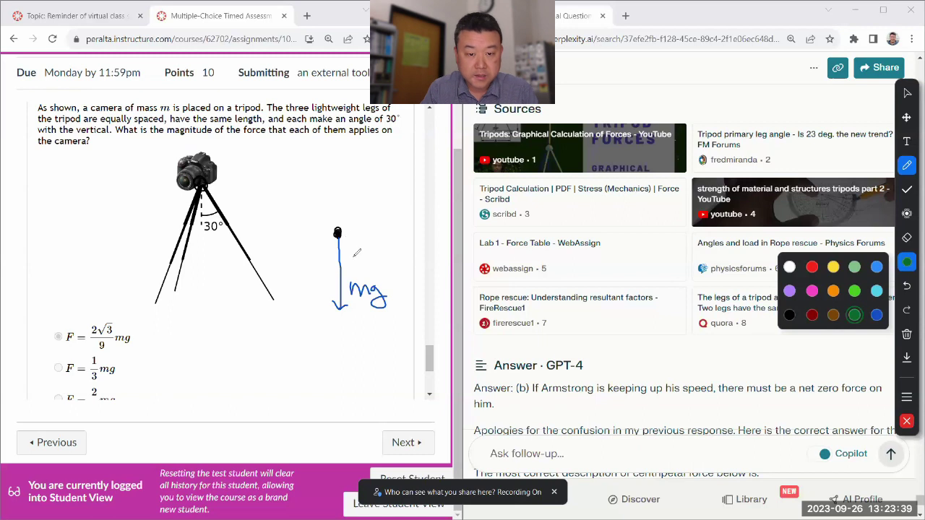
mouse_move(337, 229)
mouse_down()
mouse_move(294, 162)
mouse_move(332, 157)
mouse_up()
mouse_move(332, 173)
mouse_down()
mouse_move(334, 203)
mouse_move(314, 182)
mouse_up()
drag(322, 175, 321, 176)
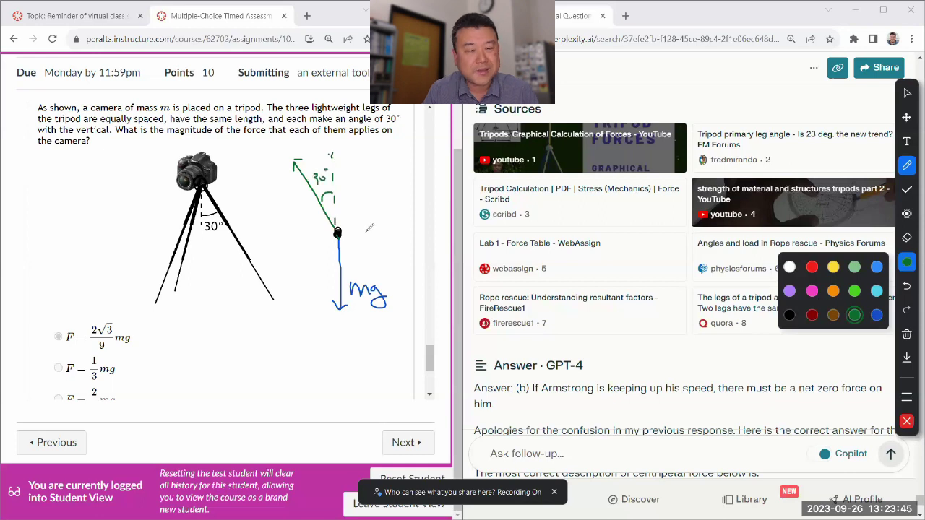
mouse_move(339, 230)
mouse_down()
mouse_move(383, 154)
mouse_move(385, 169)
mouse_up()
mouse_move(340, 195)
mouse_down()
mouse_move(350, 202)
mouse_move(356, 170)
mouse_up()
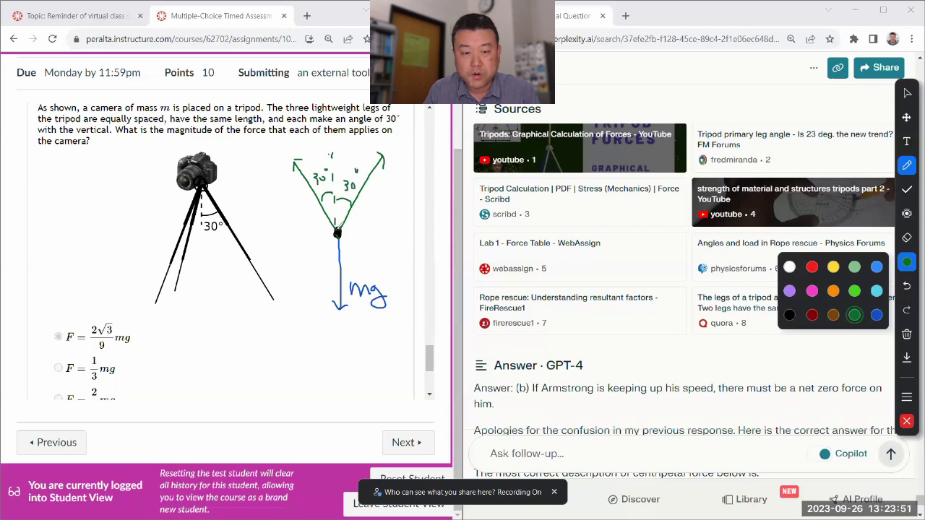
Draw the vertical upward force, mark its side angles, and label the forces F
drag(338, 230, 336, 155)
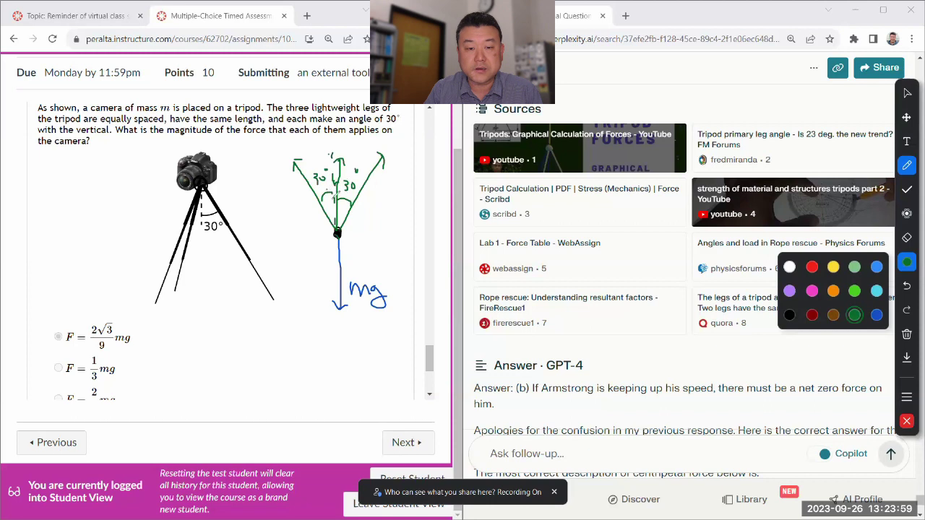
mouse_move(330, 189)
mouse_down()
mouse_move(328, 204)
mouse_move(345, 205)
mouse_up()
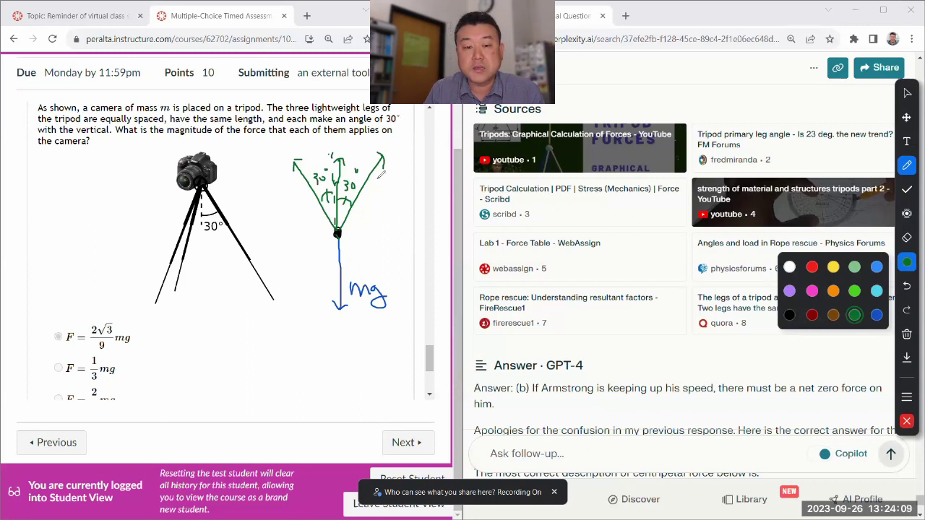
drag(388, 178, 378, 192)
key(ctrl+z)
key(ctrl+z)
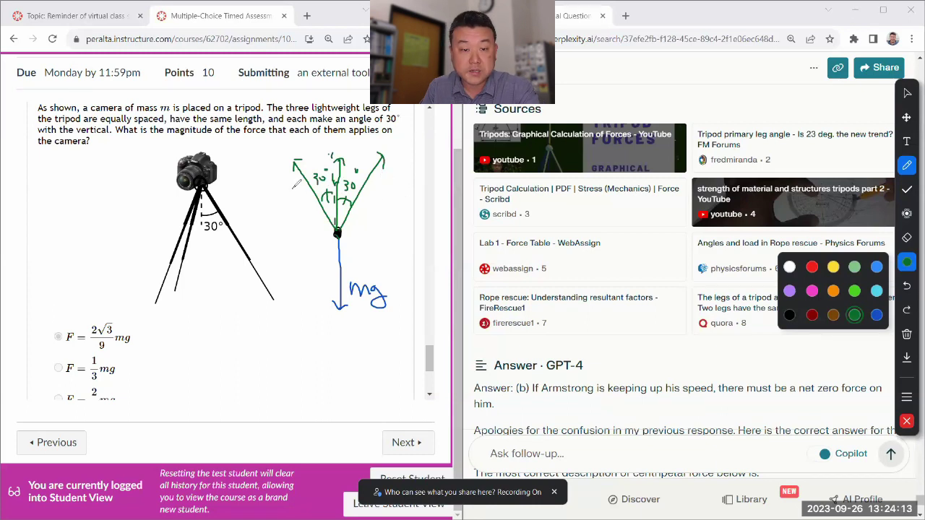
drag(301, 187, 293, 206)
drag(293, 196, 299, 196)
mouse_move(350, 148)
mouse_down()
mouse_move(344, 163)
mouse_move(357, 134)
mouse_move(360, 163)
mouse_move(374, 133)
mouse_up()
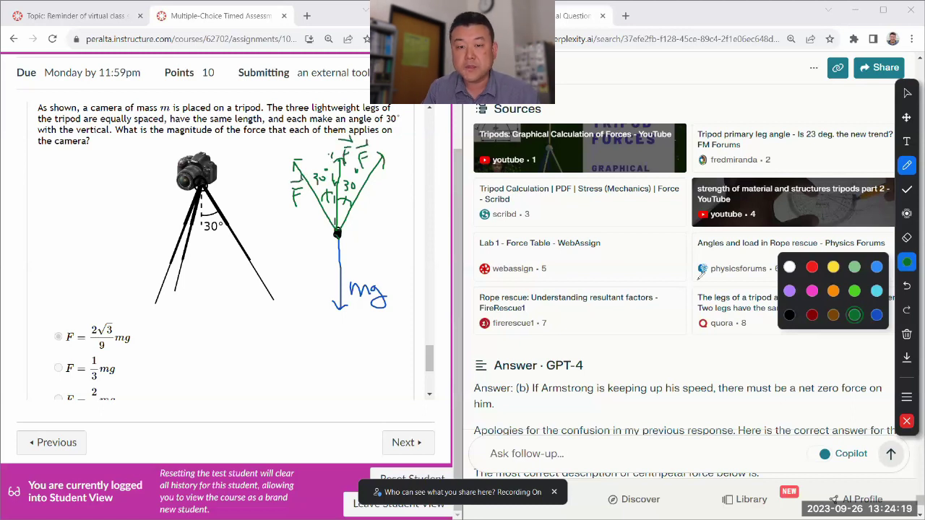
In red ink, draw a dashed horizontal line and a solid axis through the force origin
click(811, 267)
drag(287, 239, 318, 236)
drag(324, 236, 333, 237)
drag(351, 236, 360, 236)
drag(373, 235, 386, 235)
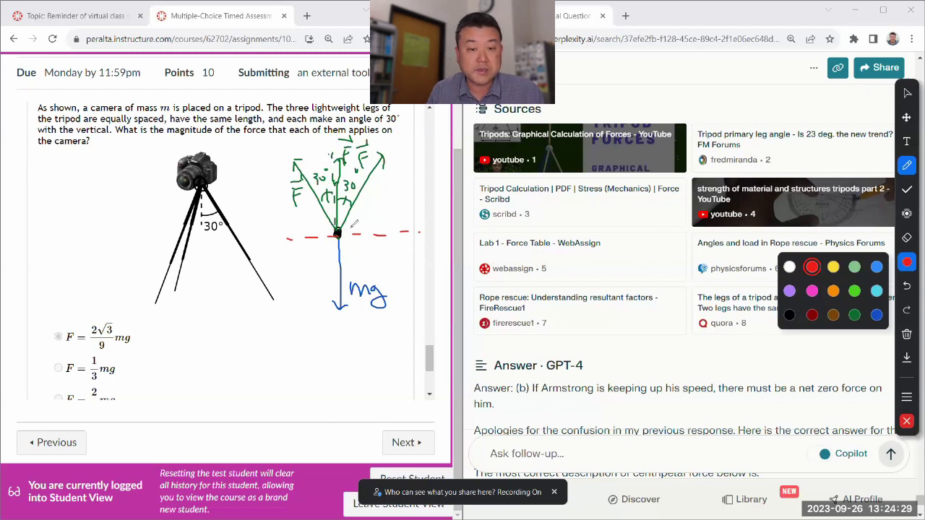
mouse_move(342, 234)
mouse_down()
mouse_move(387, 233)
mouse_move(388, 160)
mouse_move(395, 170)
mouse_move(374, 195)
mouse_move(391, 185)
mouse_up()
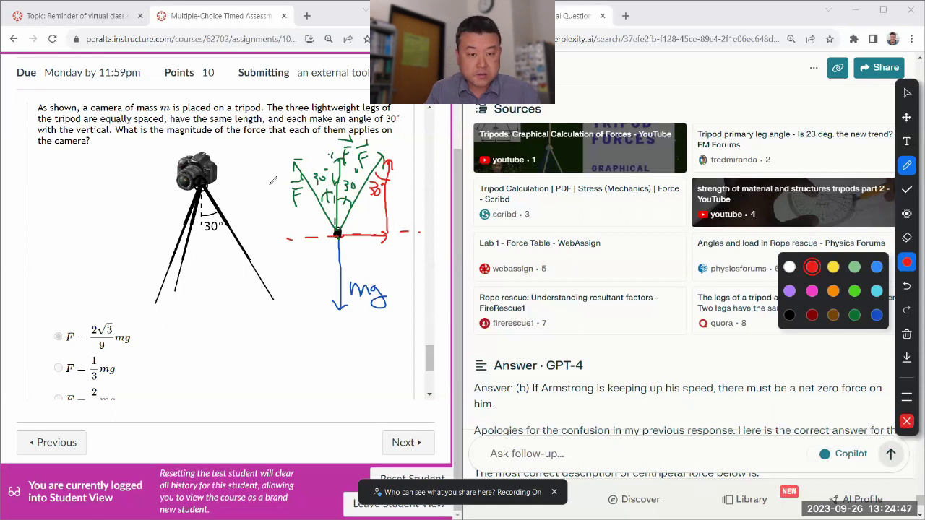
Draw a boxed x/y axis key left of the sketch and write 'y:' below the tripod
drag(262, 189, 281, 184)
drag(272, 178, 273, 253)
mouse_move(257, 235)
mouse_down()
mouse_move(301, 235)
mouse_move(291, 247)
mouse_move(300, 256)
mouse_up()
drag(300, 246, 290, 255)
drag(253, 181, 258, 191)
drag(263, 178, 254, 198)
mouse_move(246, 165)
mouse_down()
mouse_move(280, 204)
mouse_move(246, 166)
mouse_up()
mouse_move(243, 362)
mouse_down()
mouse_move(245, 383)
mouse_move(264, 372)
mouse_up()
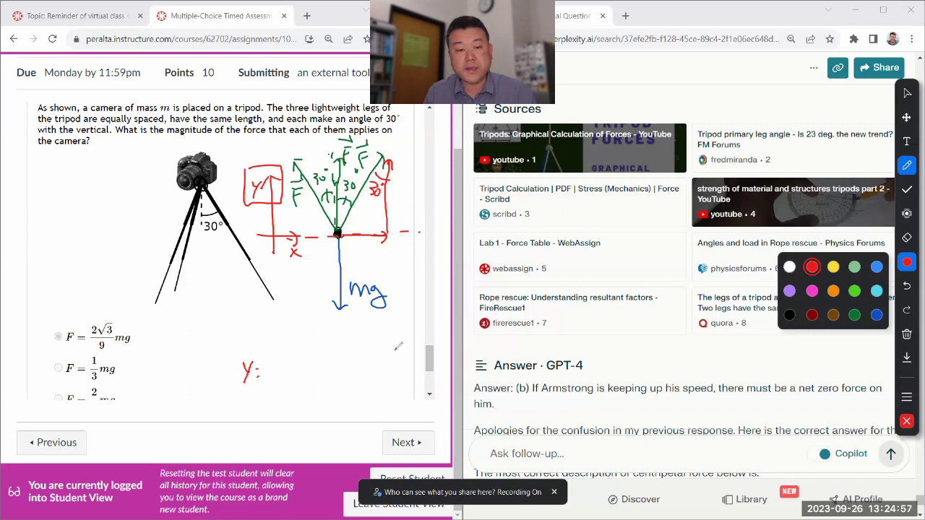
In green, write the y-balance 0 = 3·F_y = mg after 'y:'
click(854, 314)
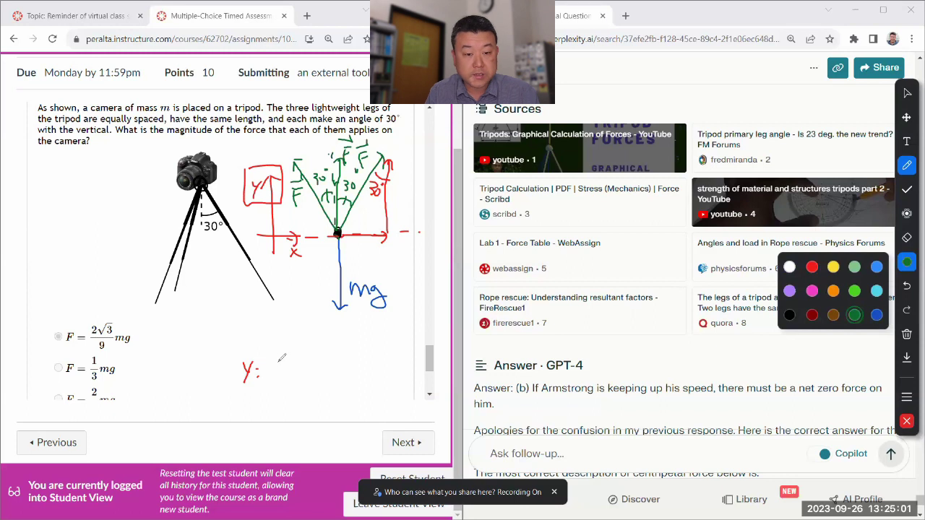
drag(279, 362, 298, 369)
drag(291, 374, 299, 373)
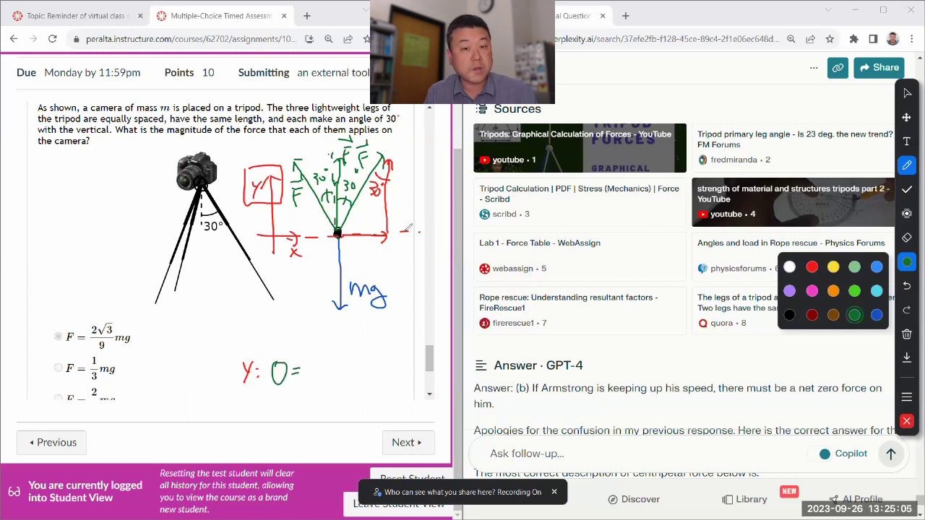
mouse_move(307, 362)
mouse_down()
mouse_move(307, 380)
mouse_move(343, 373)
mouse_up()
mouse_move(343, 365)
mouse_down()
mouse_move(350, 364)
mouse_move(354, 391)
mouse_up()
drag(361, 359, 373, 364)
mouse_move(379, 367)
mouse_down()
mouse_move(382, 356)
mouse_move(397, 383)
mouse_up()
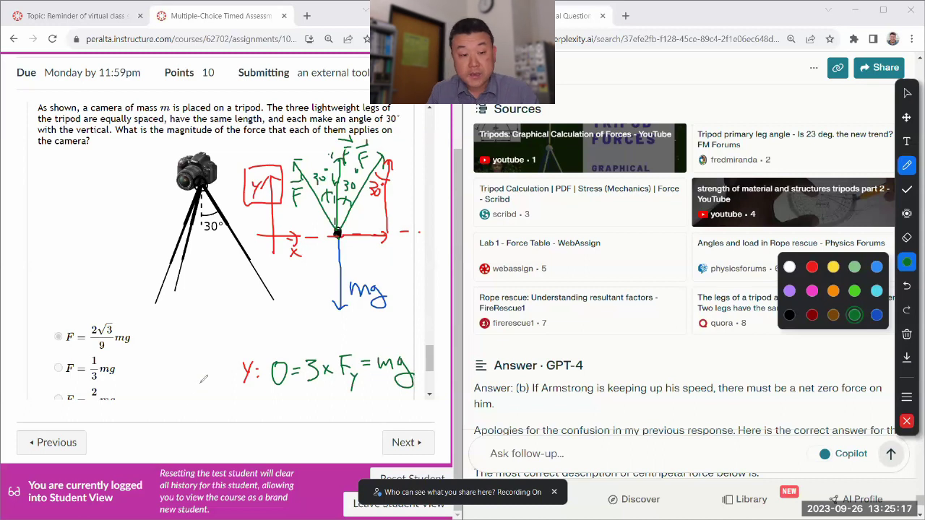
Underline F = 1/3 mg, label the vertical component 'Fy =', and write SOH CAH TOA
mouse_move(82, 388)
mouse_down()
mouse_move(128, 385)
mouse_move(132, 366)
mouse_up()
mouse_move(125, 371)
mouse_down()
mouse_move(161, 378)
mouse_move(157, 390)
mouse_up()
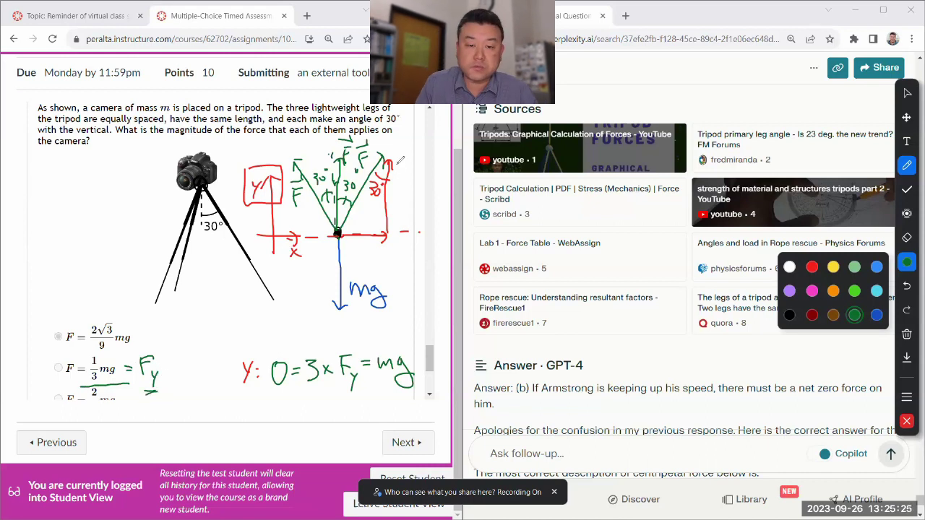
mouse_move(390, 185)
mouse_down()
mouse_move(390, 203)
mouse_move(398, 187)
mouse_up()
drag(390, 195, 401, 213)
mouse_move(406, 205)
mouse_down()
mouse_move(397, 221)
mouse_move(403, 213)
mouse_up()
drag(394, 220, 403, 218)
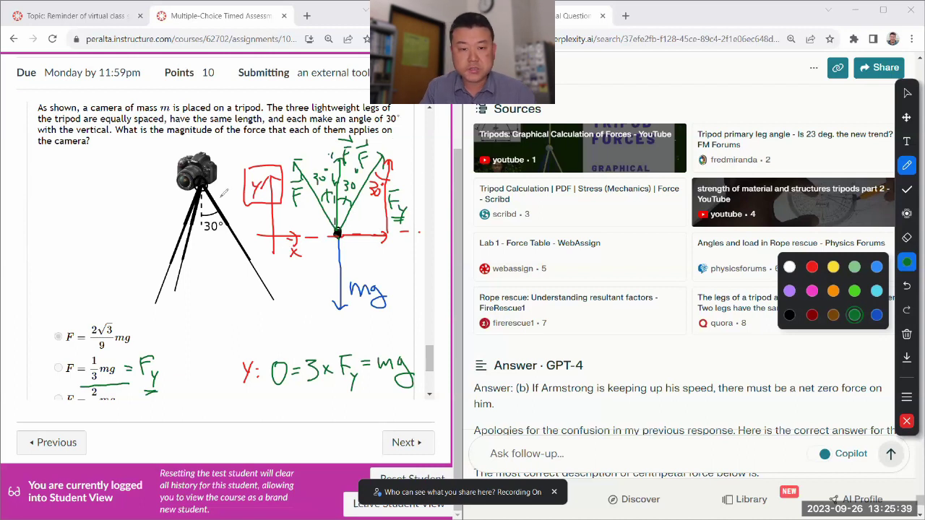
mouse_move(78, 170)
mouse_down()
mouse_move(94, 165)
mouse_move(69, 217)
mouse_move(85, 235)
mouse_move(94, 229)
mouse_up()
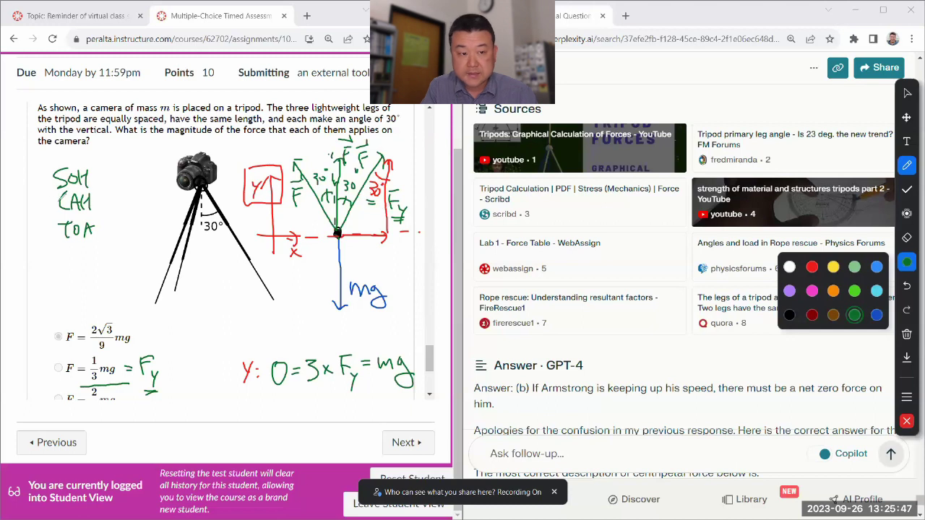
Box CAH, write Fy = F·cos 30°, and label the triangle sides 1/2 and √3/2
mouse_move(50, 188)
mouse_down()
mouse_move(102, 186)
mouse_move(52, 185)
mouse_up()
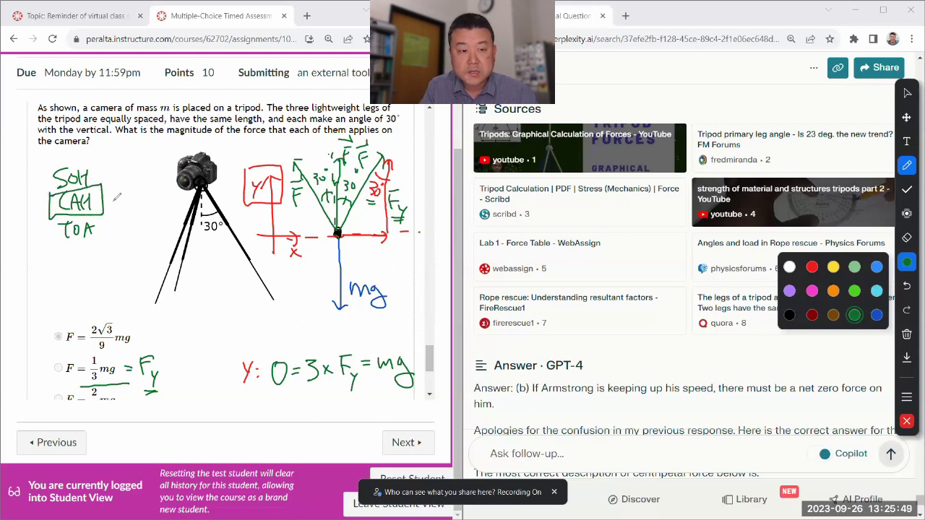
mouse_move(108, 199)
mouse_down()
mouse_move(133, 243)
mouse_move(152, 226)
mouse_move(141, 253)
mouse_up()
drag(144, 239, 136, 286)
mouse_move(126, 291)
mouse_down()
mouse_move(147, 299)
mouse_move(162, 278)
mouse_move(197, 291)
mouse_move(222, 278)
mouse_up()
drag(228, 273, 227, 273)
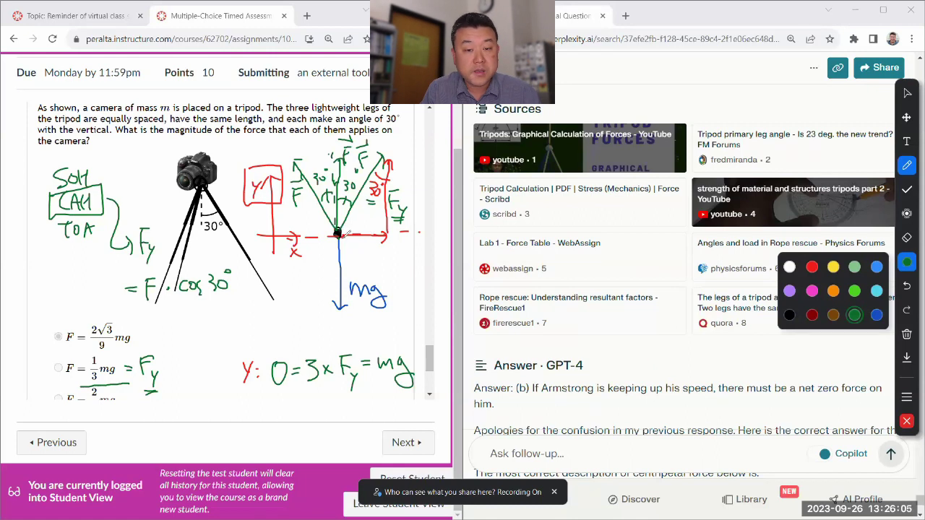
drag(359, 243, 359, 252)
mouse_move(369, 243)
mouse_down()
mouse_move(364, 256)
mouse_move(377, 259)
mouse_up()
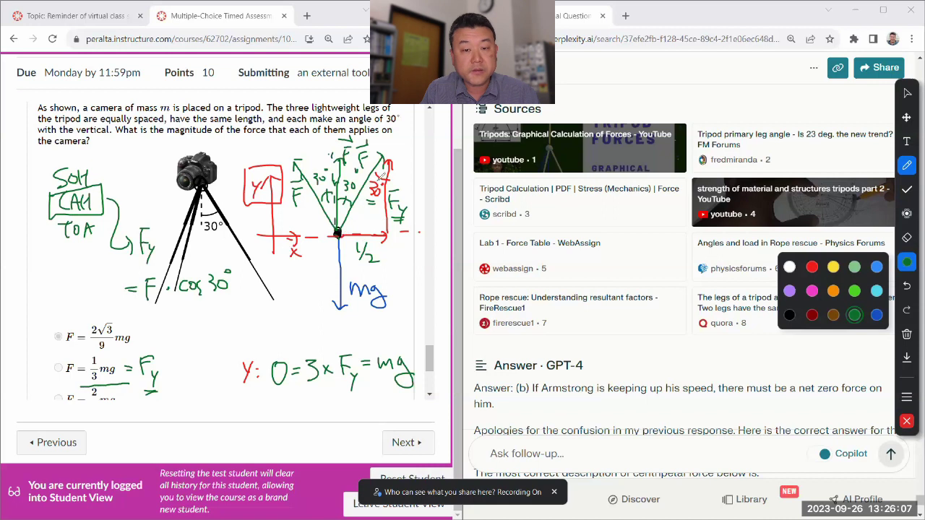
mouse_move(393, 175)
mouse_down()
mouse_move(400, 150)
mouse_move(422, 141)
mouse_move(414, 157)
mouse_move(424, 170)
mouse_up()
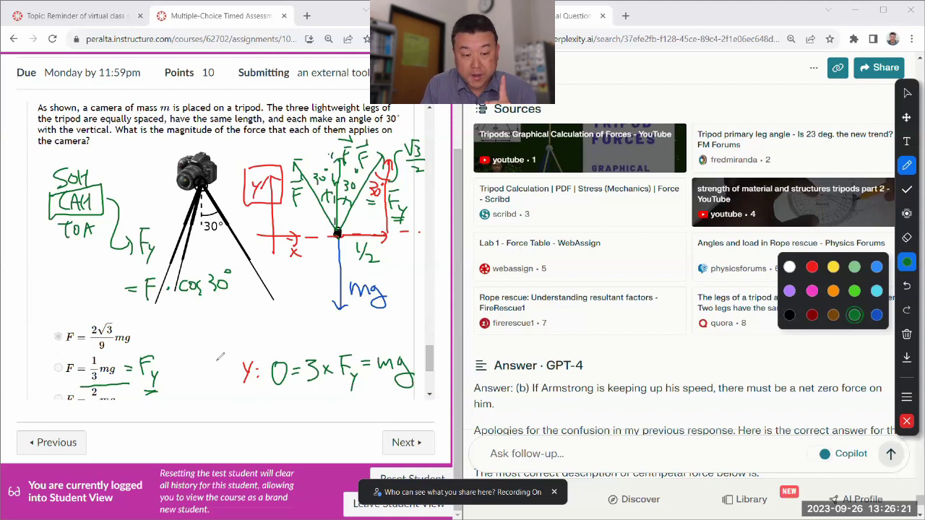
Under the answer choices, write Fy = F·√3/2, underlining cos 30°
mouse_move(91, 349)
mouse_down()
mouse_move(91, 386)
mouse_move(126, 392)
mouse_move(154, 393)
mouse_move(157, 342)
mouse_move(167, 357)
mouse_up()
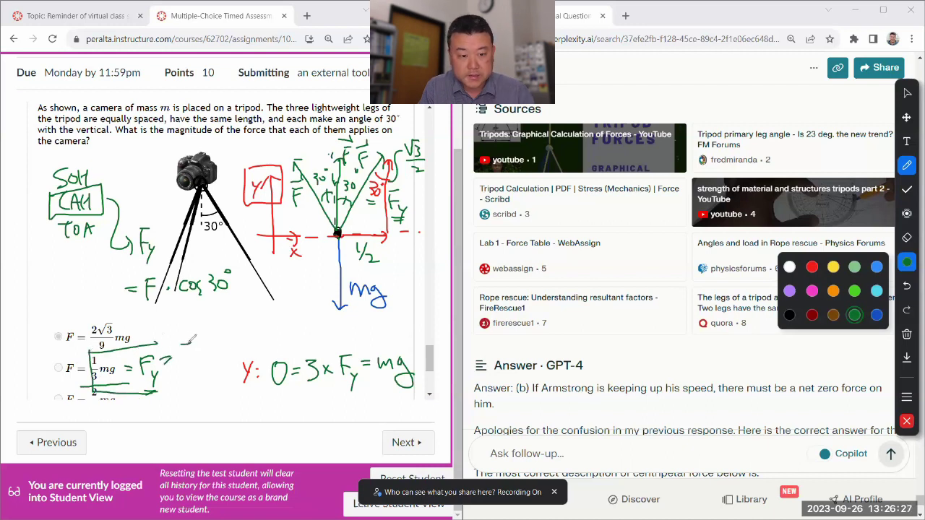
drag(193, 347, 185, 364)
drag(184, 356, 192, 354)
drag(186, 304, 236, 302)
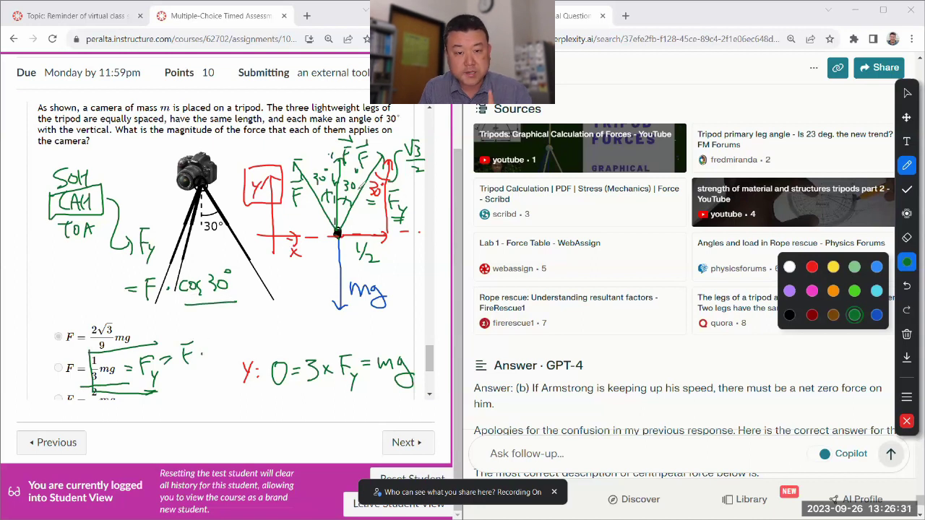
mouse_move(207, 343)
mouse_down()
mouse_move(230, 329)
mouse_move(219, 351)
mouse_move(236, 365)
mouse_up()
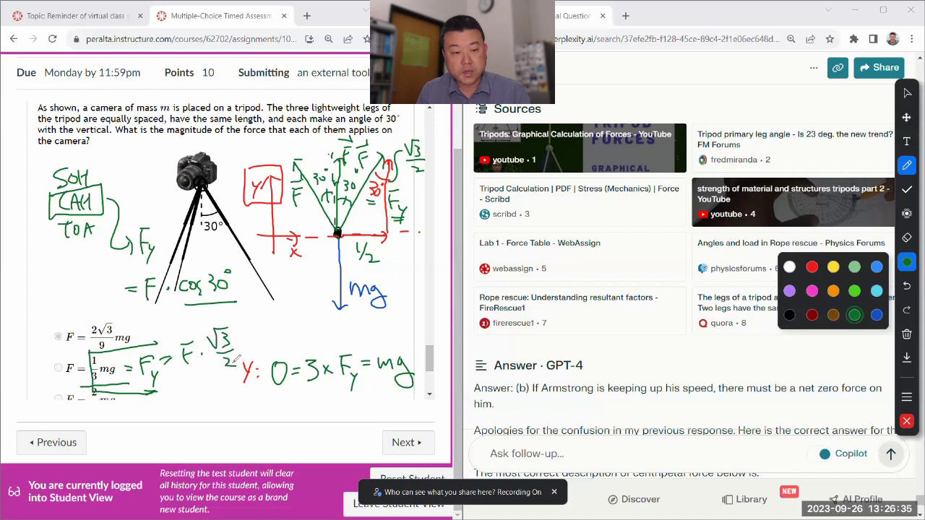
Start a new line below the choices, beginning 'F =' to solve for F
mouse_move(132, 402)
mouse_down()
mouse_move(124, 426)
mouse_move(153, 432)
mouse_up()
drag(146, 423, 149, 436)
drag(182, 373, 193, 371)
drag(183, 379, 194, 377)
mouse_move(172, 416)
mouse_down()
mouse_move(183, 413)
mouse_move(172, 434)
mouse_up()
drag(172, 424, 202, 420)
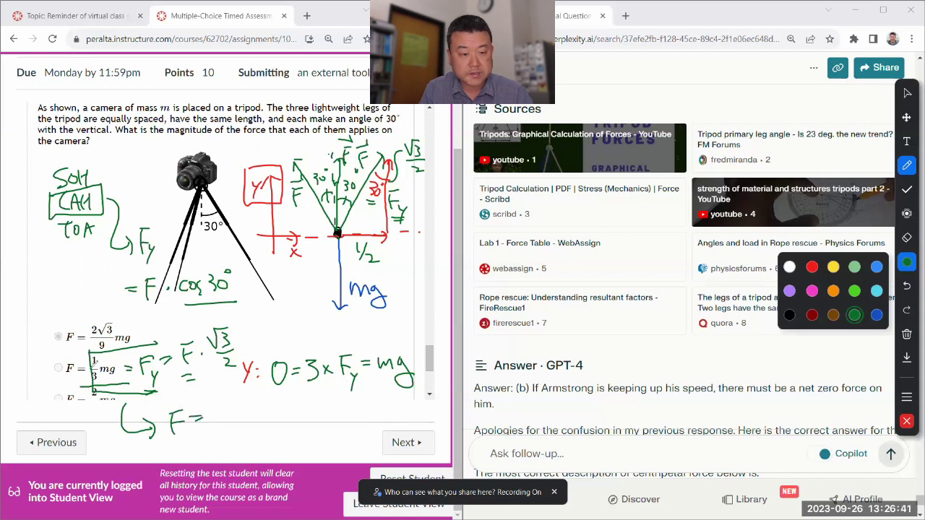
Write F = 2/(3√3) mg, then multiply by √3/√3 in red ink
drag(223, 403, 243, 419)
mouse_move(217, 426)
mouse_down()
mouse_move(225, 434)
mouse_move(218, 444)
mouse_move(255, 421)
mouse_move(248, 443)
mouse_up()
mouse_move(255, 419)
mouse_down()
mouse_move(281, 417)
mouse_move(278, 437)
mouse_move(234, 436)
mouse_up()
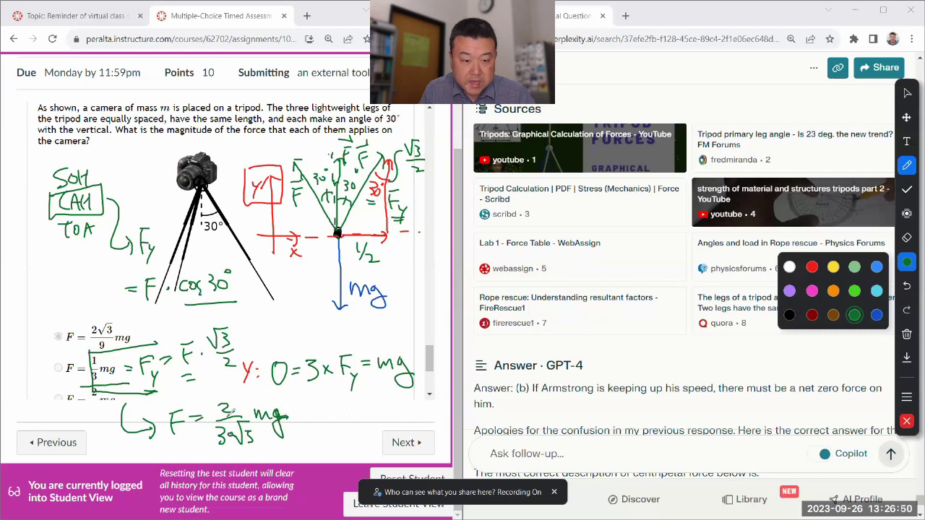
click(817, 268)
drag(292, 406, 296, 411)
drag(243, 450, 254, 453)
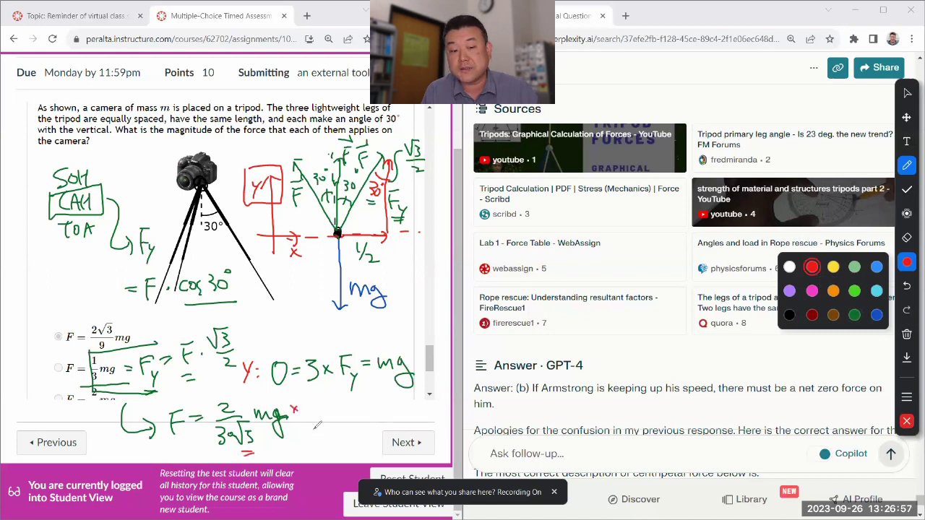
mouse_move(305, 431)
mouse_down()
mouse_move(331, 409)
mouse_move(315, 436)
mouse_move(298, 406)
mouse_move(322, 385)
mouse_move(315, 400)
mouse_up()
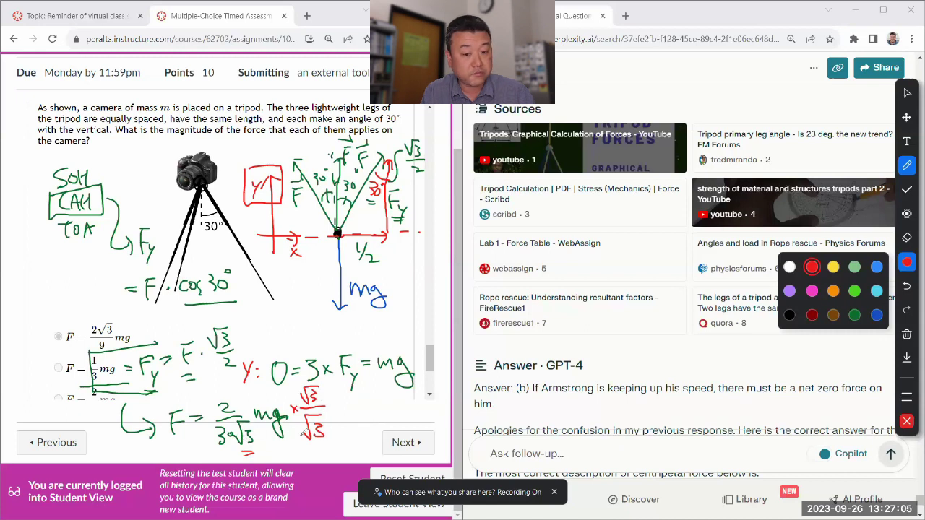
In green, simplify to 2√3/9 mg and box the matching first answer choice
click(854, 316)
mouse_move(332, 406)
mouse_down()
mouse_move(360, 420)
mouse_move(362, 438)
mouse_move(369, 408)
mouse_up()
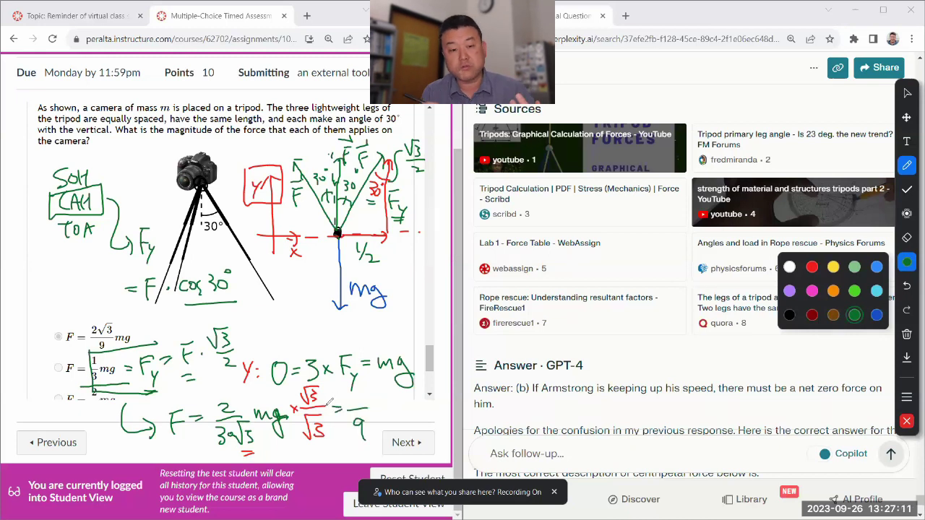
drag(409, 373, 412, 378)
mouse_move(342, 395)
mouse_down()
mouse_move(351, 404)
mouse_move(366, 389)
mouse_move(367, 402)
mouse_move(390, 402)
mouse_move(392, 419)
mouse_up()
drag(352, 445, 409, 424)
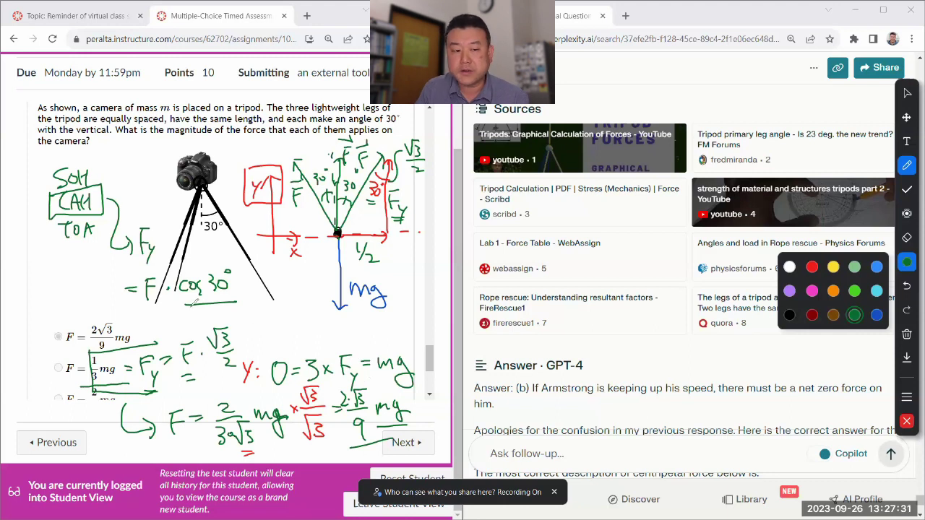
mouse_move(51, 318)
mouse_down()
mouse_move(72, 361)
mouse_move(137, 325)
mouse_move(56, 319)
mouse_up()
mouse_move(148, 322)
mouse_down()
mouse_move(289, 318)
mouse_move(317, 357)
mouse_move(182, 321)
mouse_move(313, 358)
mouse_up()
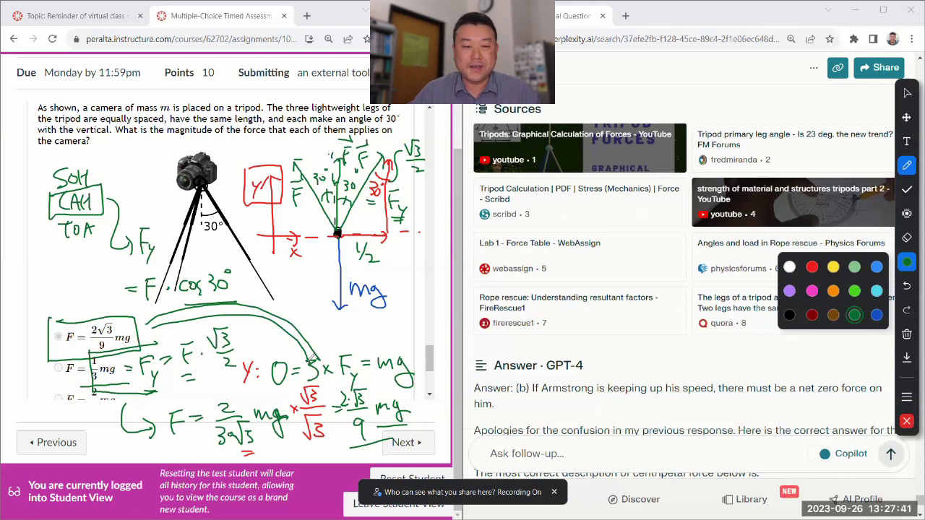
Dismiss the recording banner and highlight the first answer choice, 2√3/9 mg, in yellow ink
click(554, 492)
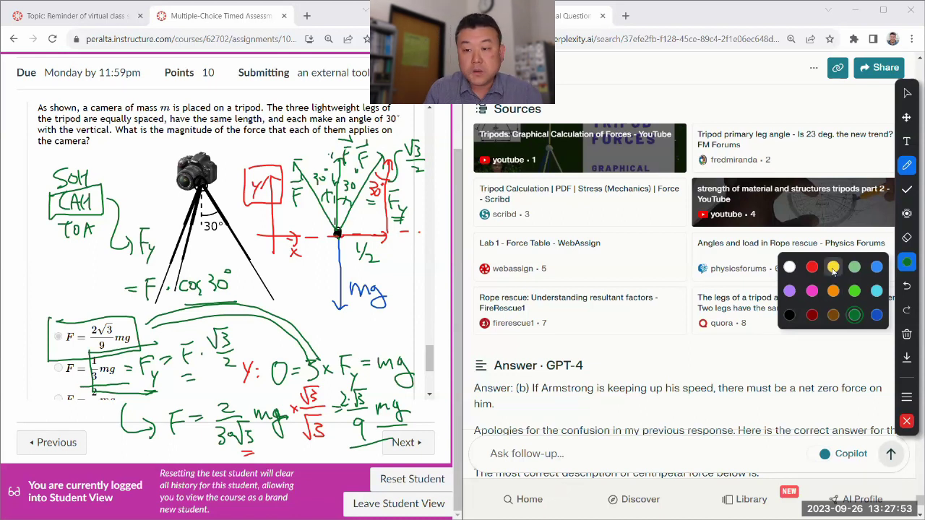
click(907, 166)
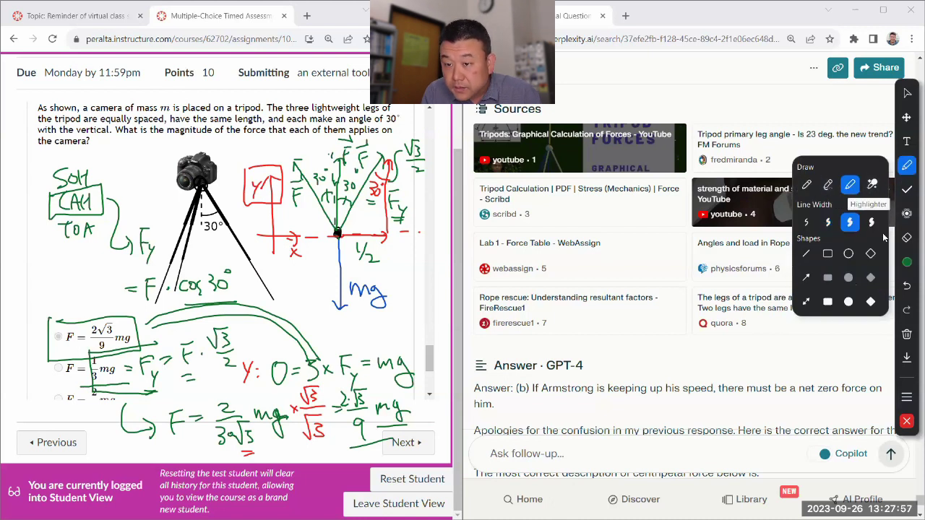
click(906, 262)
click(833, 267)
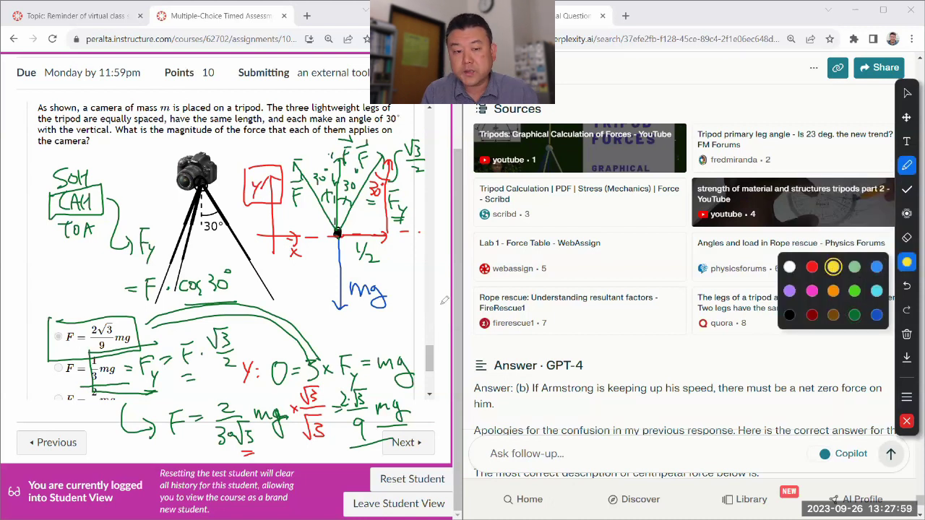
mouse_move(99, 315)
mouse_down()
mouse_move(99, 373)
mouse_move(85, 344)
mouse_move(93, 390)
mouse_move(85, 348)
mouse_up()
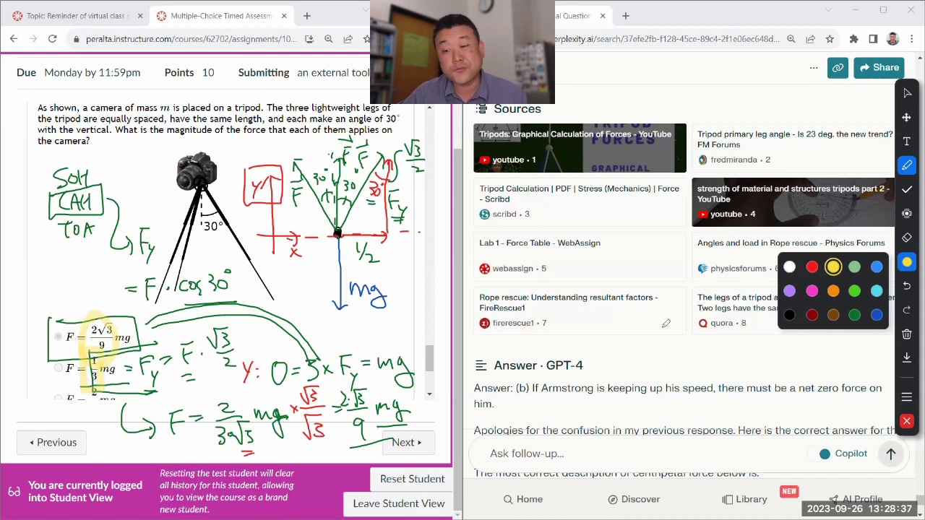
Clear all ink from the screen and close the annotation toolbar
click(906, 334)
click(843, 335)
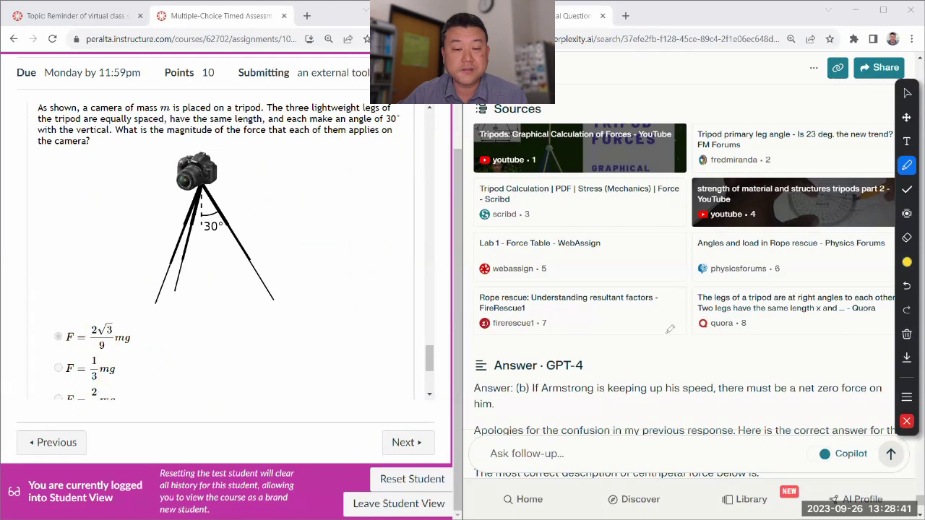
click(905, 422)
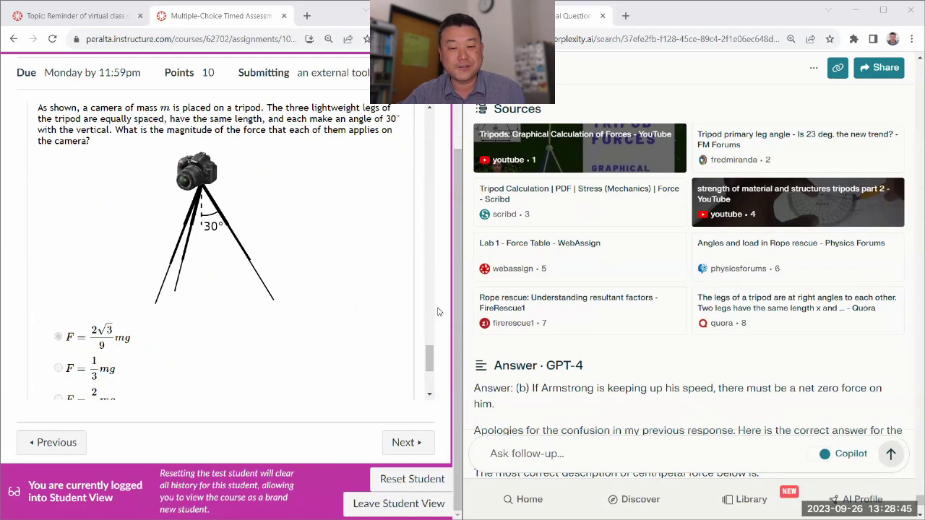
Scroll the Canvas page to the Review Assessment Attempts summary for Attempt 1
scroll(412, 311, down, 2)
scroll(406, 307, up, 1)
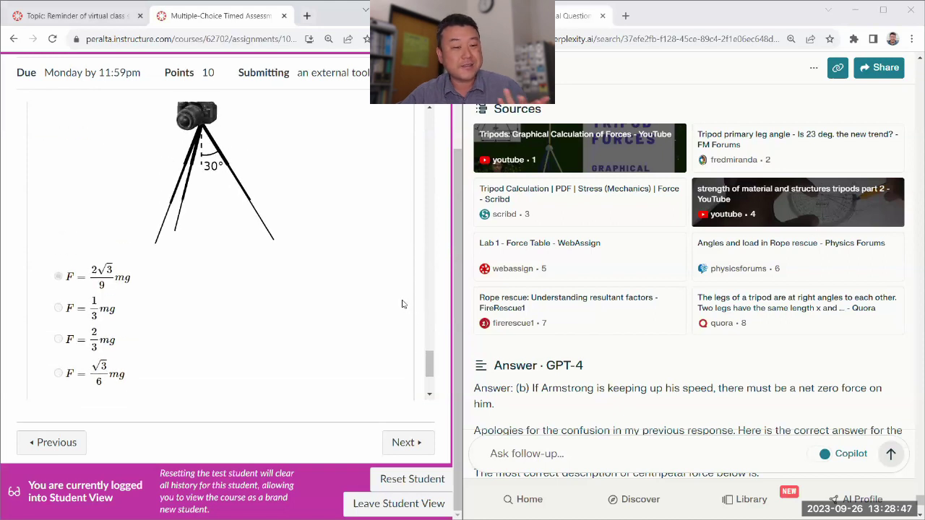
scroll(383, 305, up, 1)
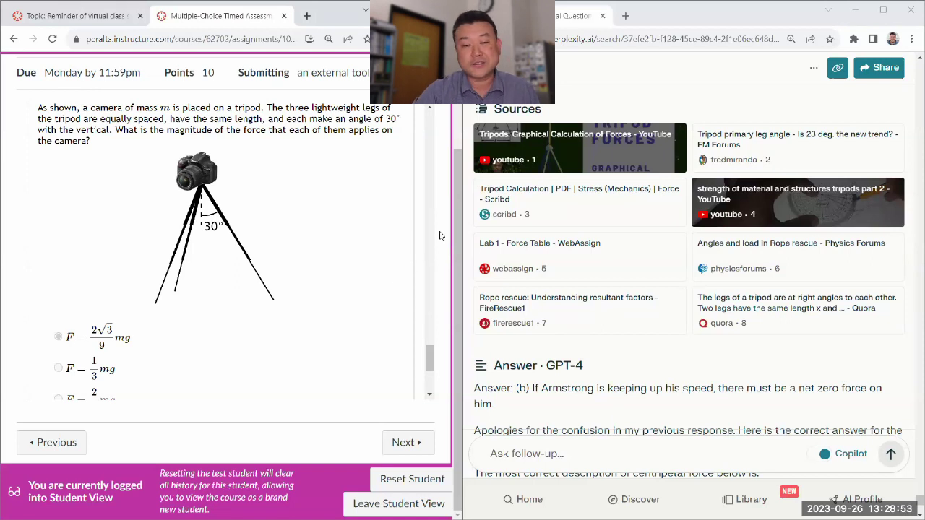
scroll(439, 235, up, 2)
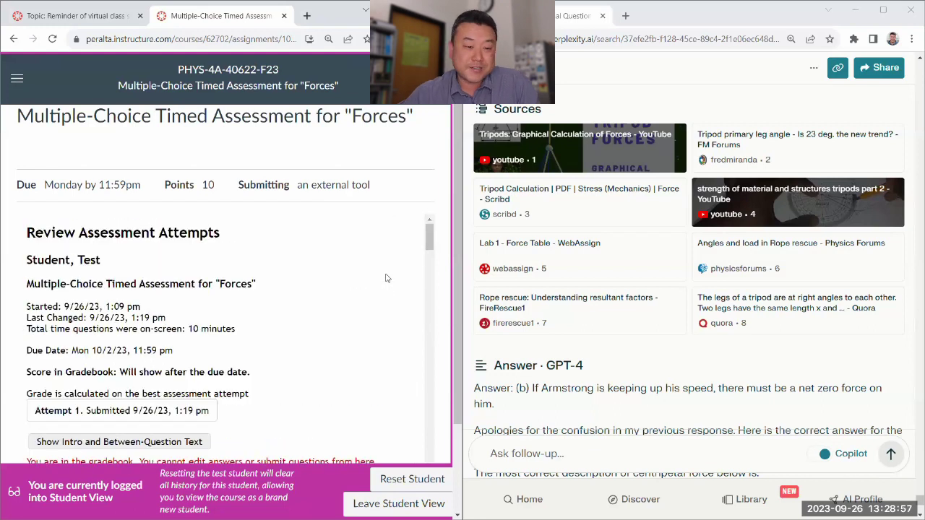
scroll(446, 192, down, 2)
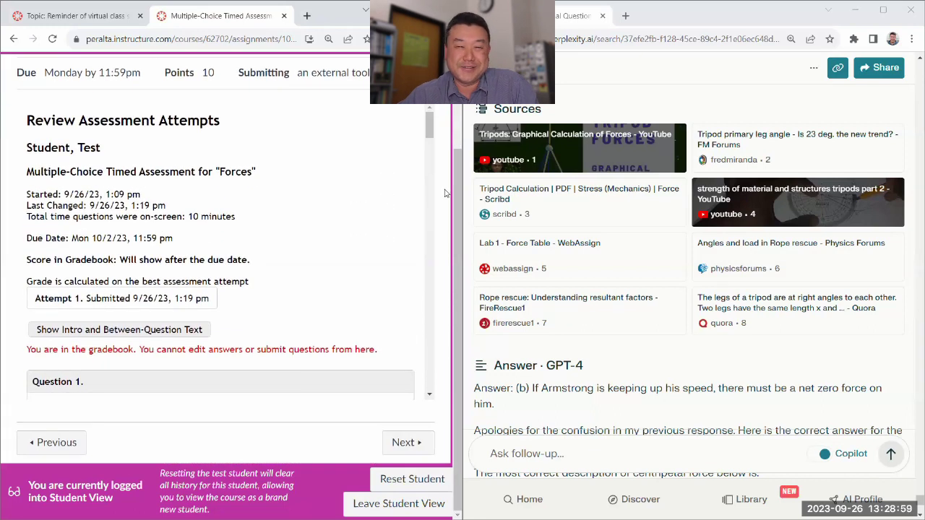